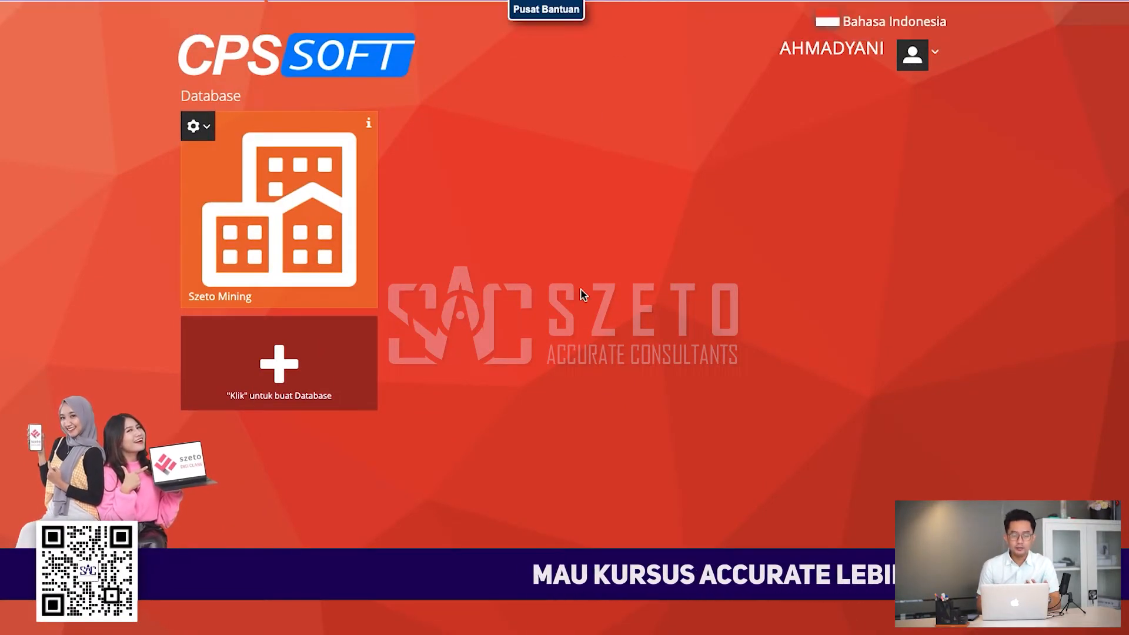
Open the Szeto Mining database and enter "Szeto Mining" as the company name in the company information.
left_click(268, 241)
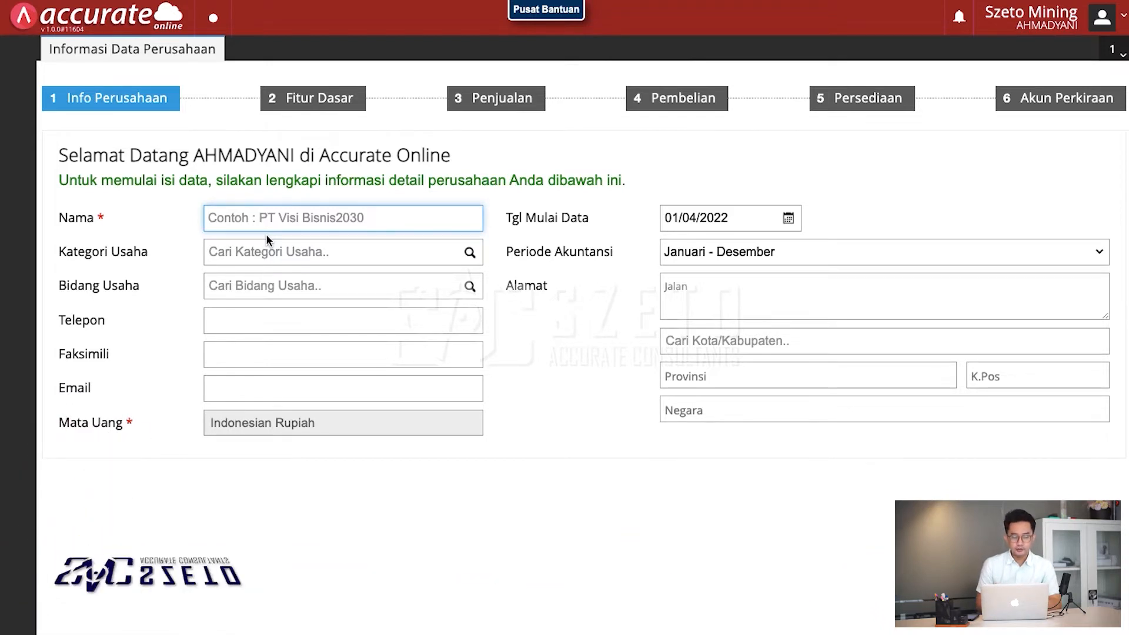
type("Szeto Mininf")
key("BackSpace")
type("g")
Set the business category to PRODUSEN and the business field to Business & Industrial Markets (Bisnis & Pasar Industri).
left_click(472, 257)
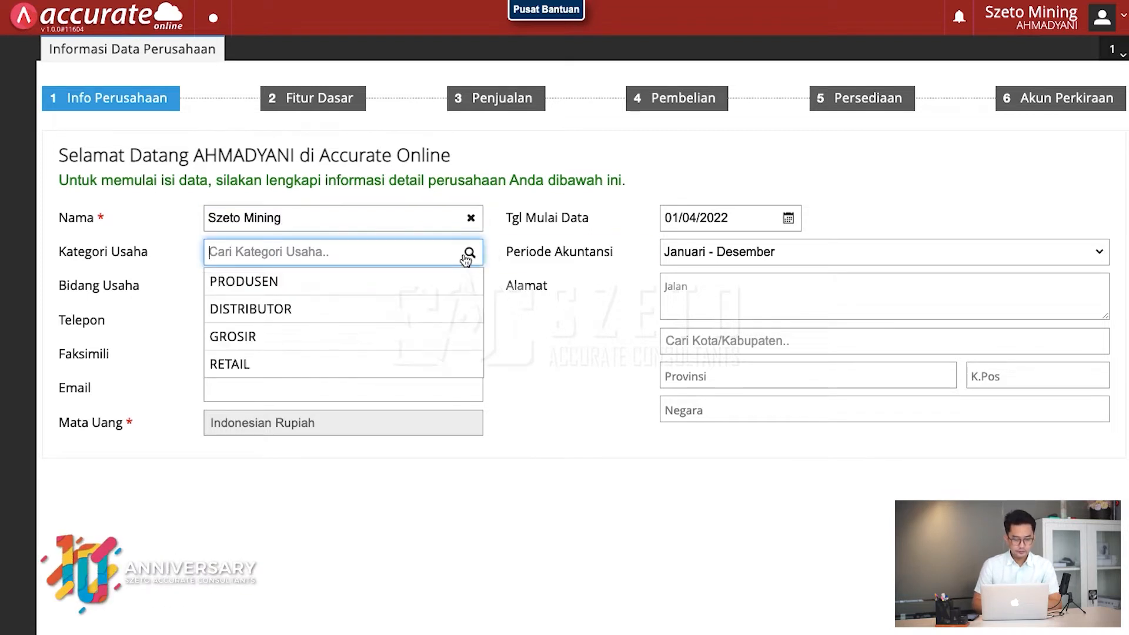
left_click(400, 282)
left_click(472, 289)
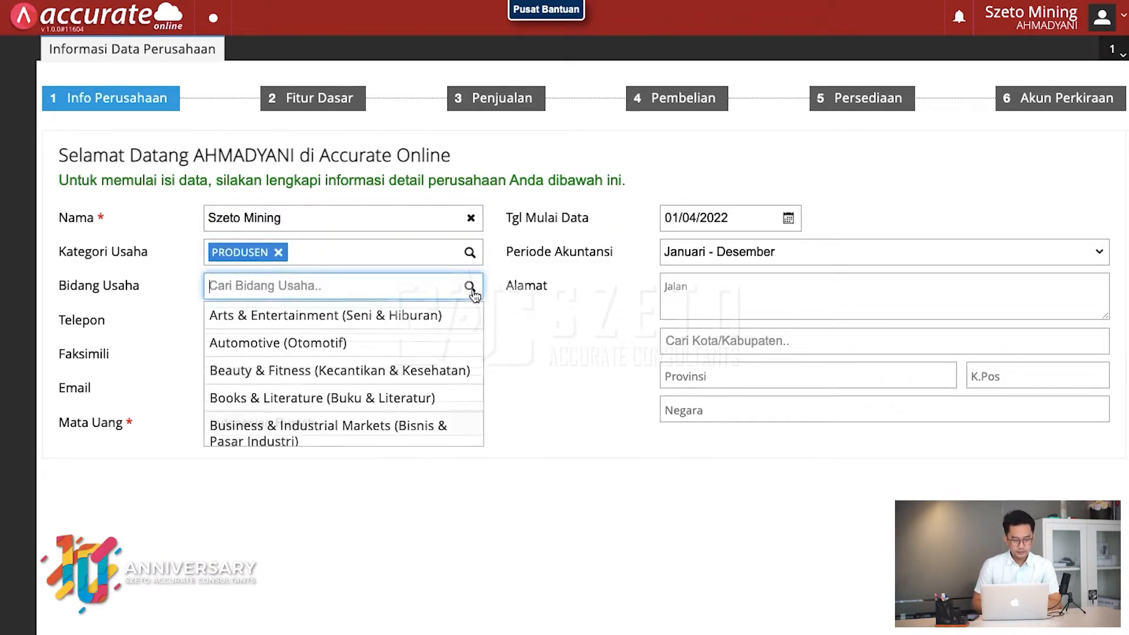
scroll(405, 428, "down", 1)
left_click(405, 428)
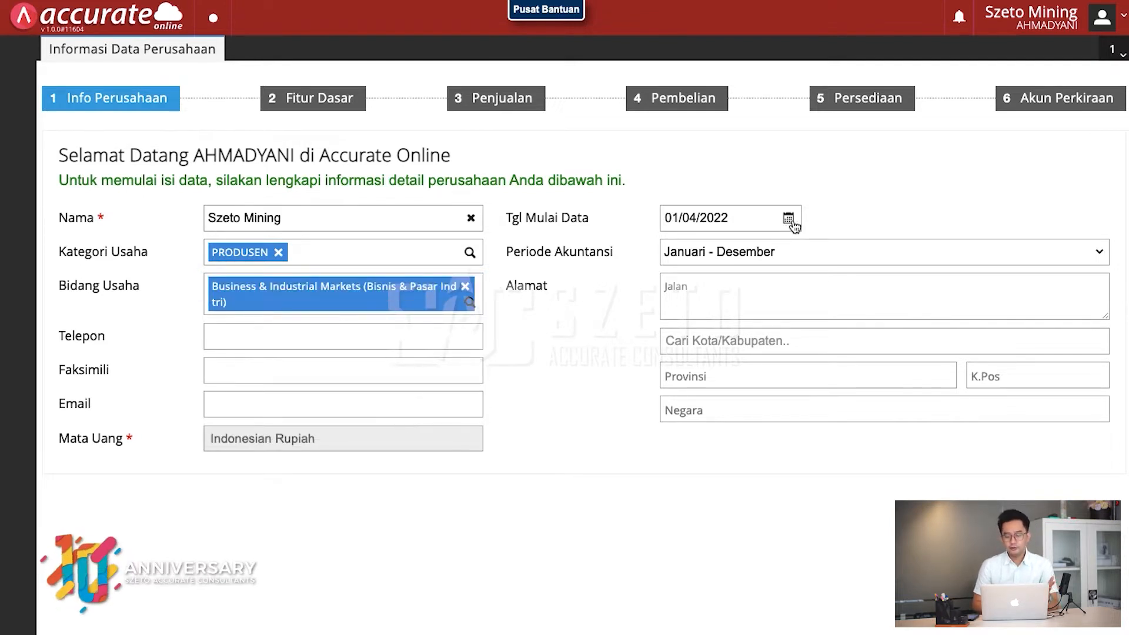
Set the company's data start date (Tgl Mulai Data) to 31/03/2022.
left_click(789, 222)
left_click(703, 243)
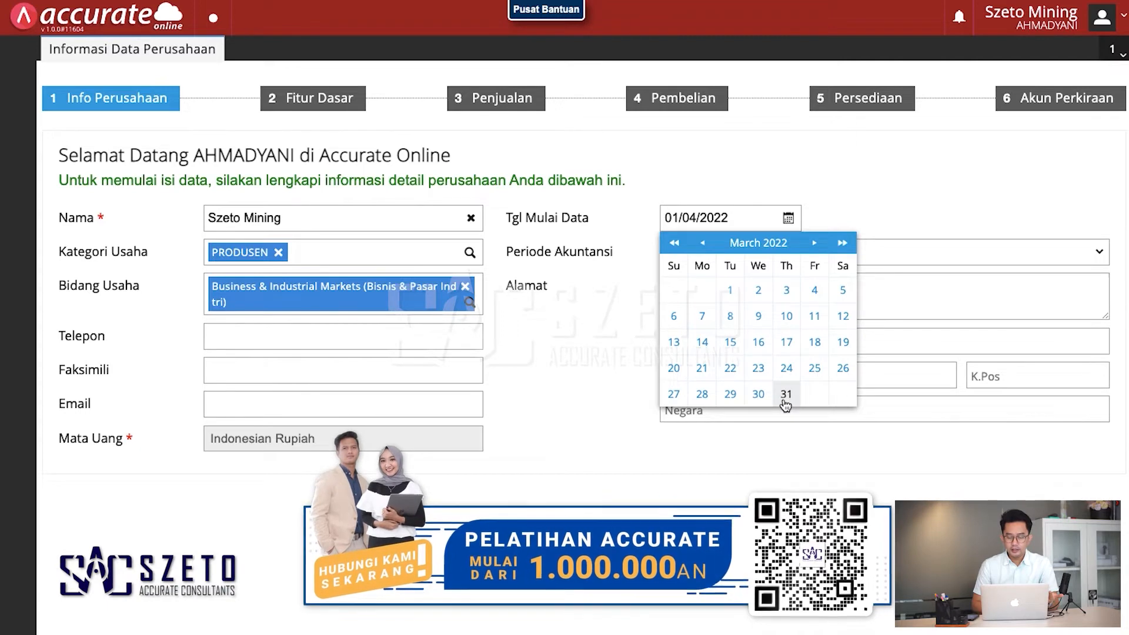
left_click(786, 395)
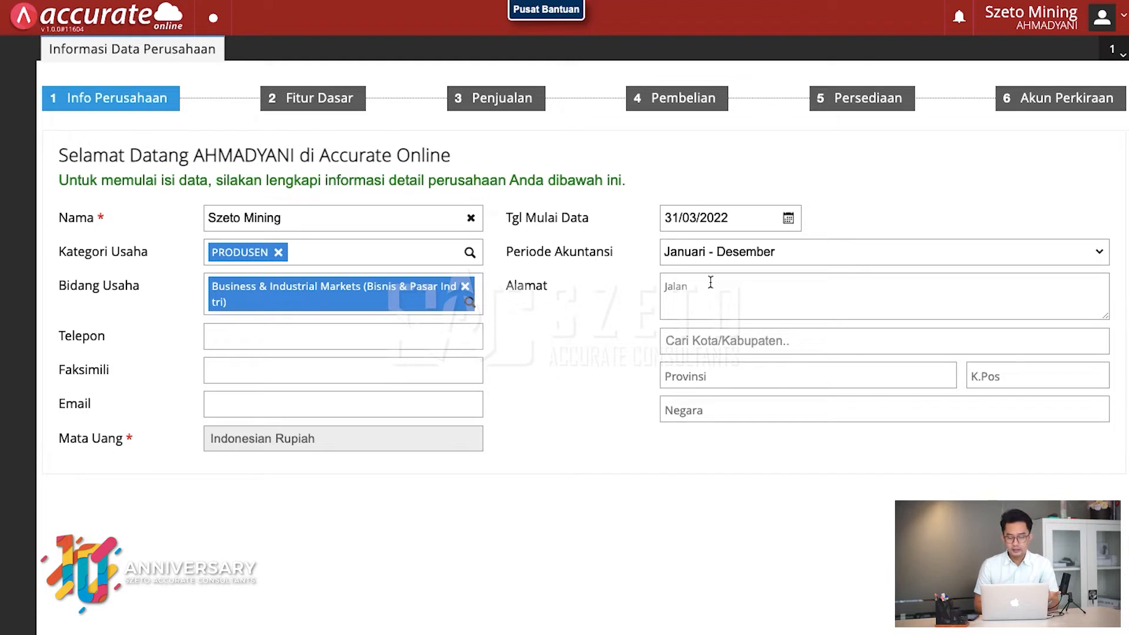
Fill in the company's street address, choose its city from the matches for "tange", and continue to Fitur Dasar.
left_click(710, 283)
left_click(738, 355)
left_click(758, 339)
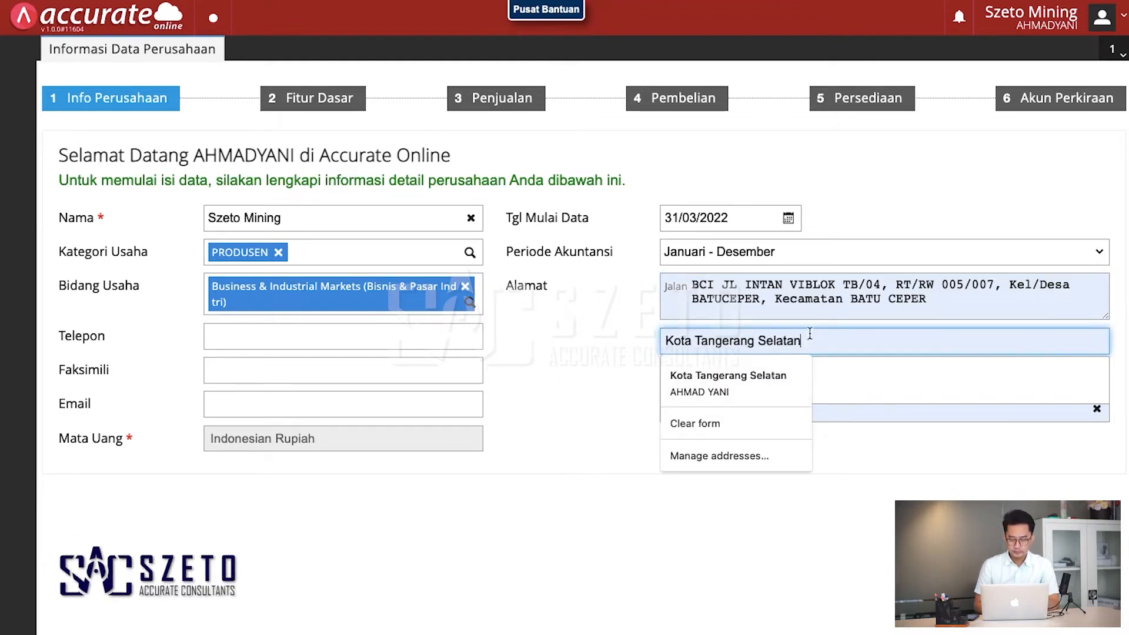
left_click(809, 341)
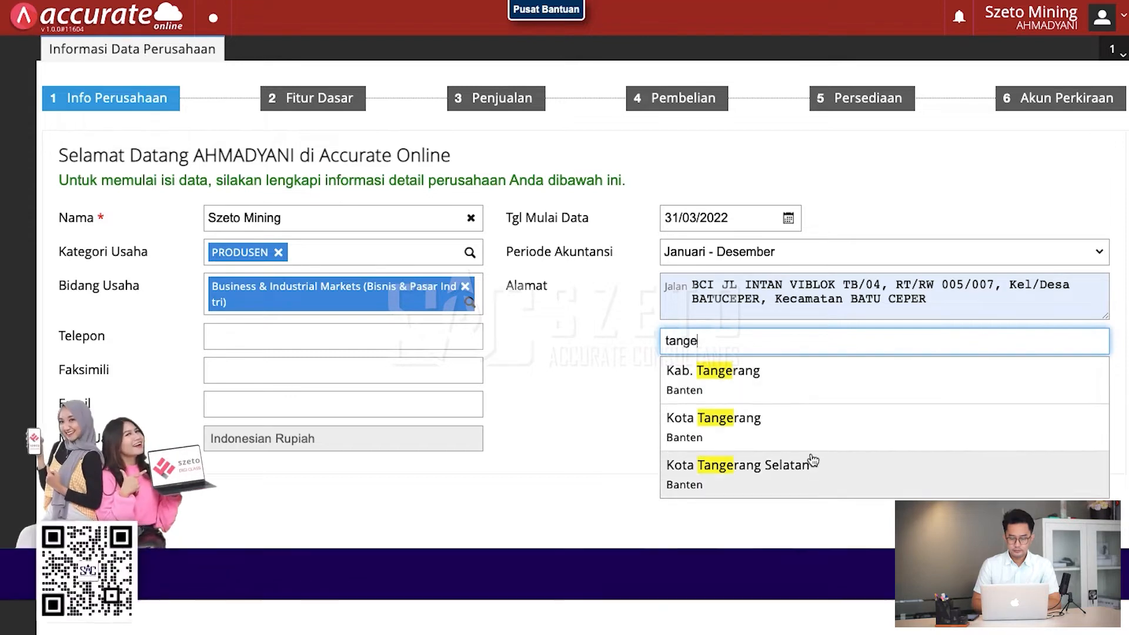
left_click(809, 441)
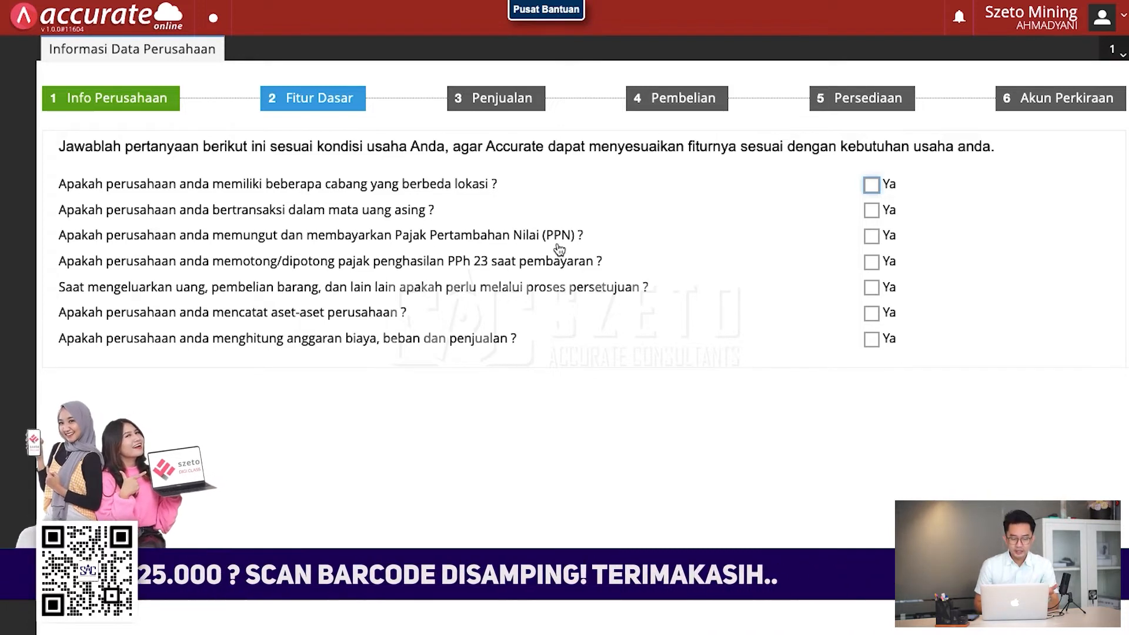
Answer Ya for PPN, PPh 23, asset recording, customer payment terms and supplier purchase orders, and complete the company setup.
left_click(871, 240)
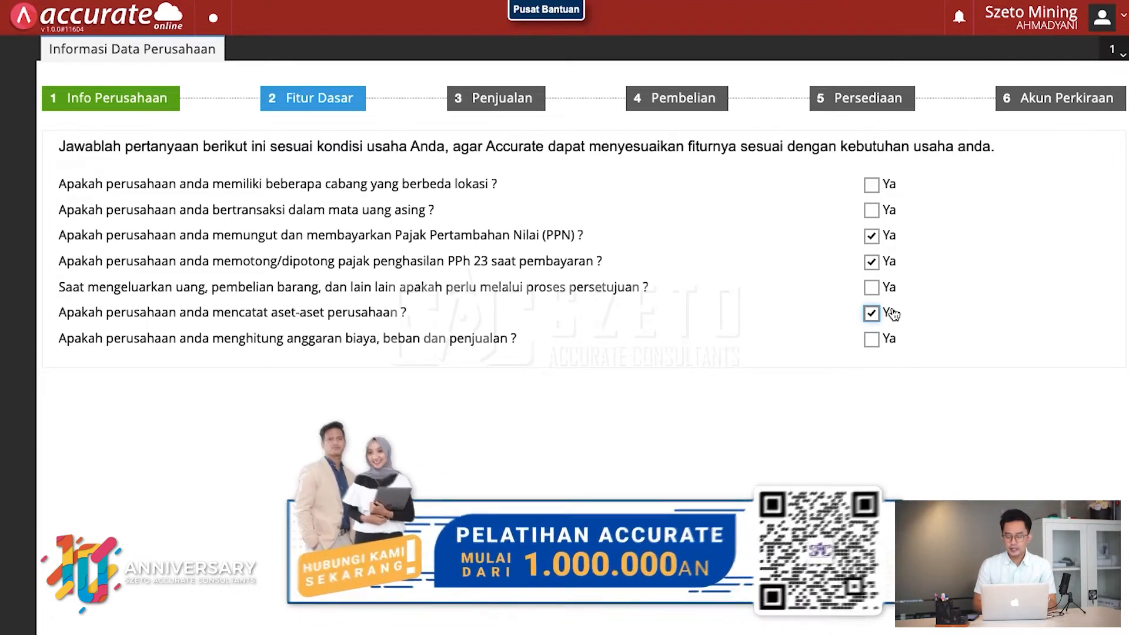
left_click(1078, 608)
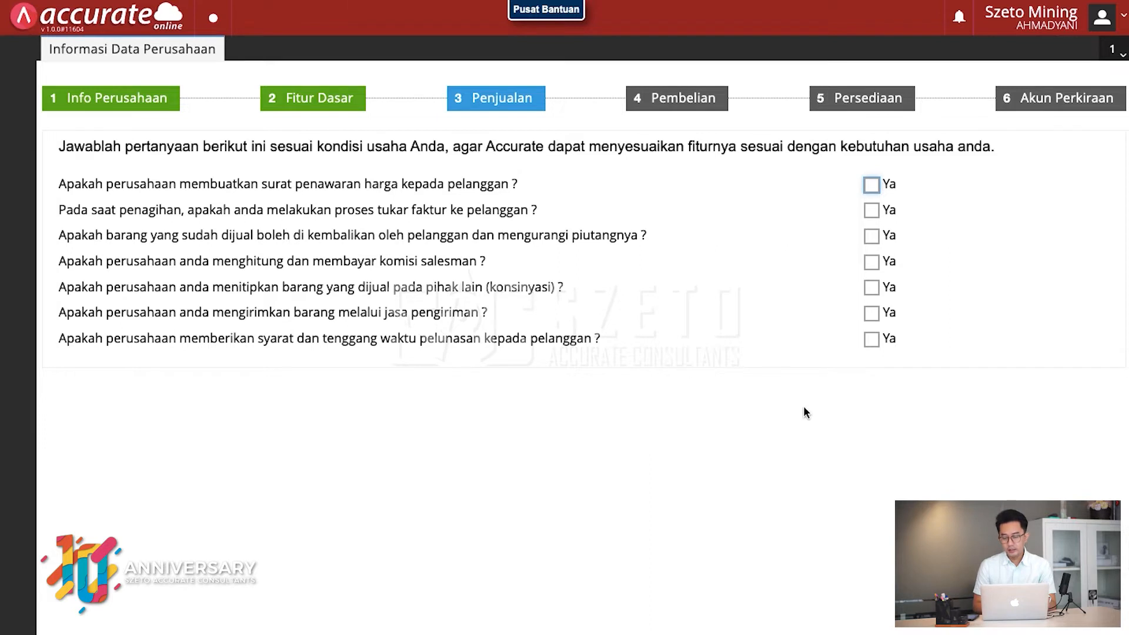
left_click(871, 339)
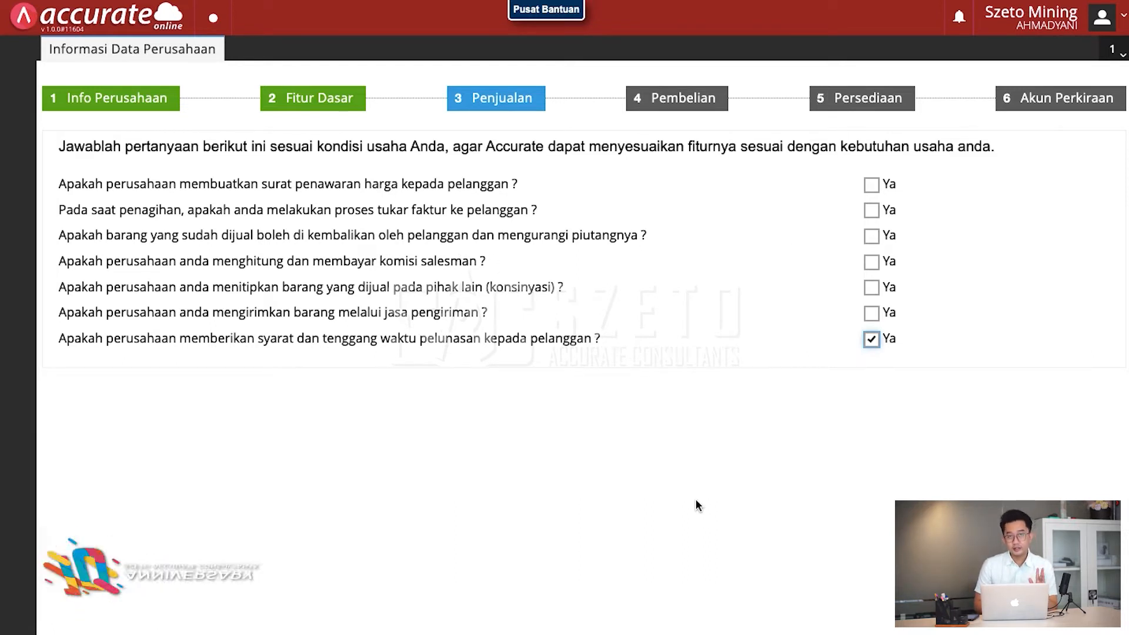
key("Return")
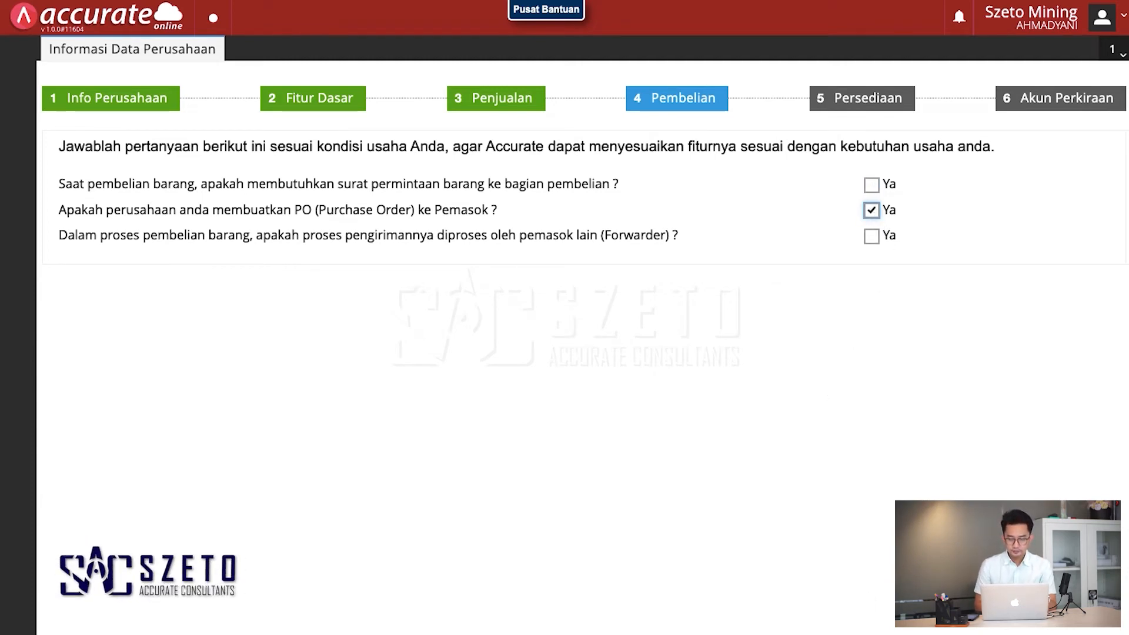
key("Return")
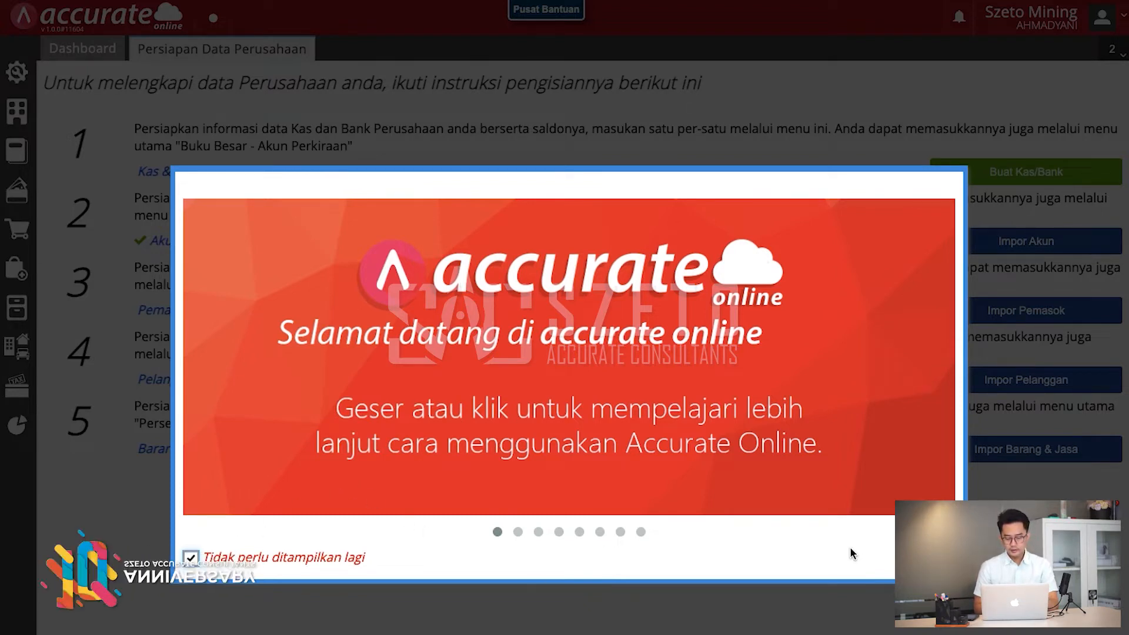
Dismiss the welcome slideshow and close the Persiapan Data Perusahaan page to reach the dashboard.
left_click(924, 557)
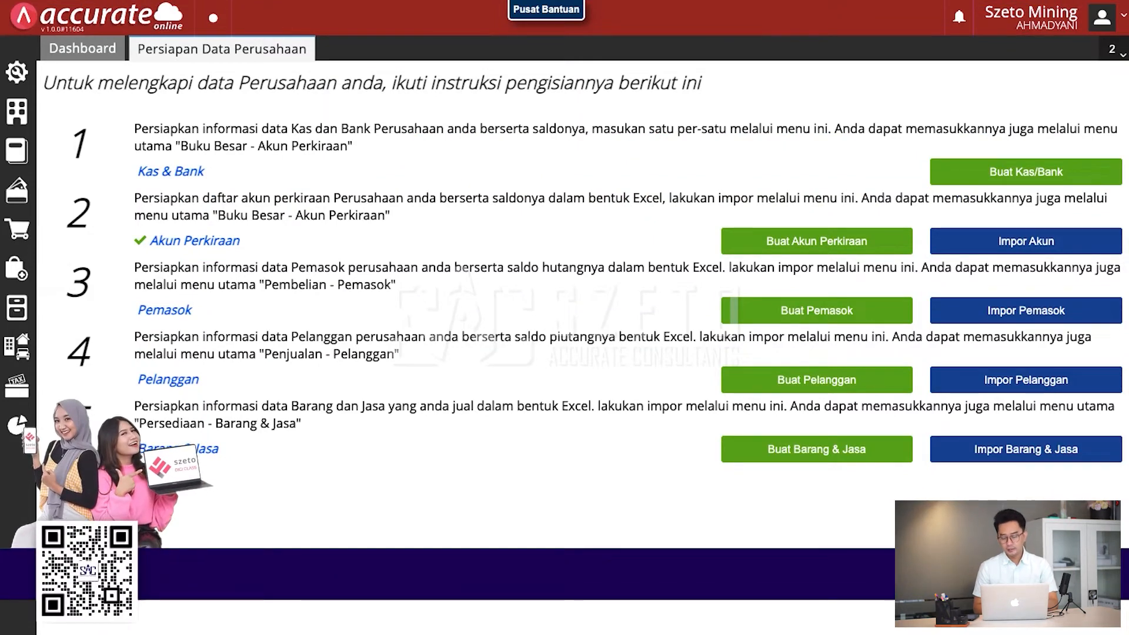
left_click(1026, 605)
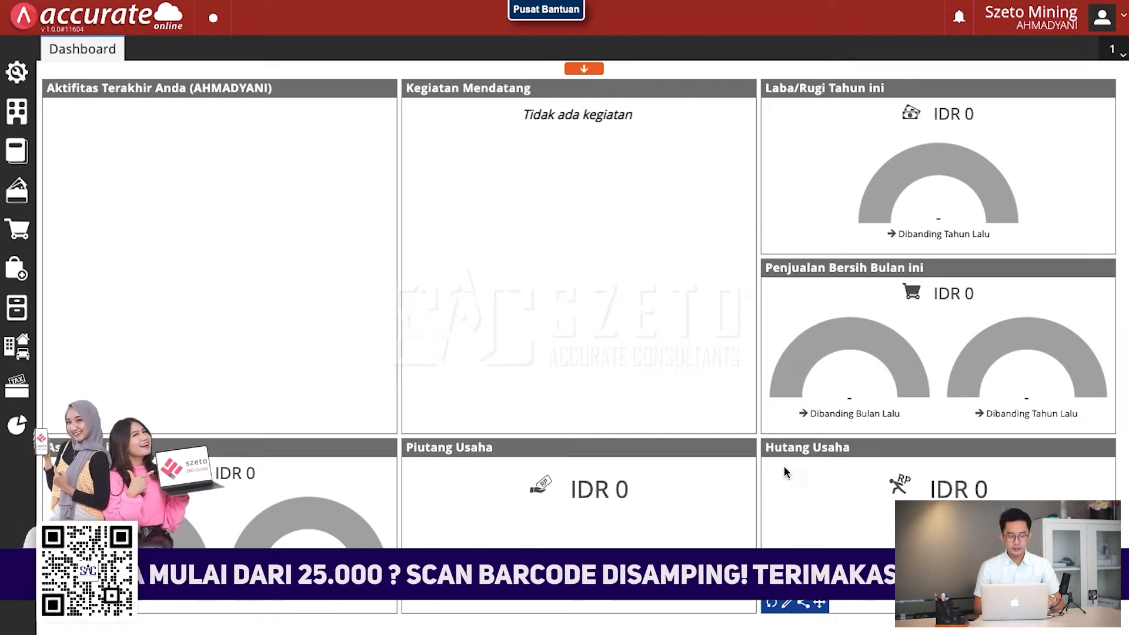
Start a new Penerimaan entry under Kas & Bank and select Bank as the receiving Kas/Bank account.
mouse_move(461, 292)
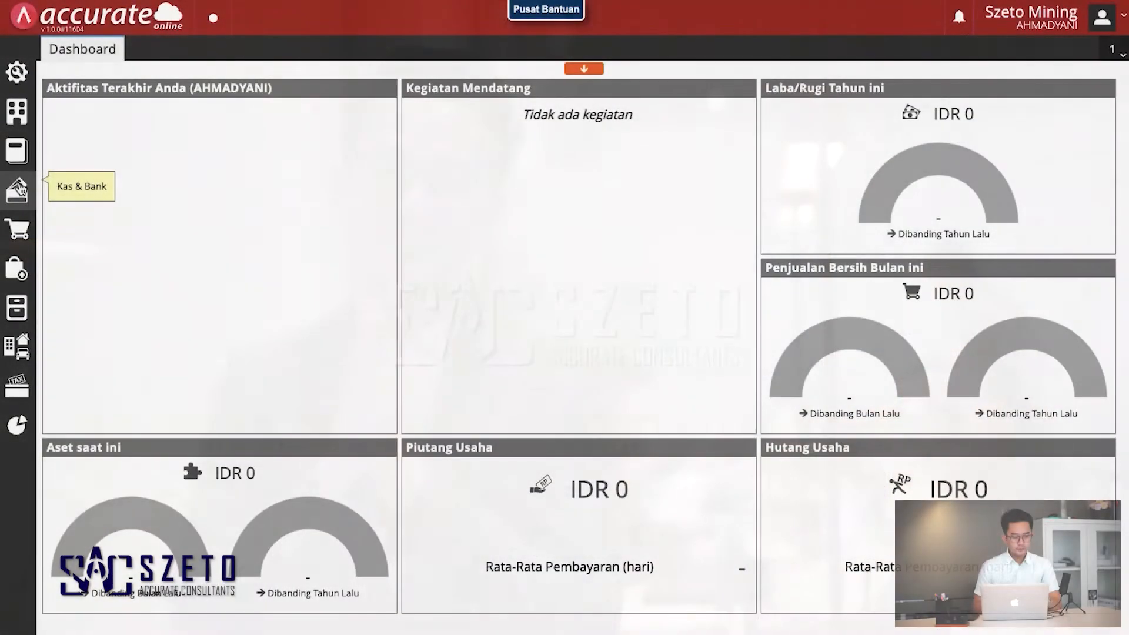
left_click(19, 187)
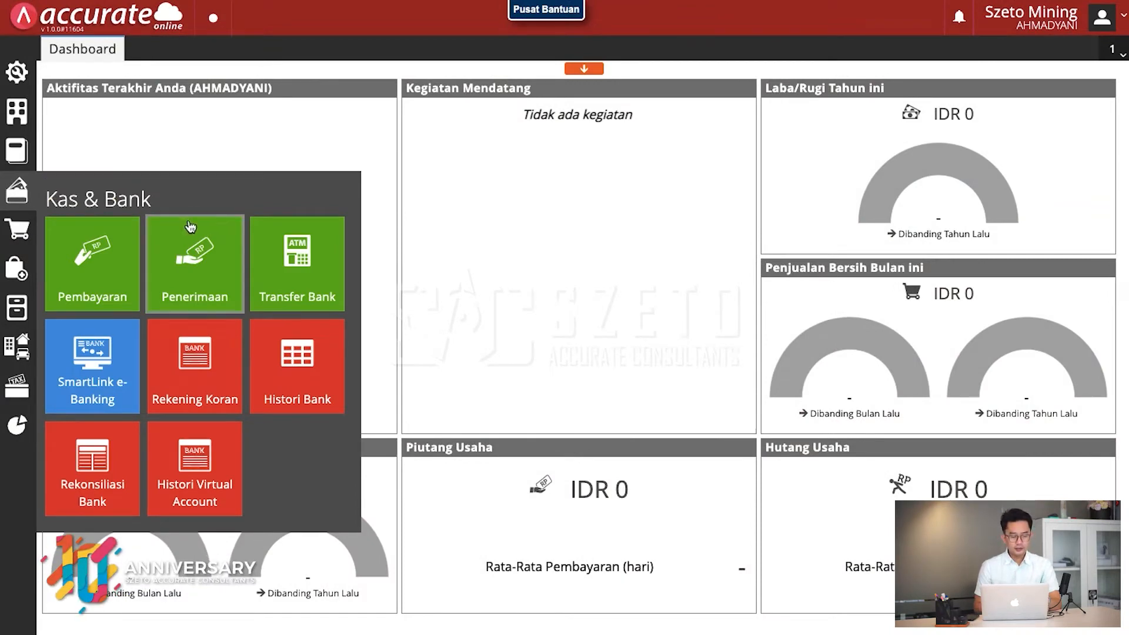
left_click(184, 261)
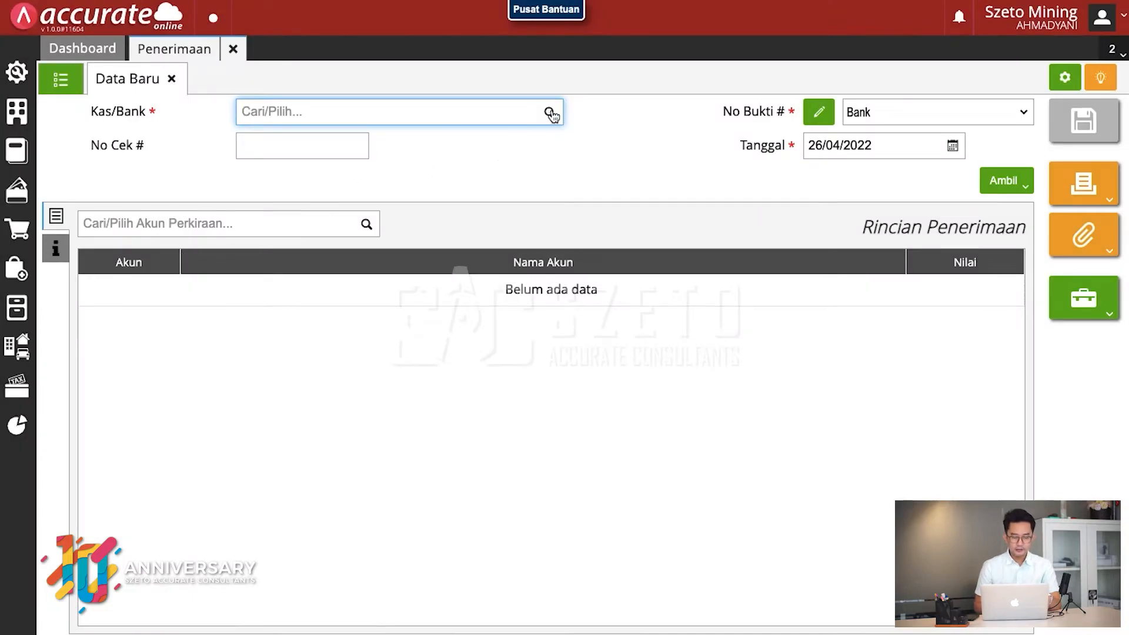
left_click(549, 113)
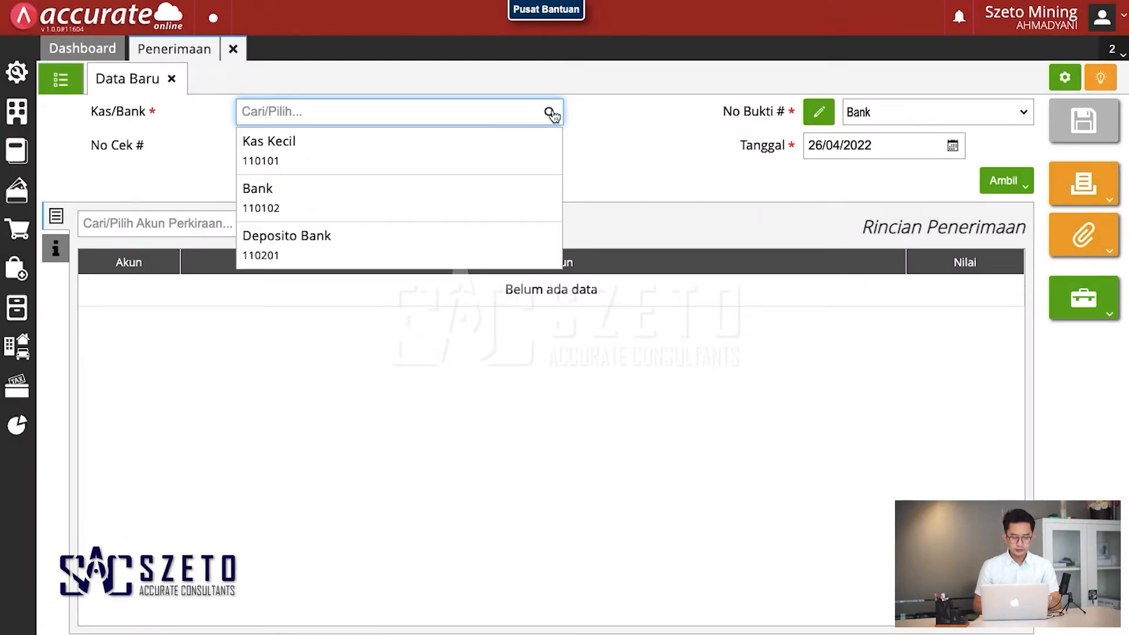
left_click(470, 196)
Find the Equitas Saldo Awal account by its code and add it to the receipt details.
left_click(281, 225)
type("moda")
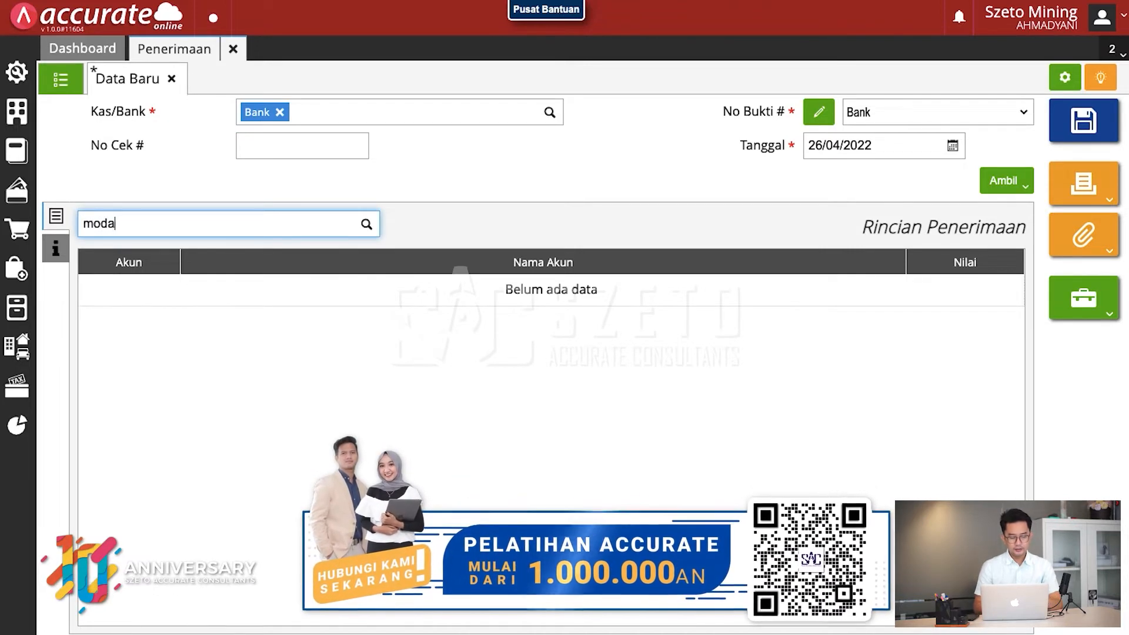
type("l")
key("BackSpace")
key("BackSpace")
key("BackSpace")
key("BackSpace")
key("BackSpace")
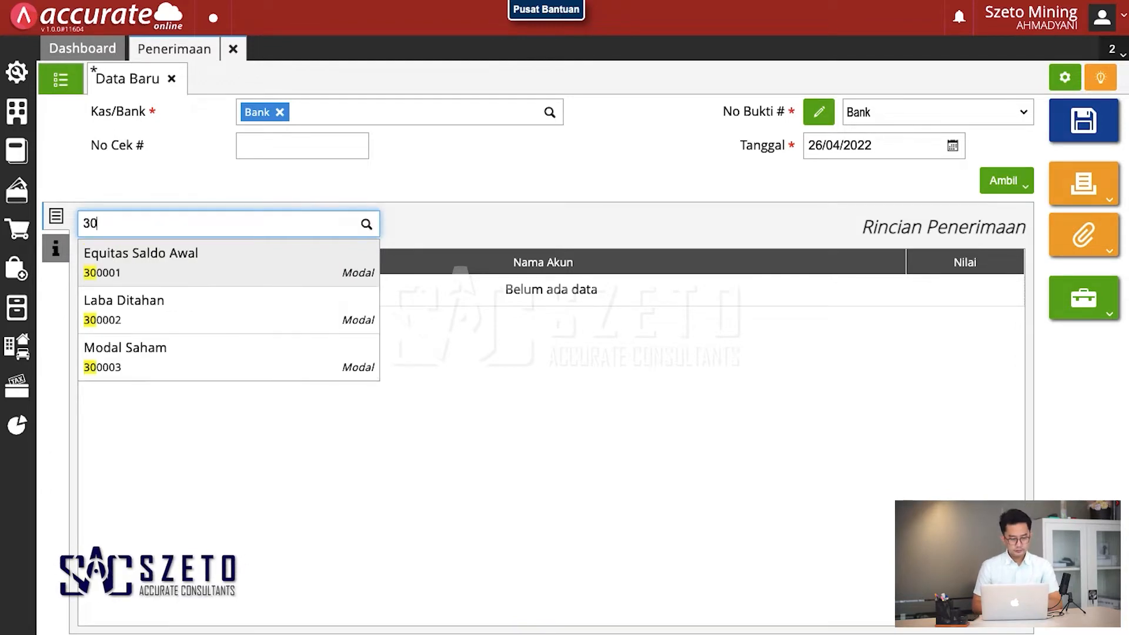
left_click(290, 275)
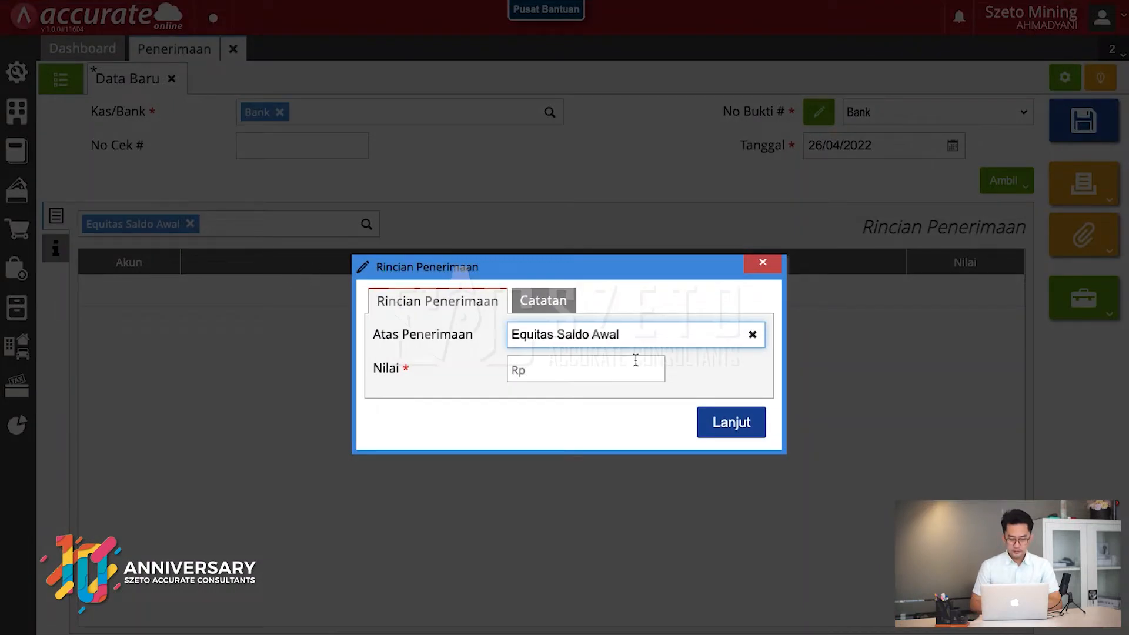
Set the receipt line's value to Rp 50.000.000.000, save the receipt and close Penerimaan.
left_click(615, 371)
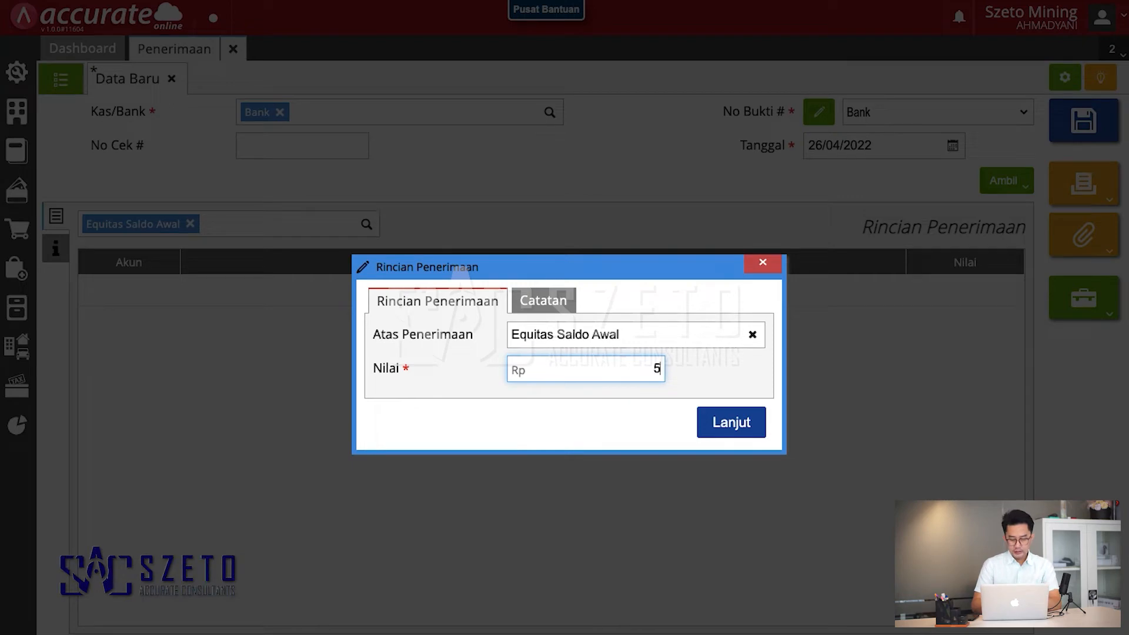
type("50.000.000.000")
left_click(722, 423)
left_click(1085, 123)
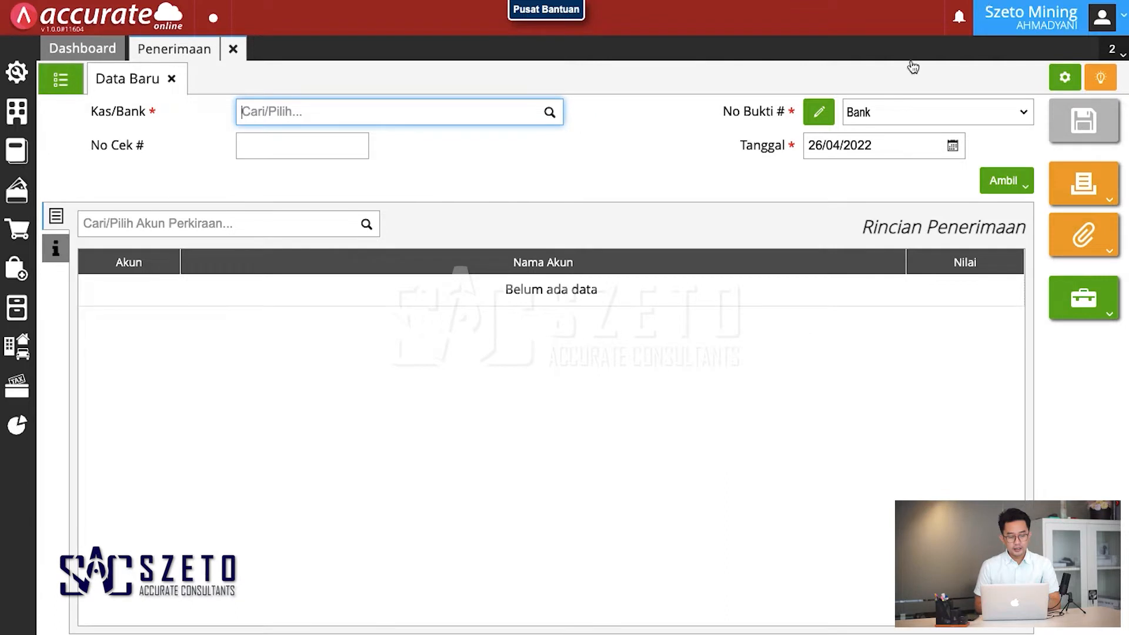
left_click(232, 51)
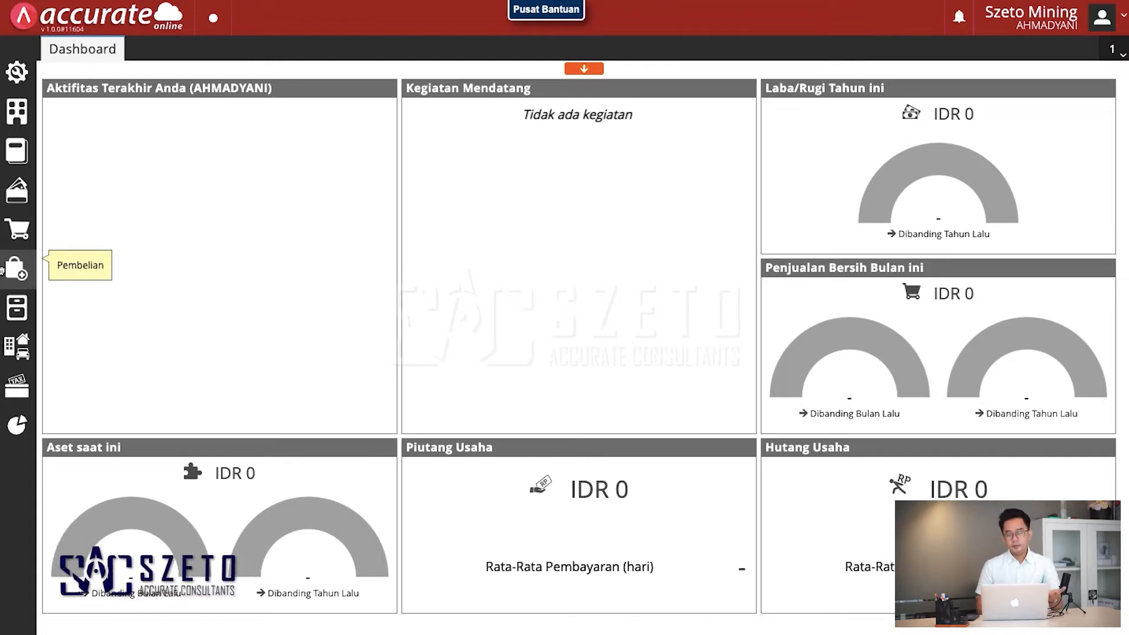
Start a new Faktur Pembelian, add PT Abadi Jaya as its supplier and set the invoice number to AJ-001.
left_click(2, 269)
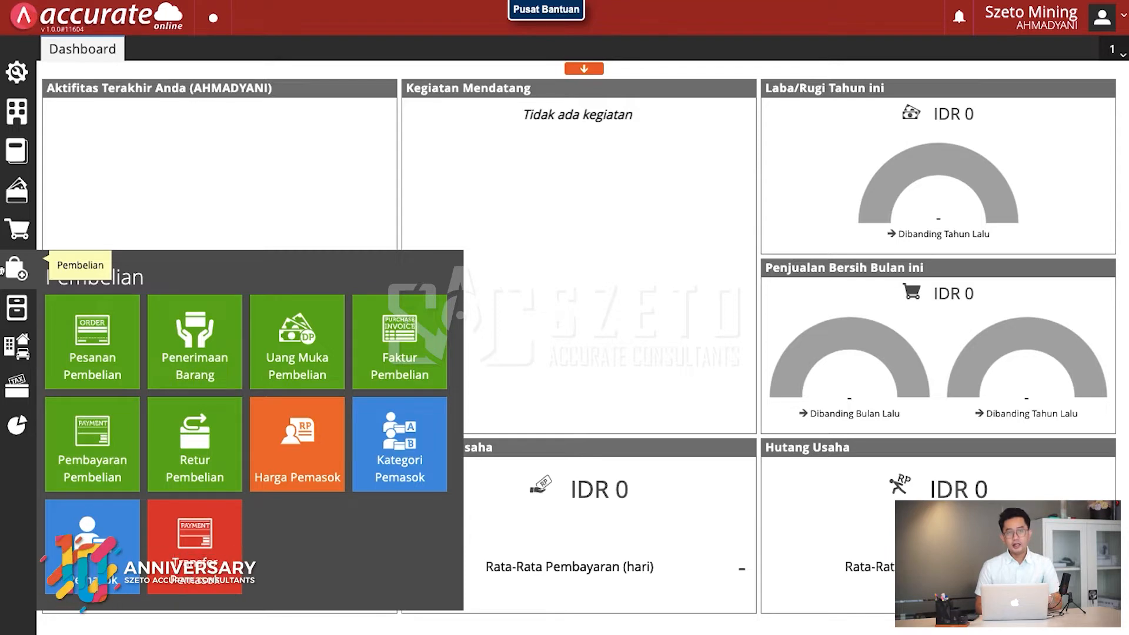
left_click(424, 351)
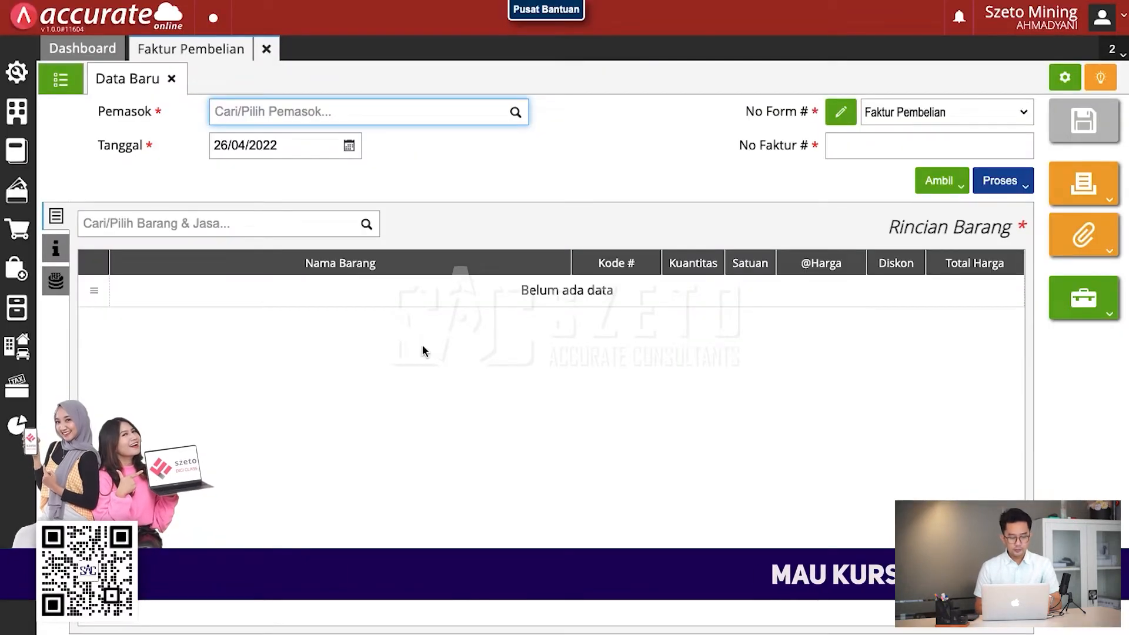
left_click(514, 115)
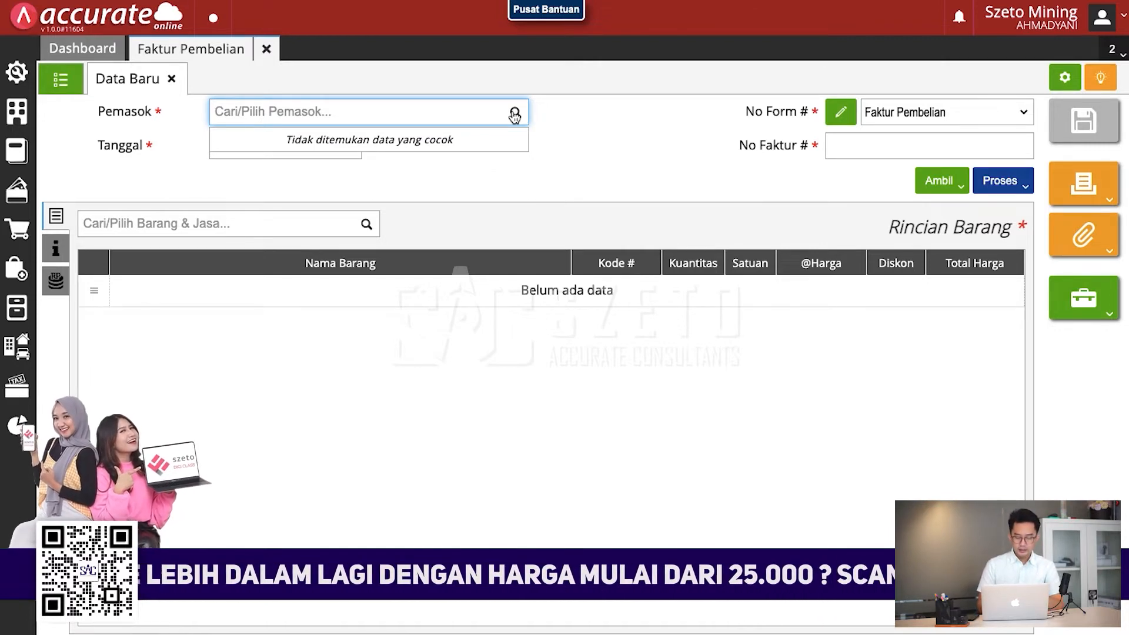
type("PT Abadi Jaya")
left_click(438, 177)
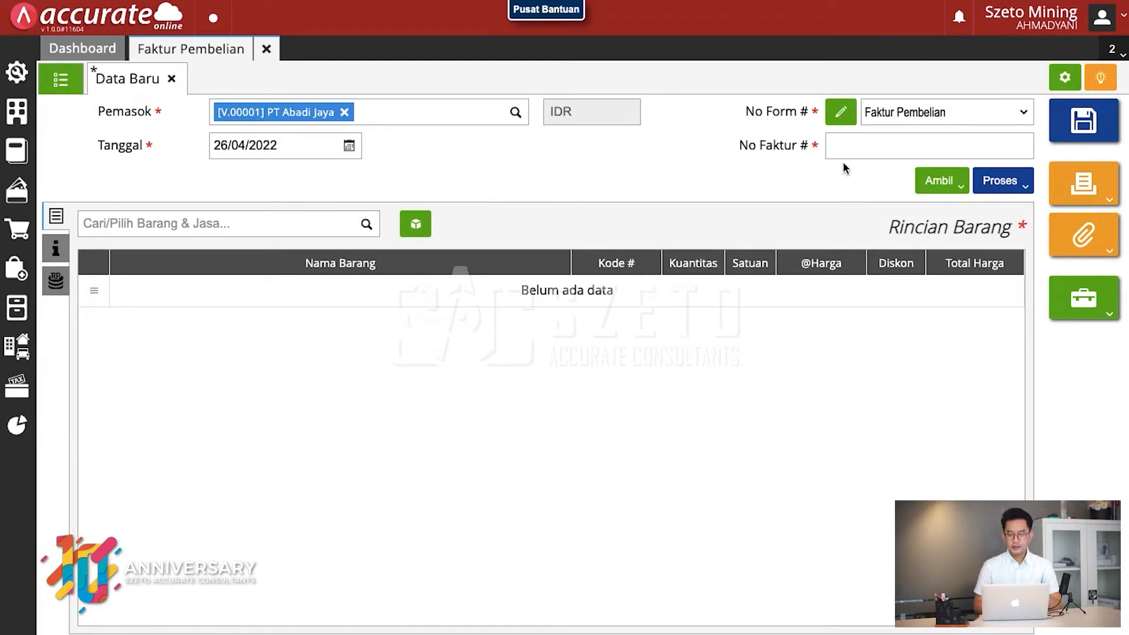
left_click(882, 141)
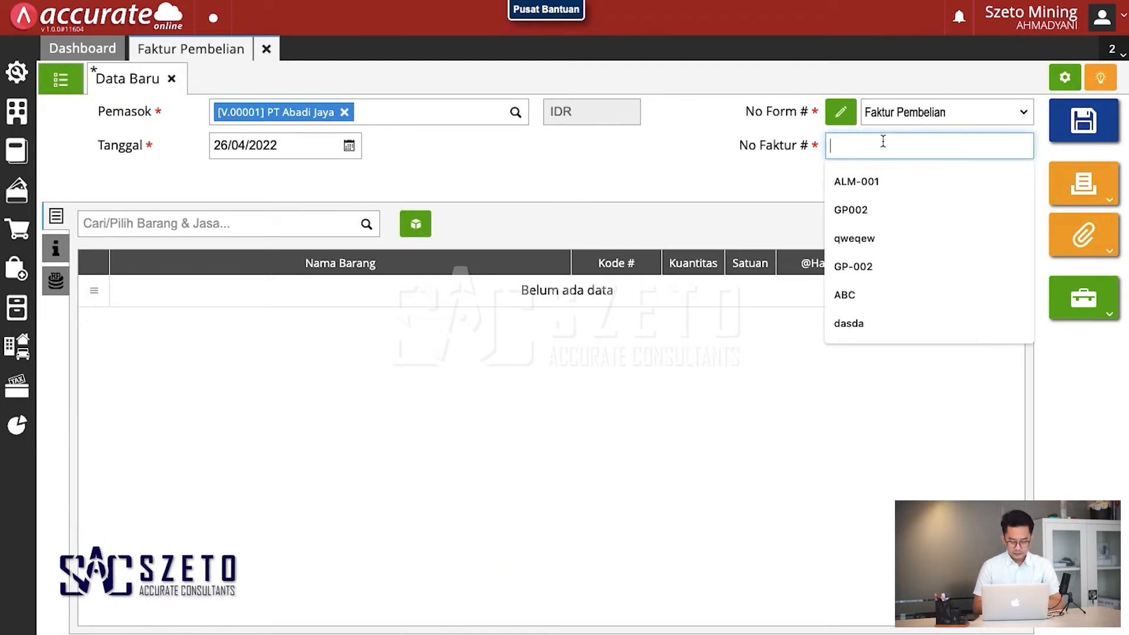
type("AJ-001")
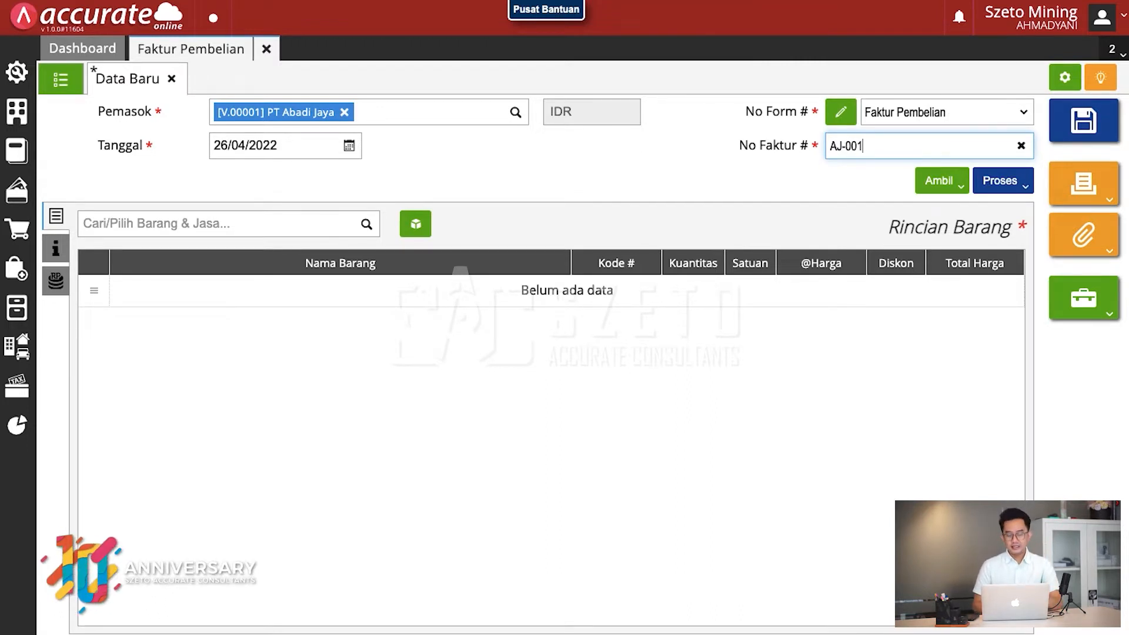
Add an asset purchase line to the invoice, accepting creation of the Pembelian Aset item and account, and name the asset Perizinan Tambang.
left_click(414, 234)
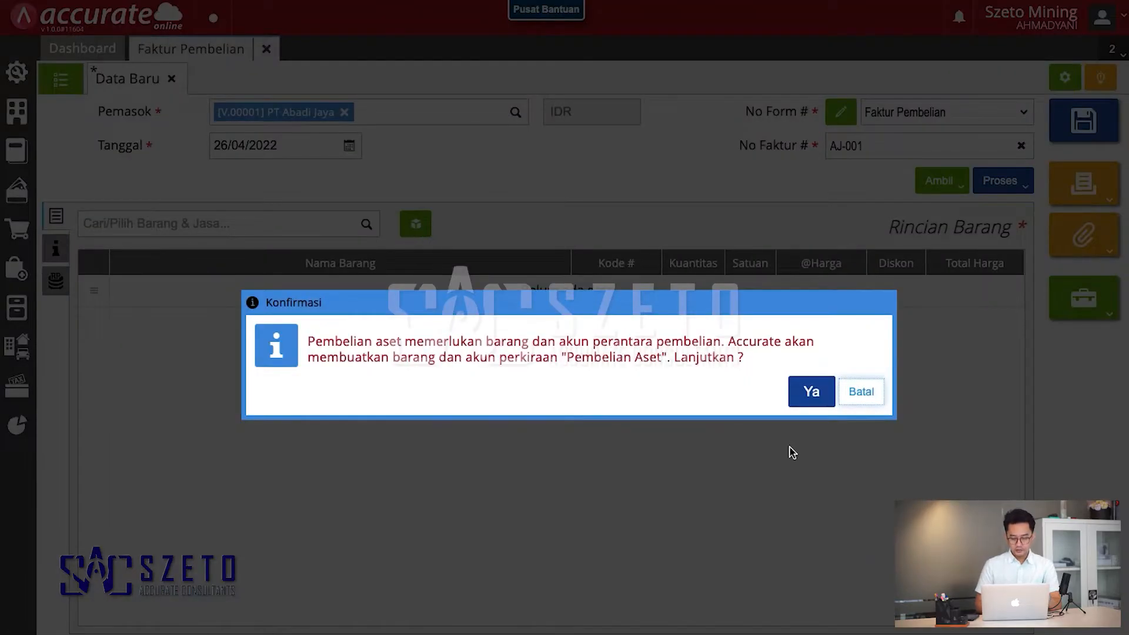
left_click(804, 396)
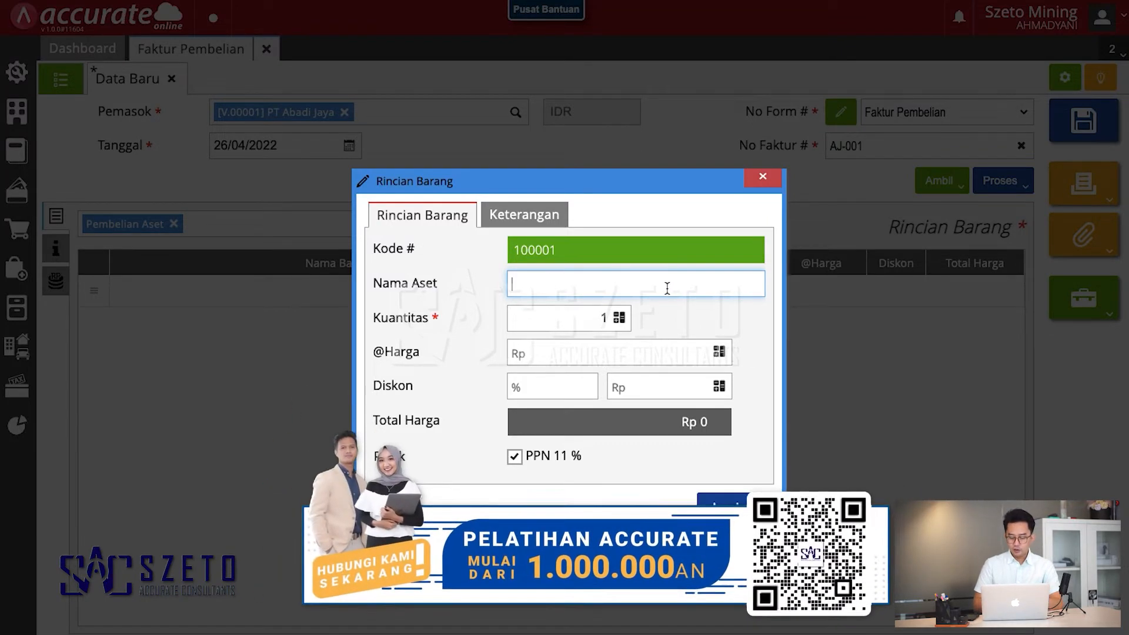
type("Per")
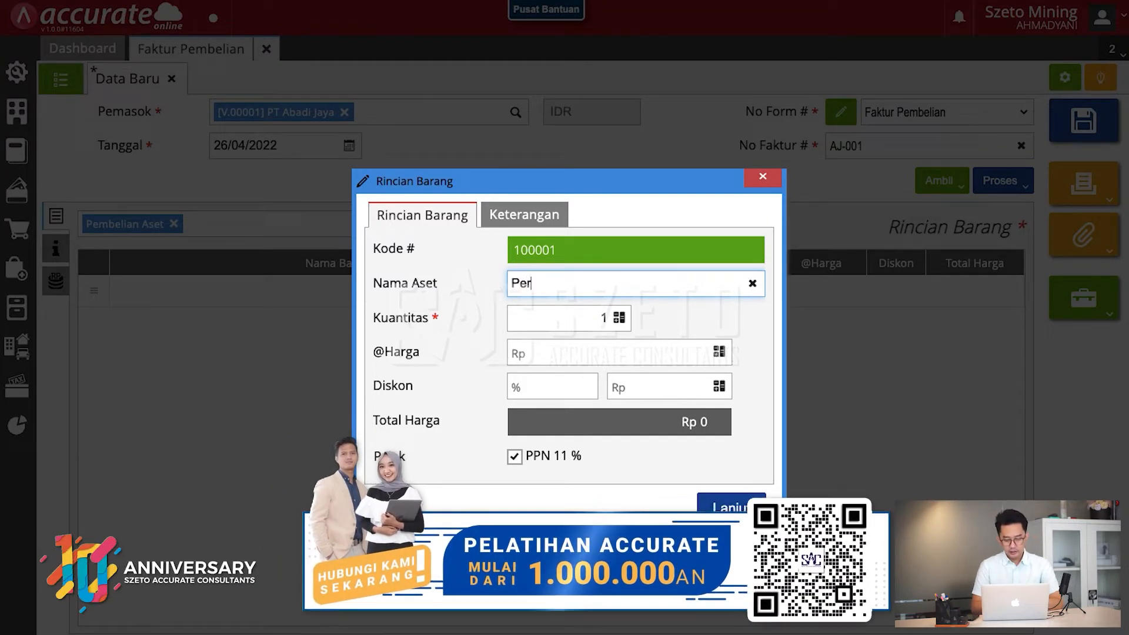
type("izinan Tambang")
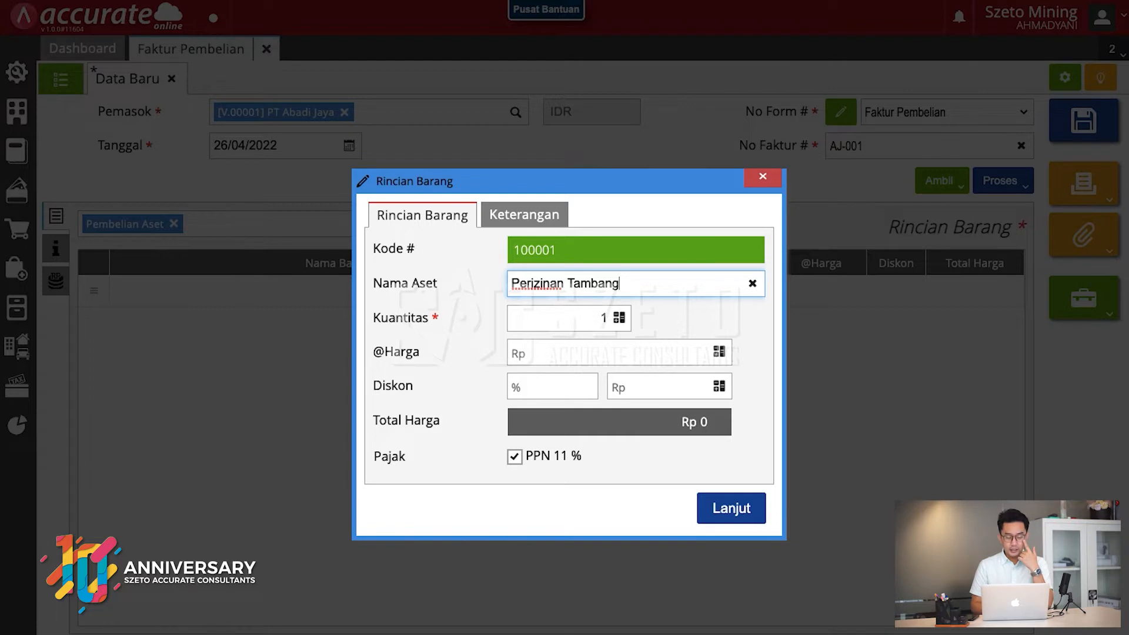
Set the asset's unit price to Rp 300.000.000 without PPN 11 %, add it to the invoice and save the invoice.
left_click(646, 356)
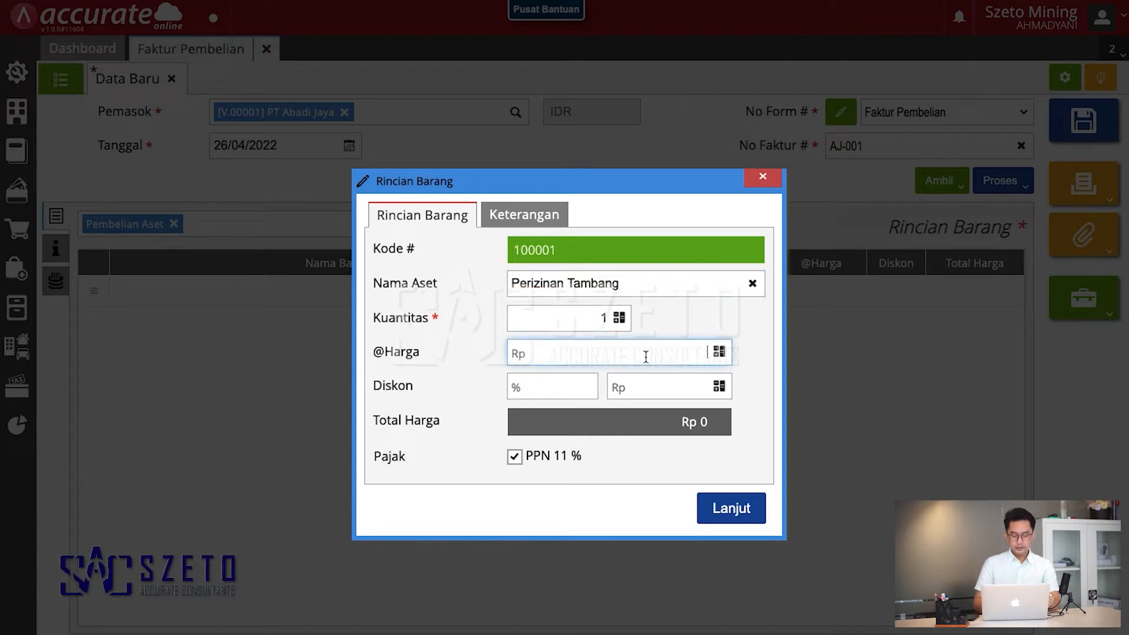
type("3.000.000")
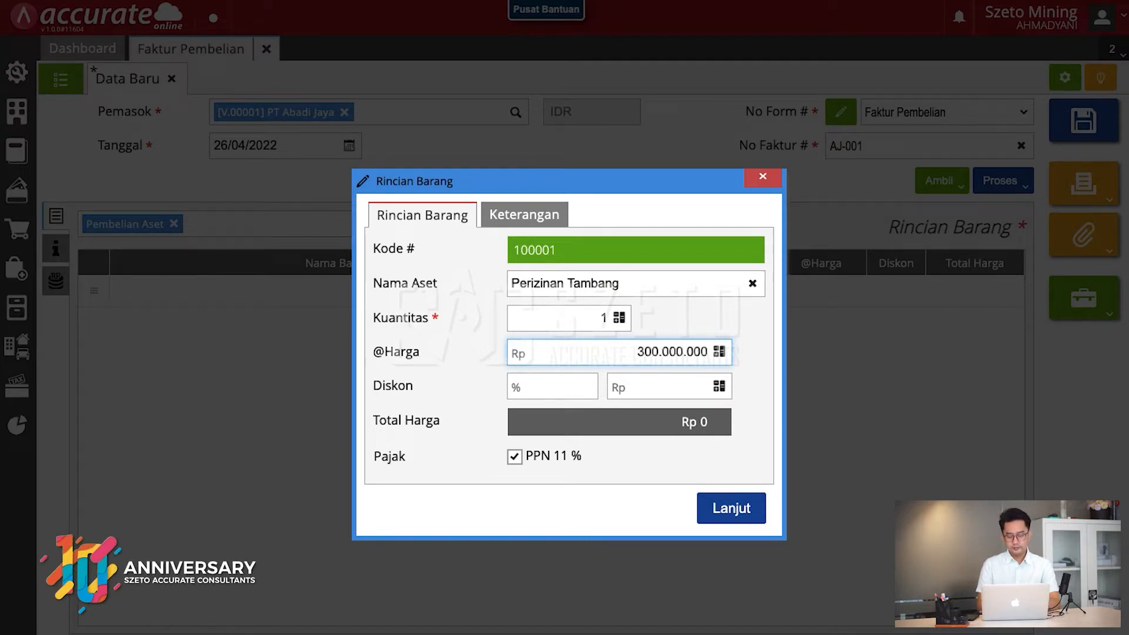
left_click(514, 460)
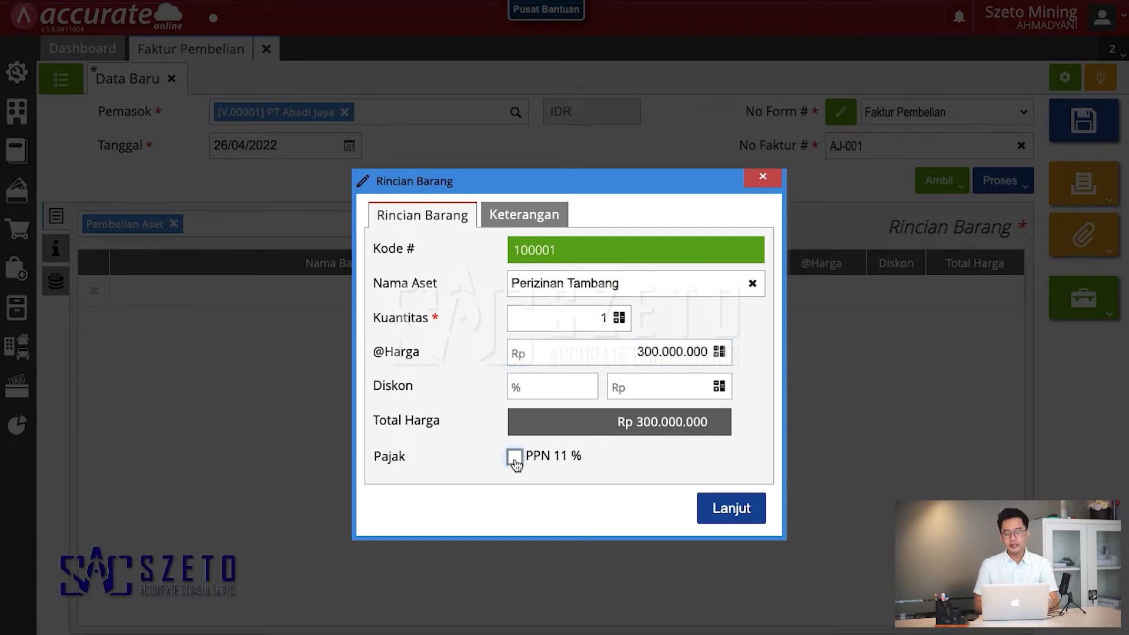
left_click(743, 519)
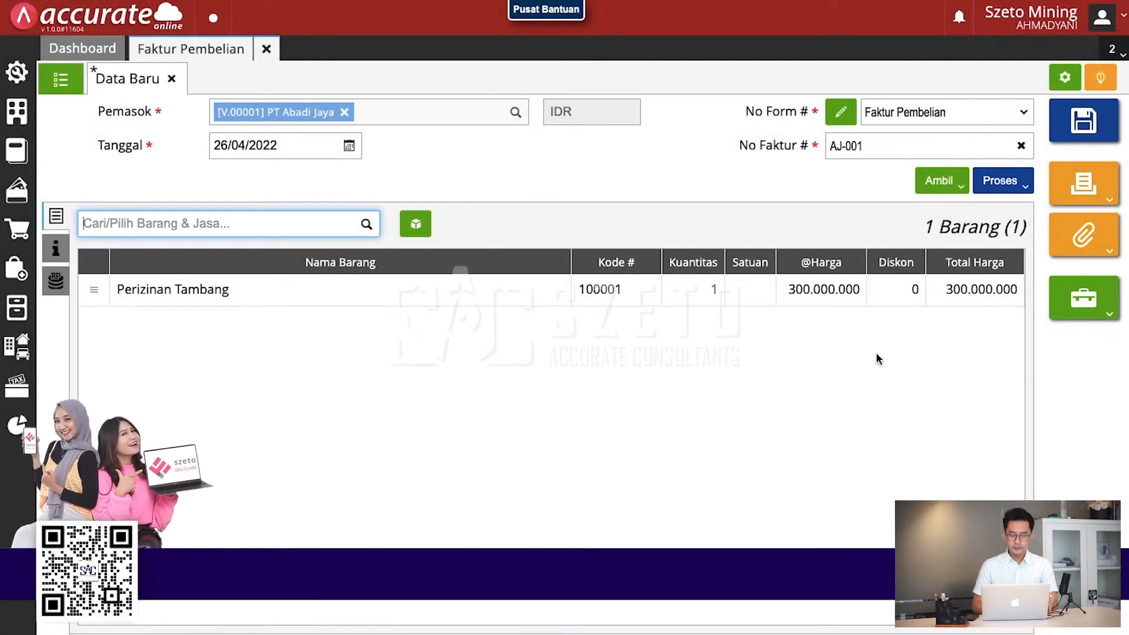
left_click(1073, 134)
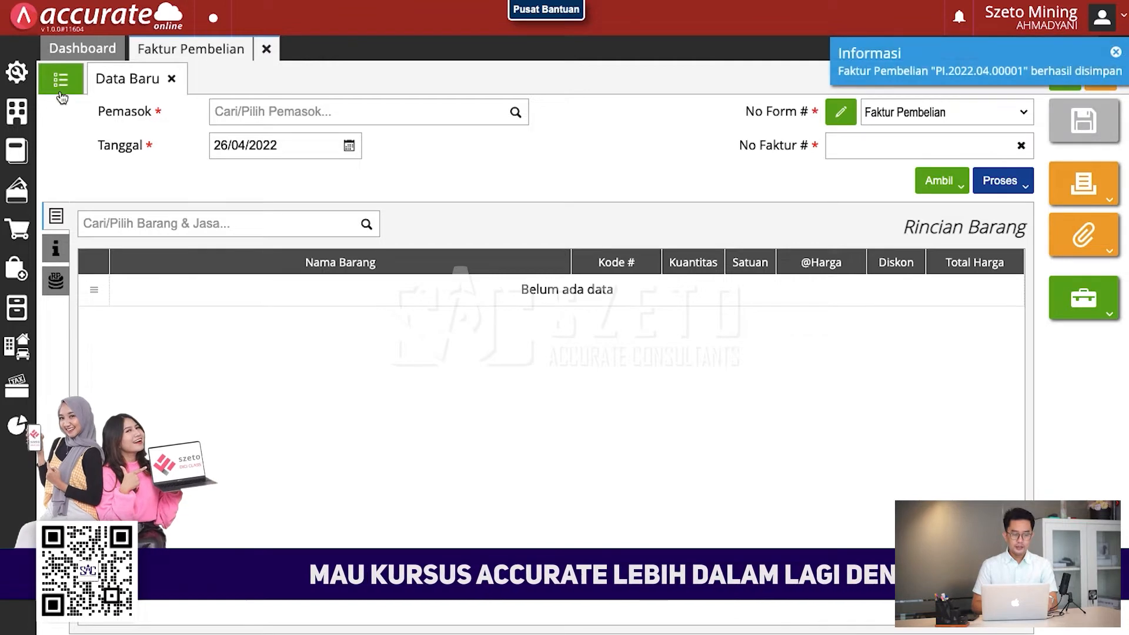
Reopen the saved PT Abadi Jaya purchase invoice and examine its journal details.
left_click(64, 88)
left_click(564, 218)
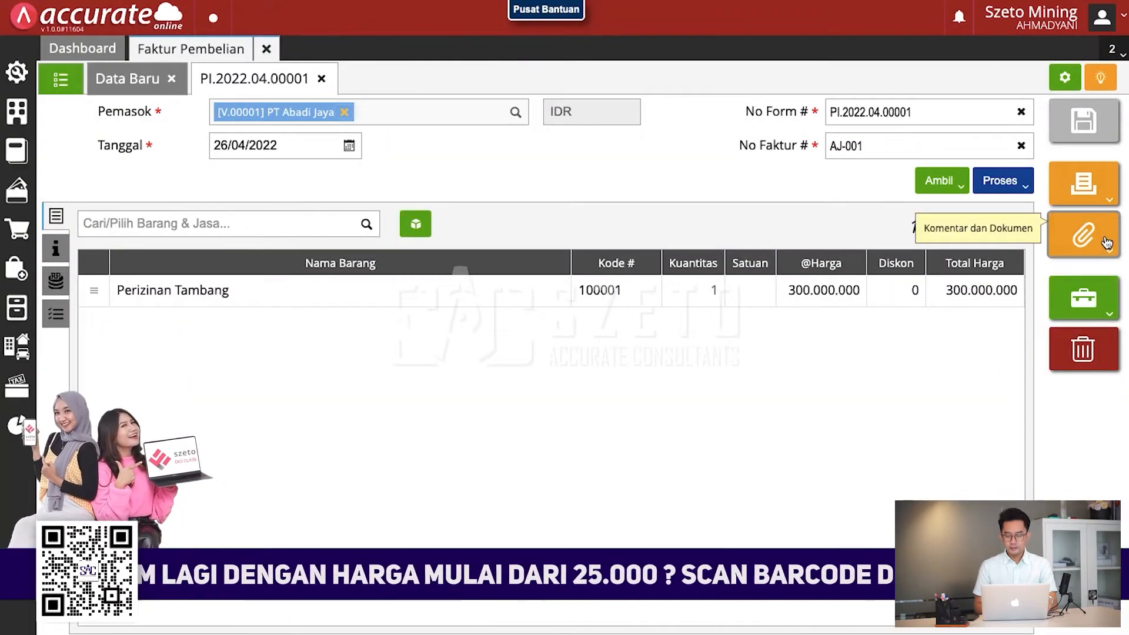
left_click(1094, 300)
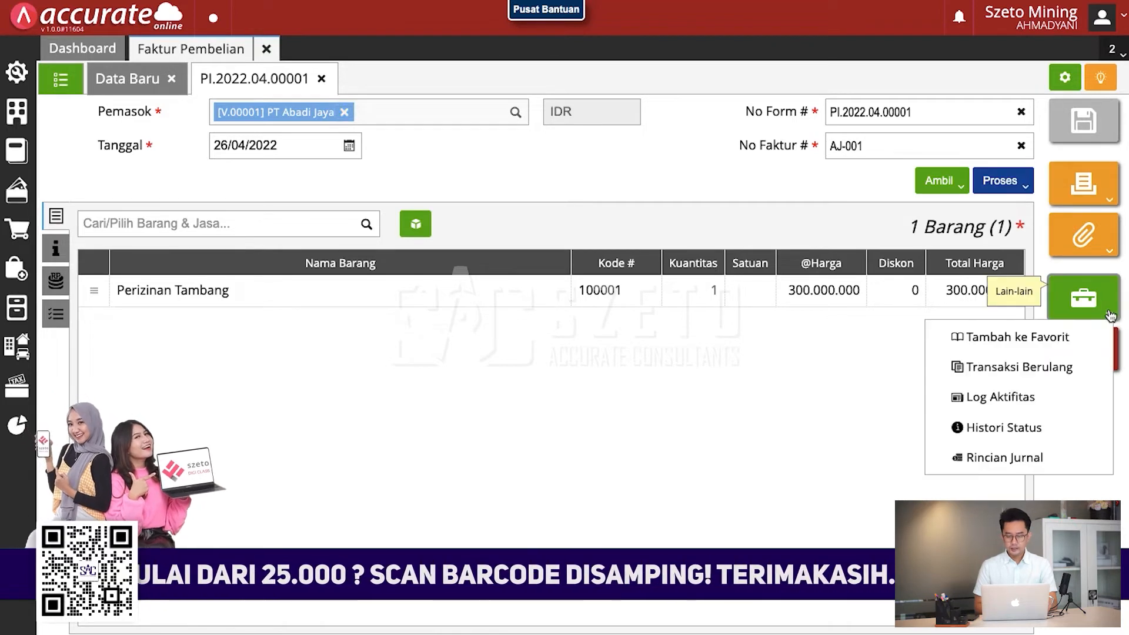
left_click(985, 458)
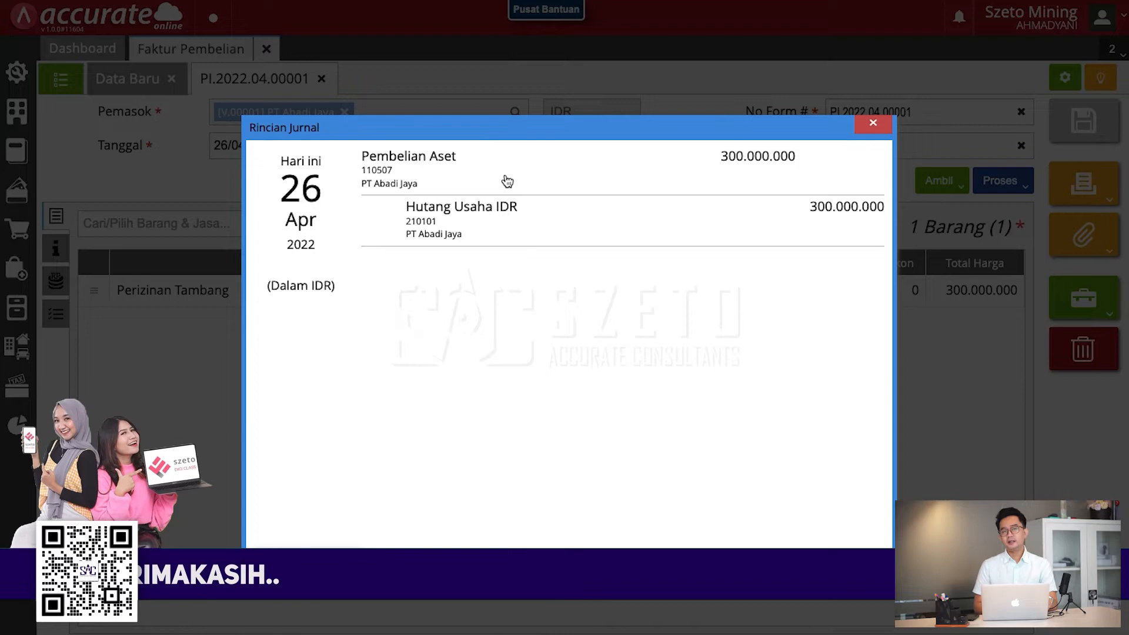
left_click(873, 123)
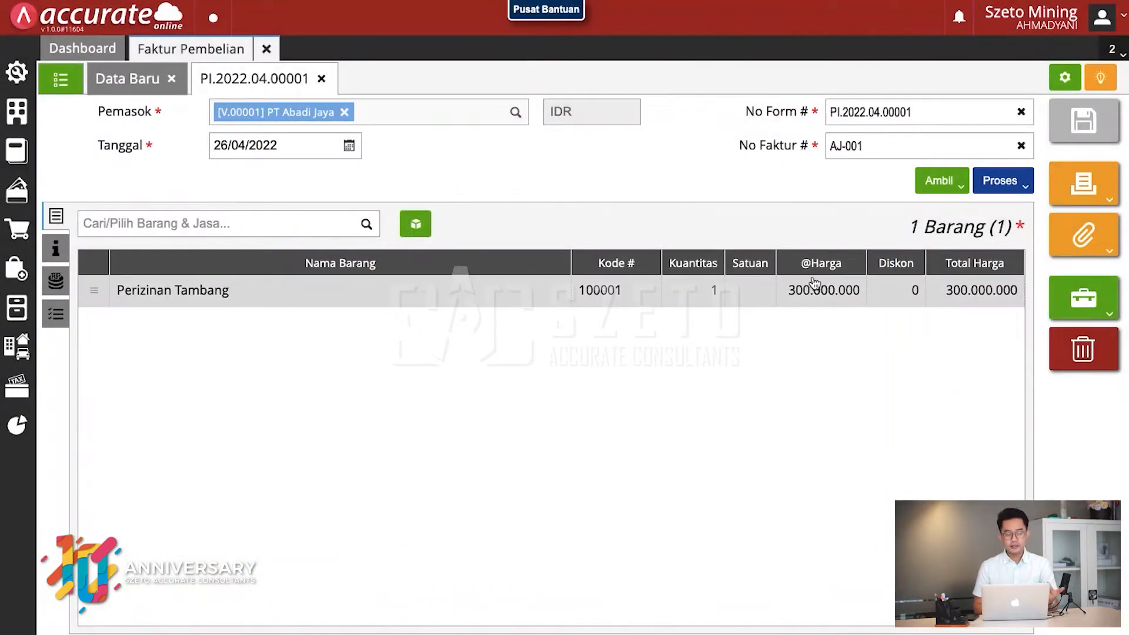
Start a new Pembayaran Pembelian to PT Abadi Jaya with Bank as the paying account.
mouse_move(14, 269)
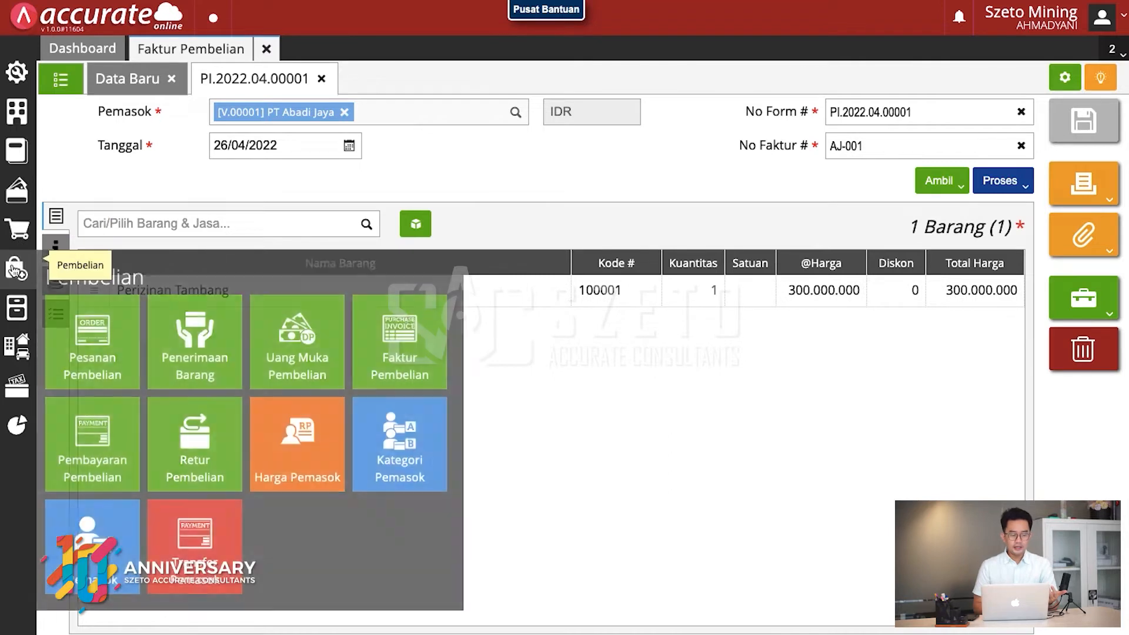
left_click(93, 433)
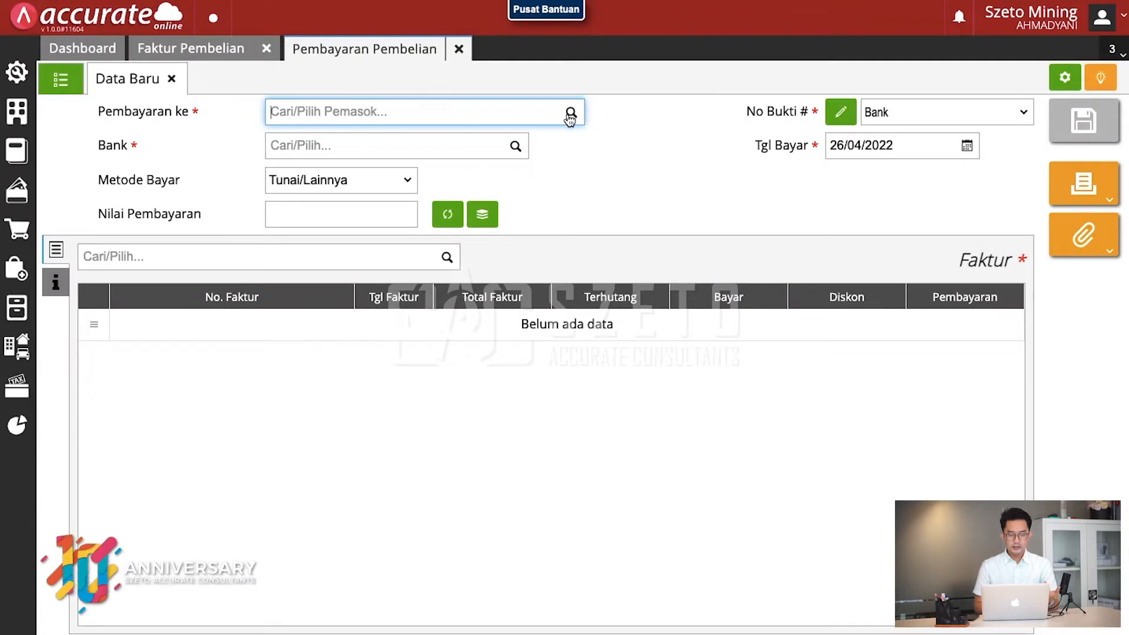
left_click(569, 114)
left_click(511, 143)
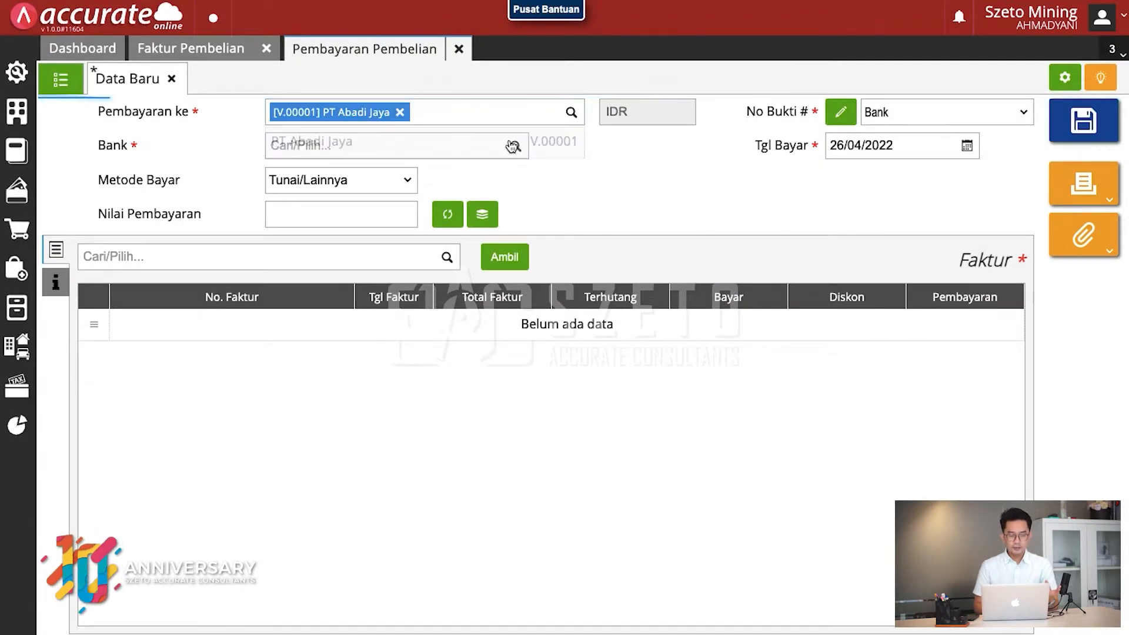
left_click(515, 148)
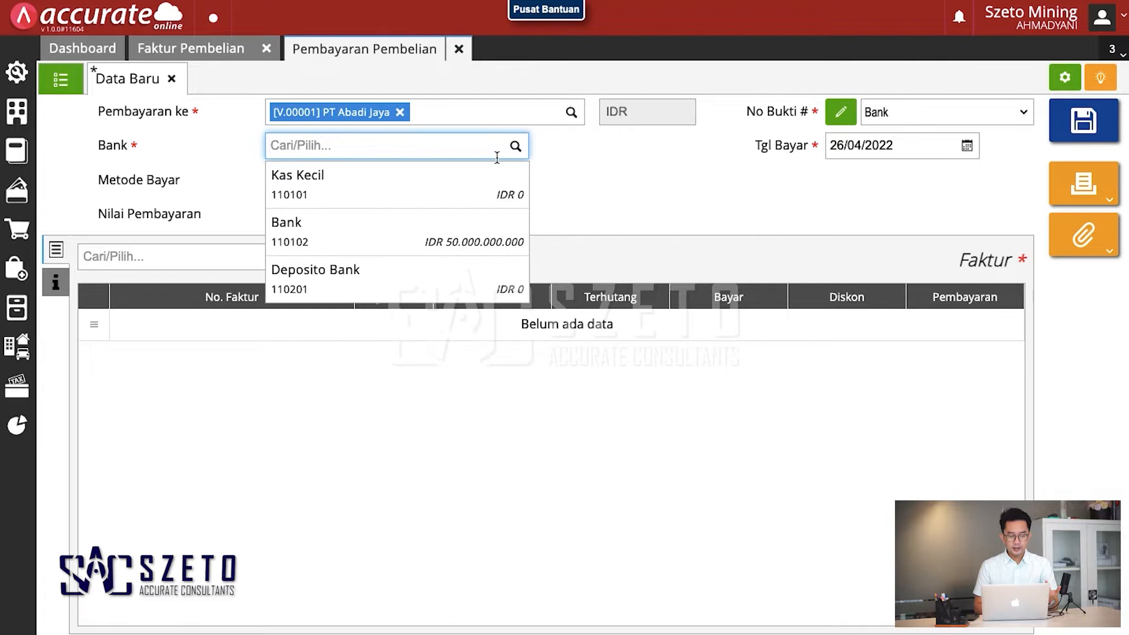
left_click(420, 240)
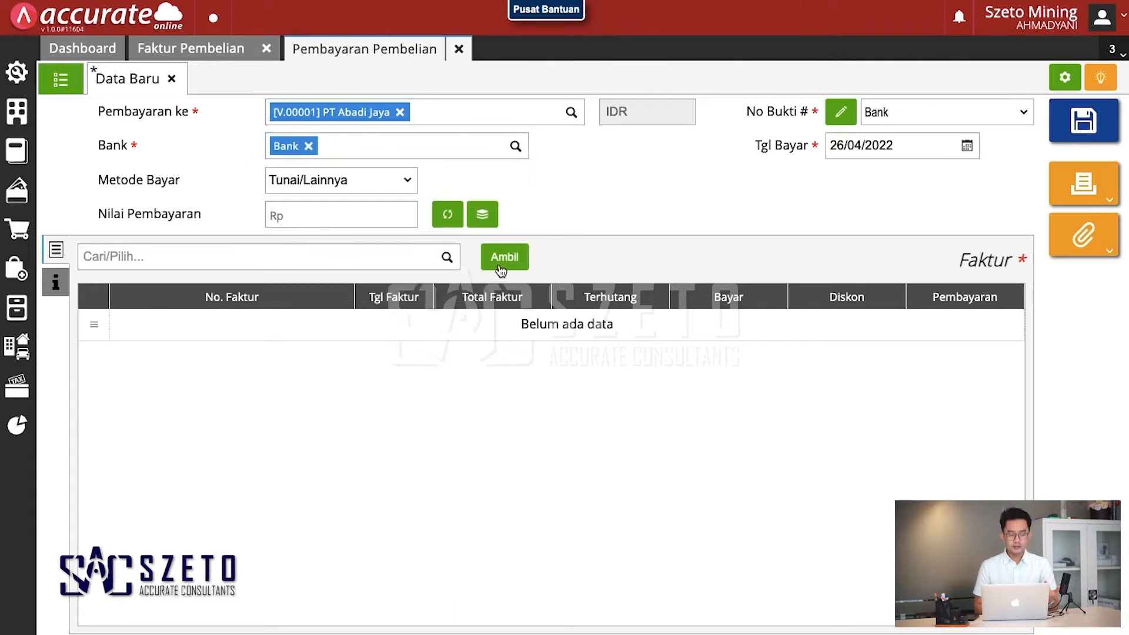
Add invoice AJ-001 to the payment for Rp 300.000.000, calculate the payment value from it and save the payment.
left_click(446, 262)
left_click(402, 301)
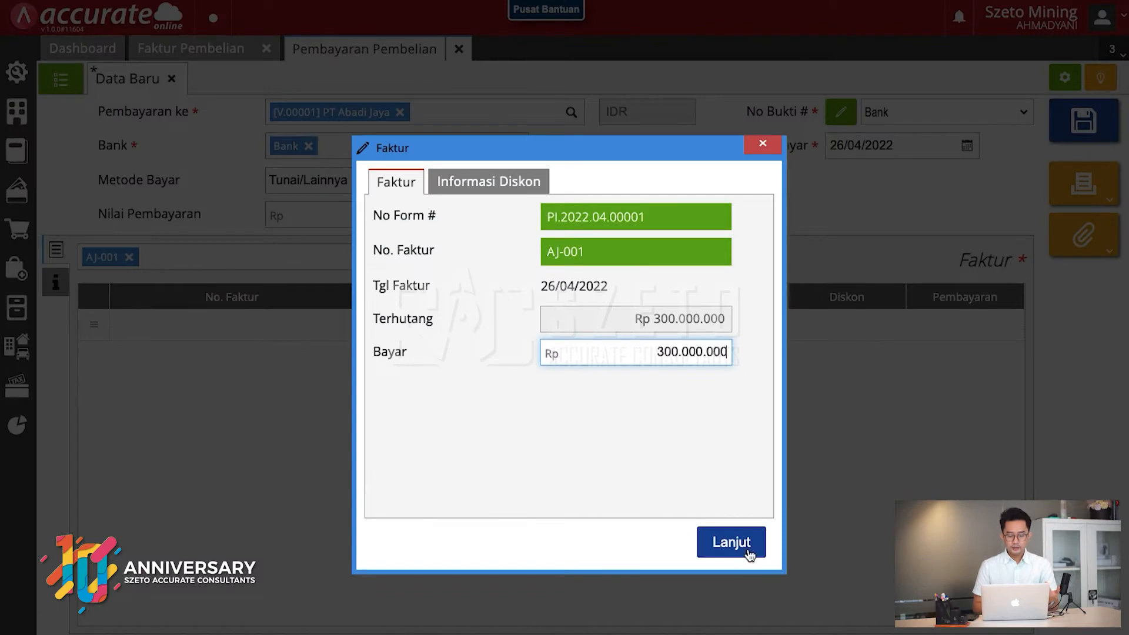
left_click(731, 542)
left_click(1064, 126)
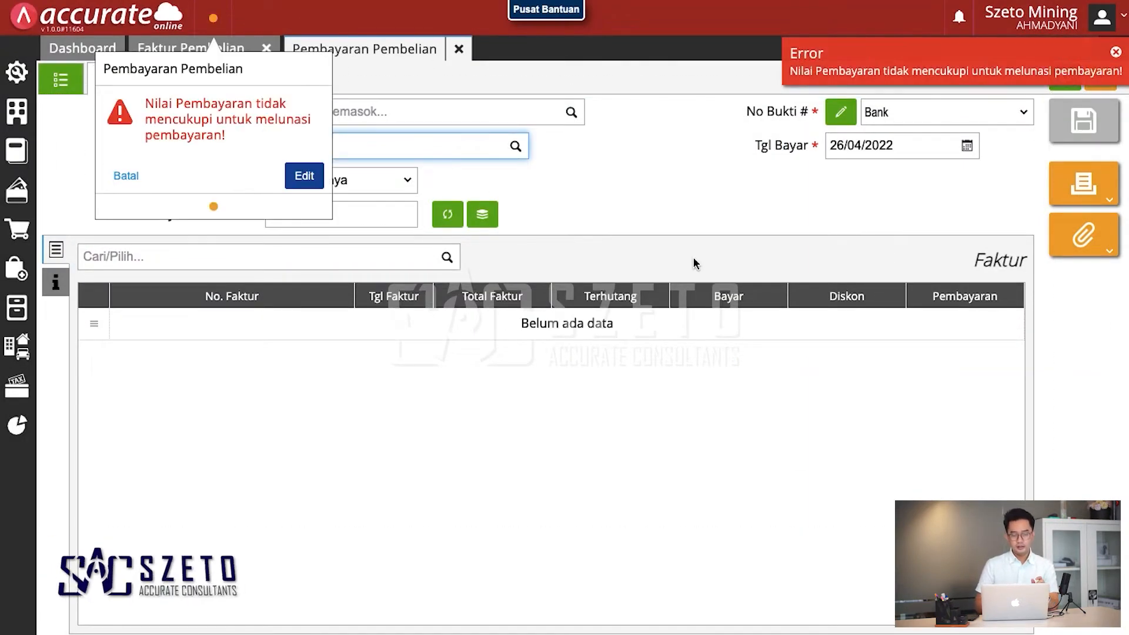
left_click(304, 176)
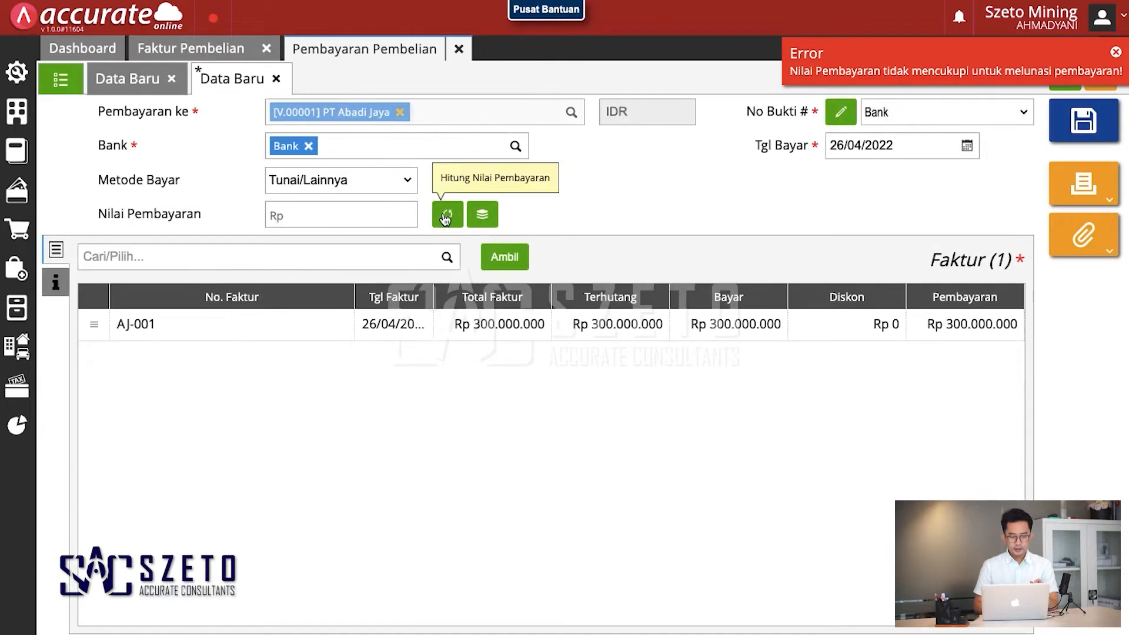
left_click(1067, 127)
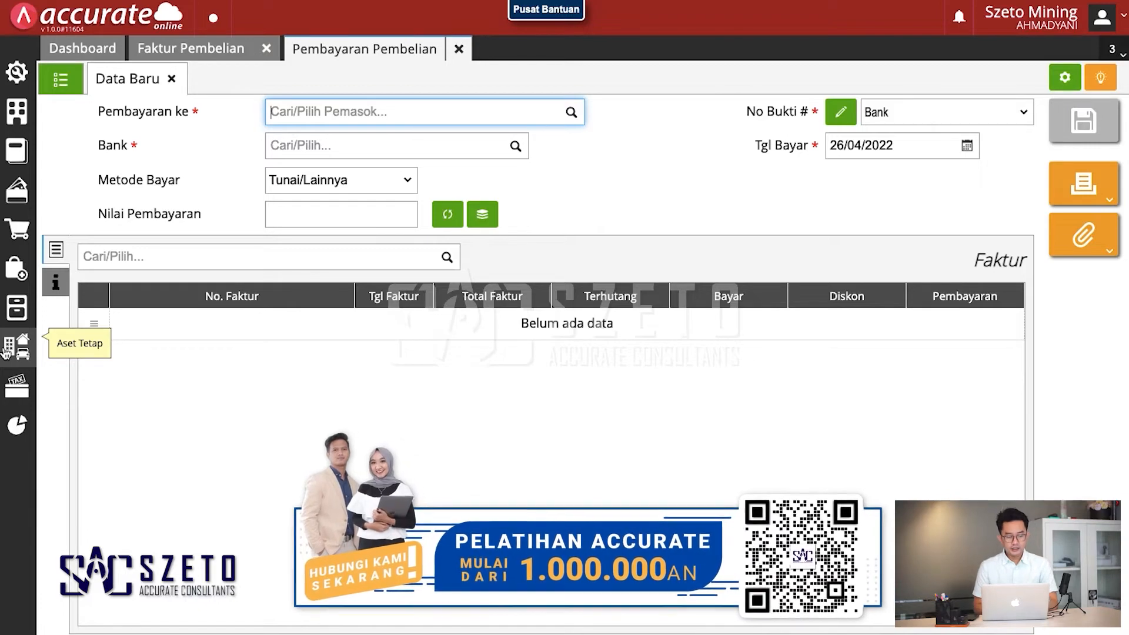
Open Kategori Aset under Aset Tetap, check the existing category list, and save a new asset category named Tanah.
left_click(7, 352)
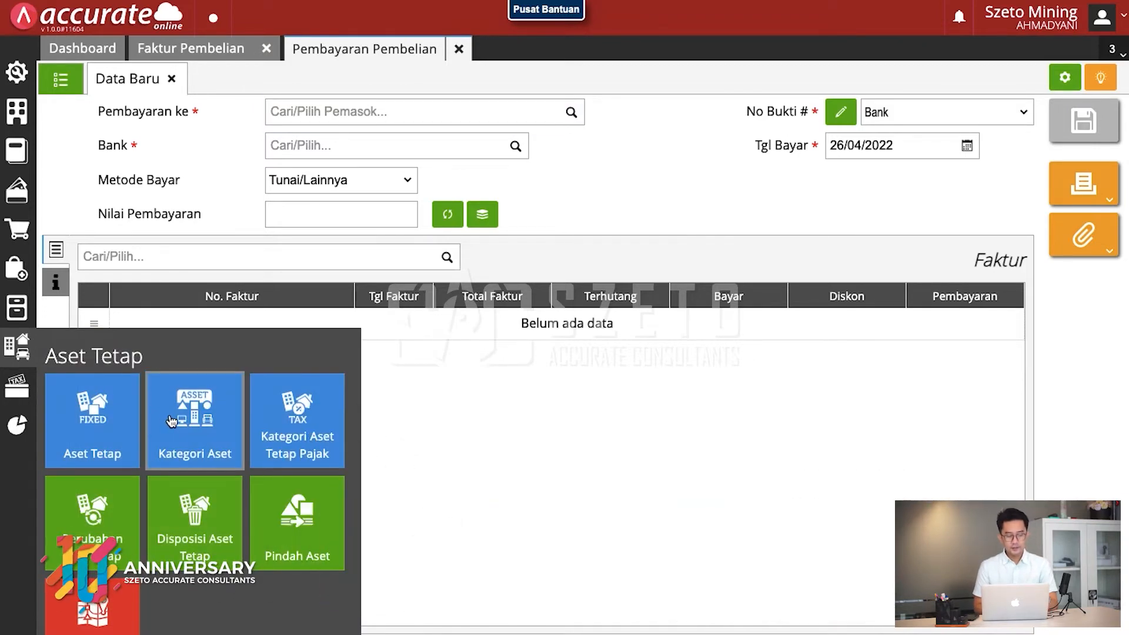
left_click(171, 418)
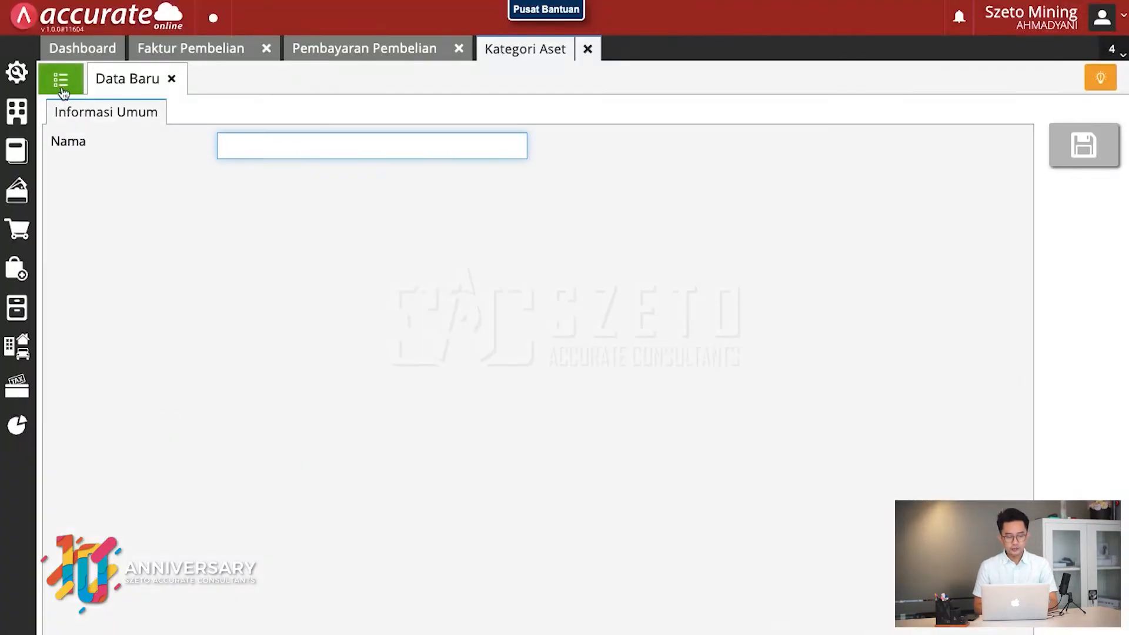
left_click(61, 81)
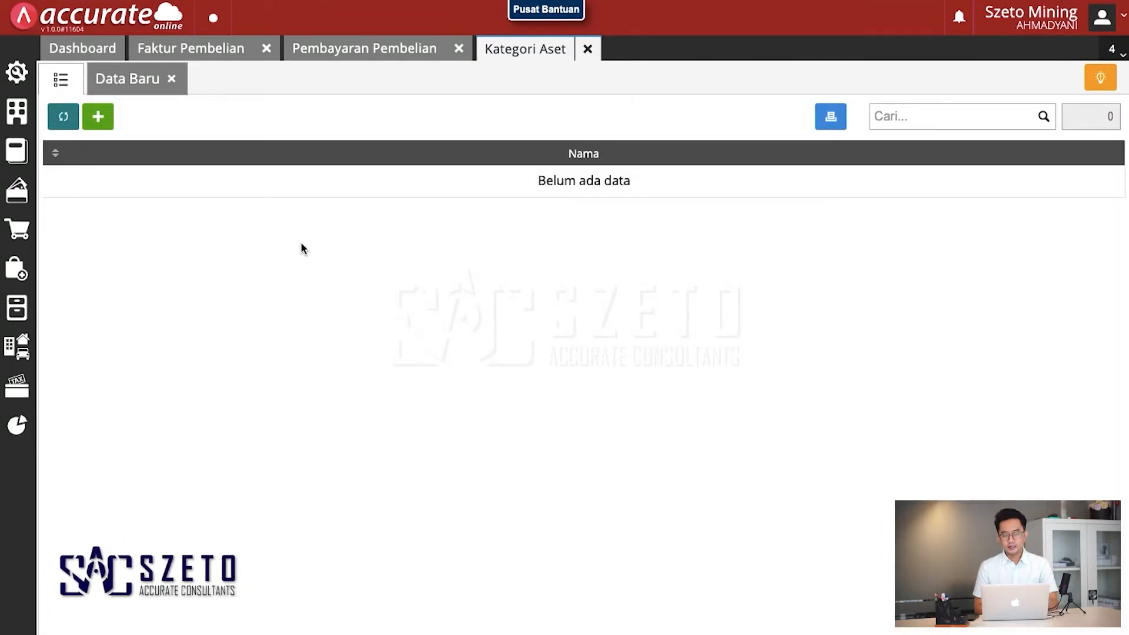
left_click(143, 89)
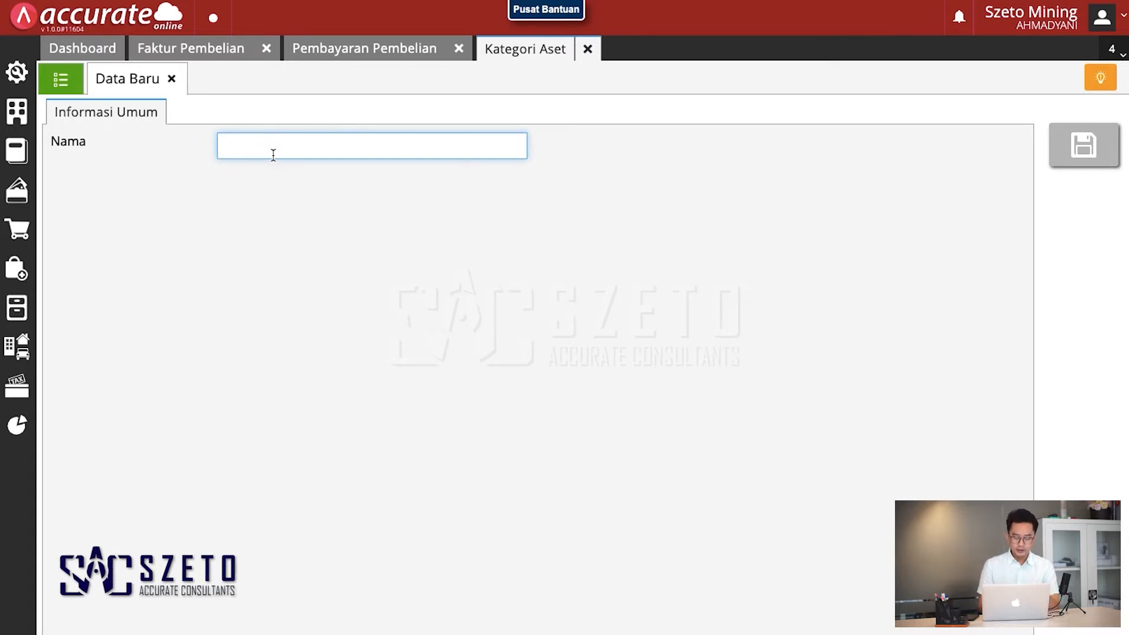
type("Tanah")
left_click(1078, 194)
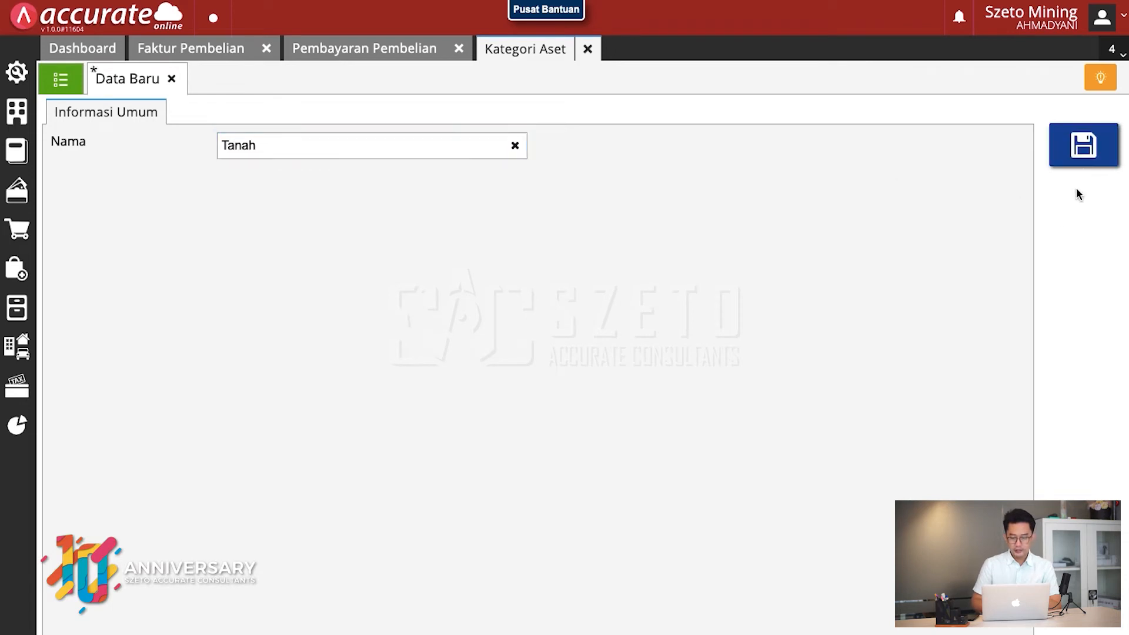
left_click(1081, 144)
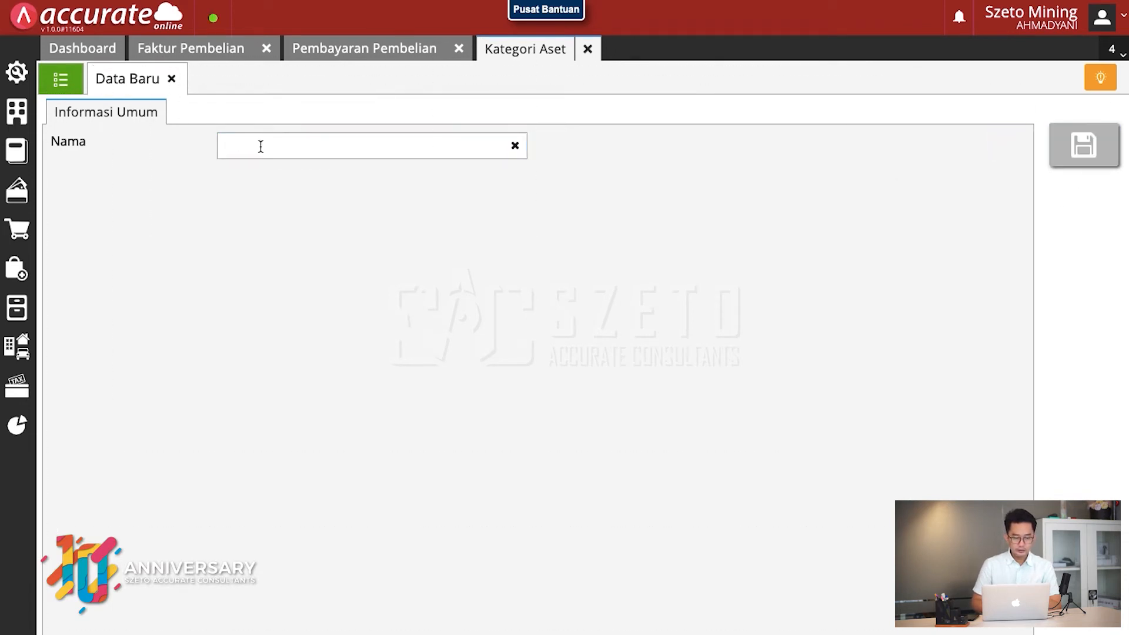
Create and save an asset category named Bangunan.
left_click(259, 147)
type("Bang")
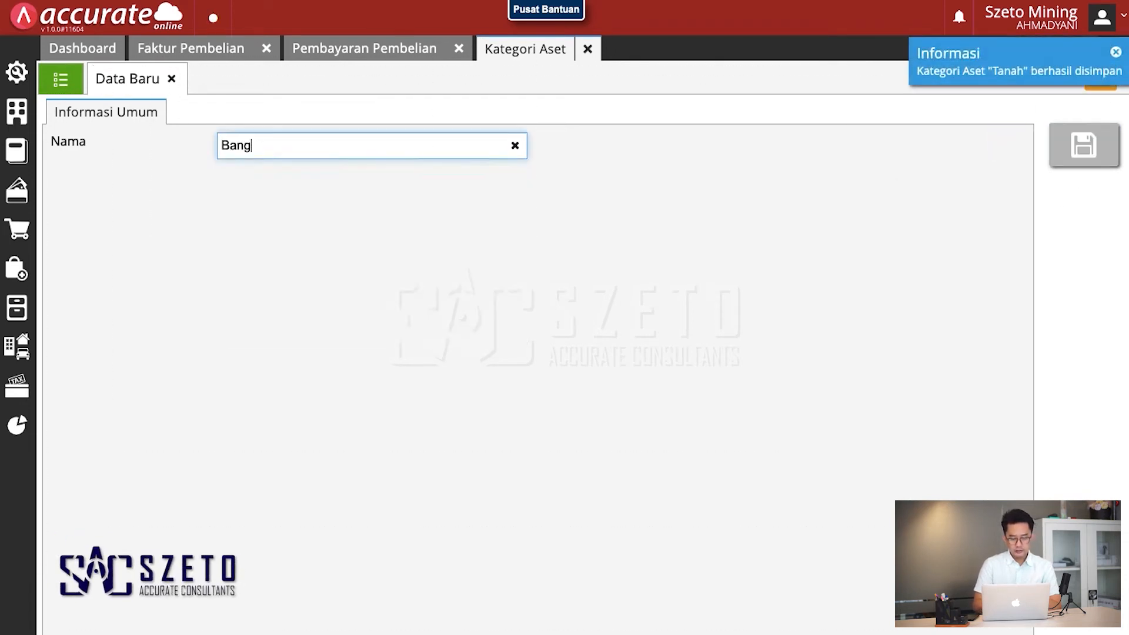
type("unan")
left_click(921, 216)
left_click(1085, 154)
Create and save an asset category named Perizinan.
left_click(393, 147)
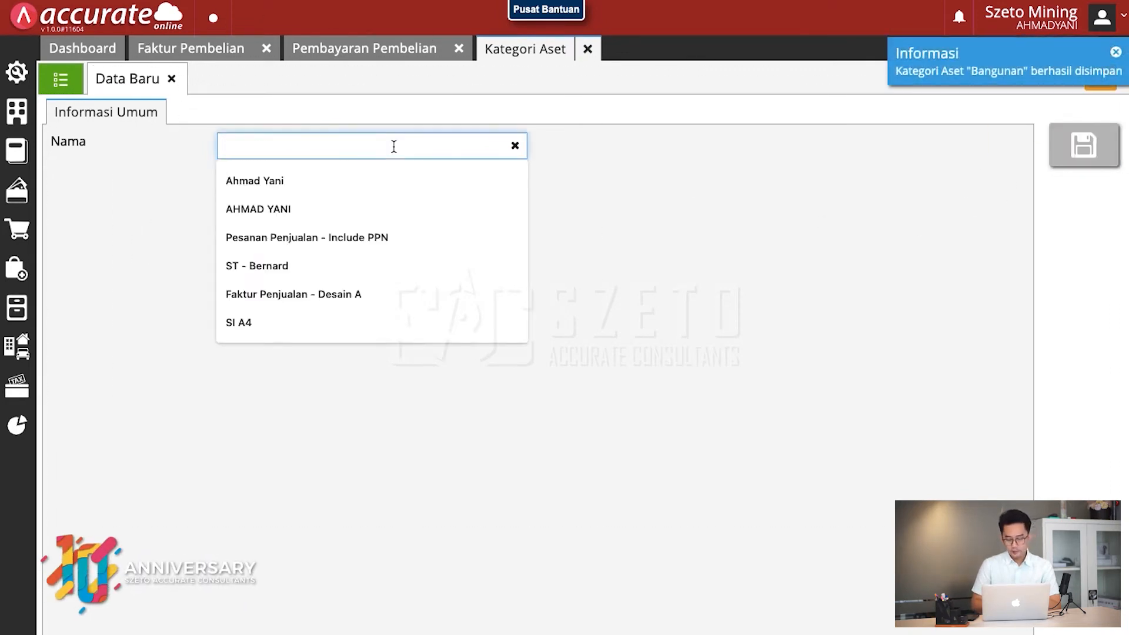
type("Perizi")
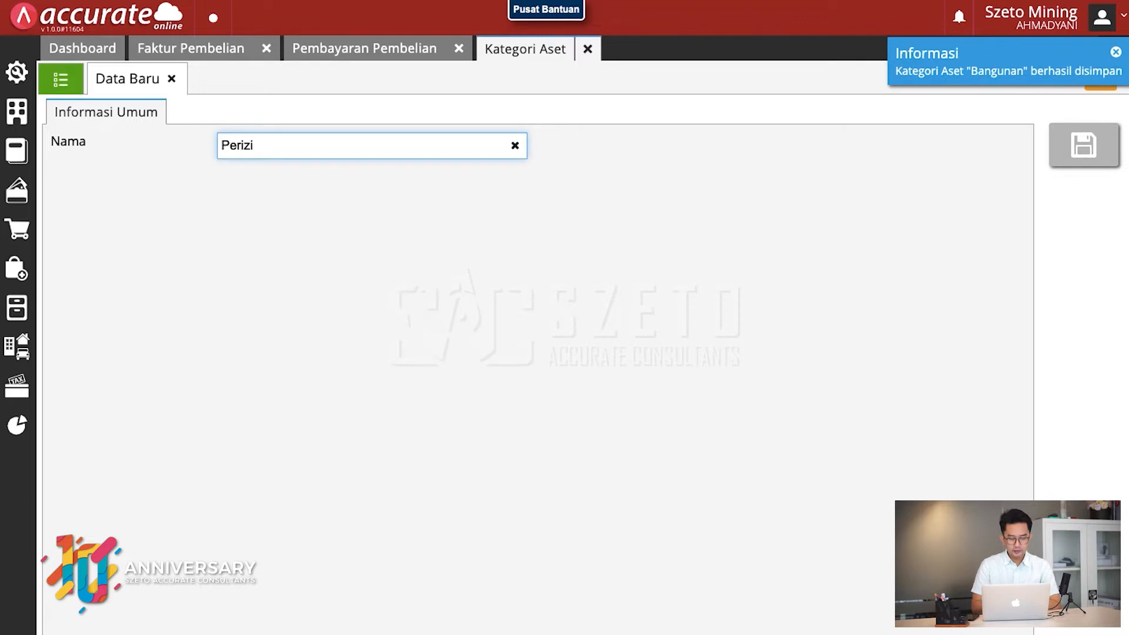
type("an")
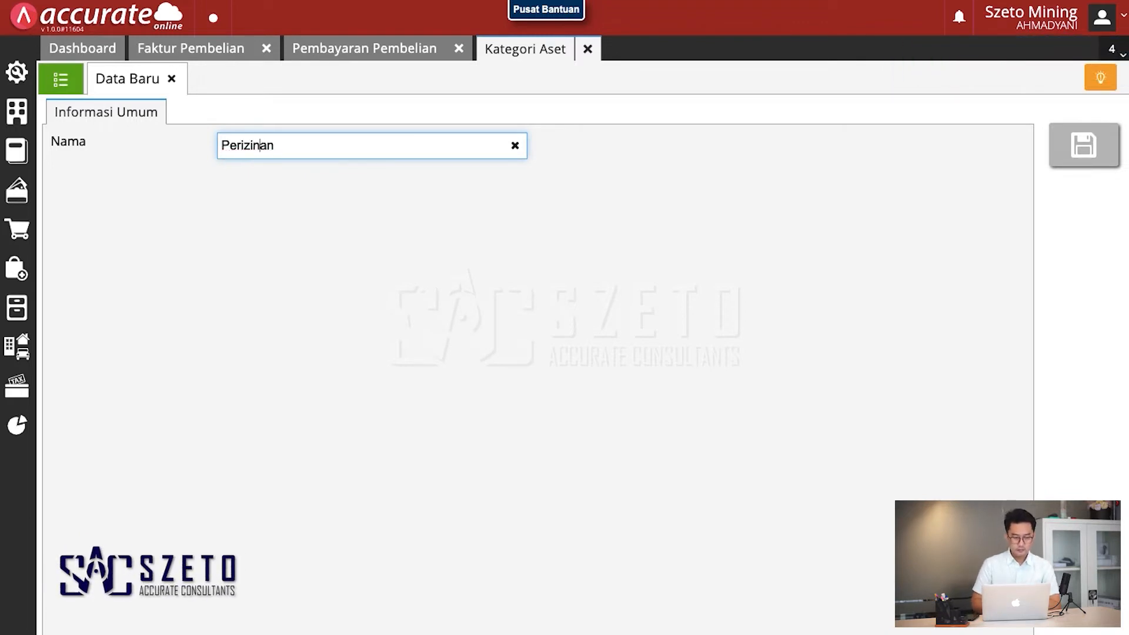
left_click(1084, 148)
Create and save an asset category named Kendaraan.
left_click(305, 146)
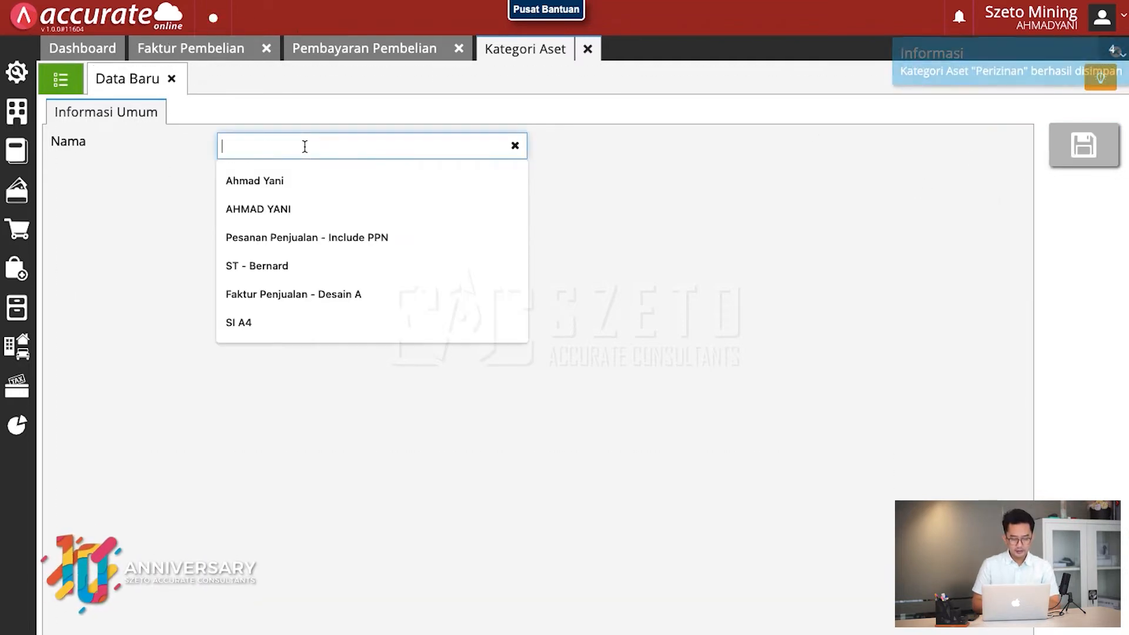
type("Kend")
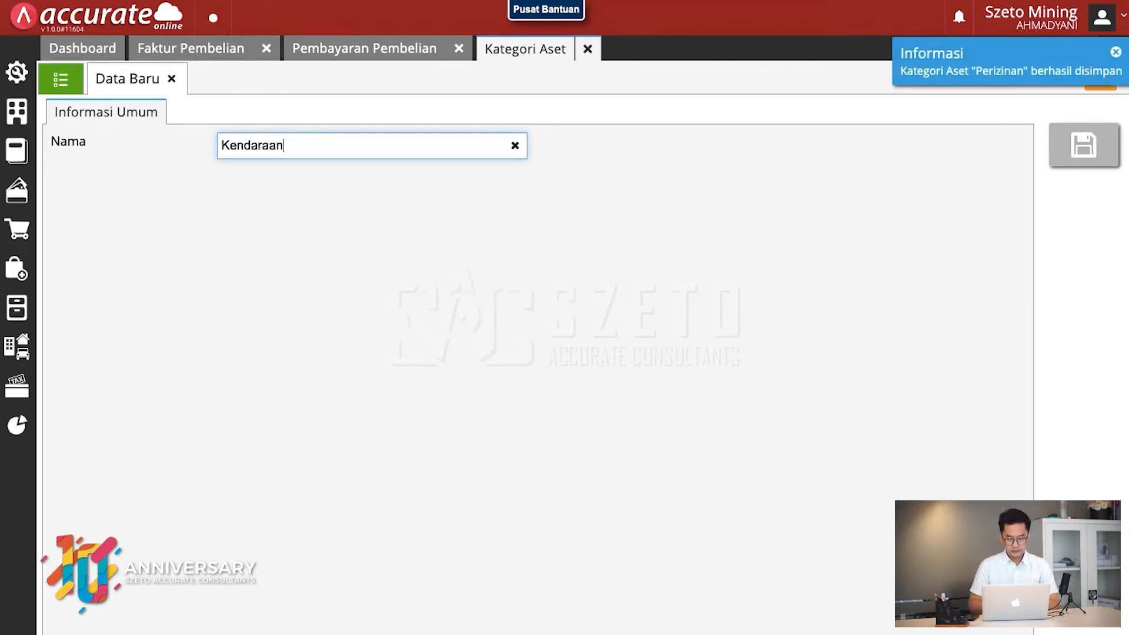
type("araan")
left_click(1093, 146)
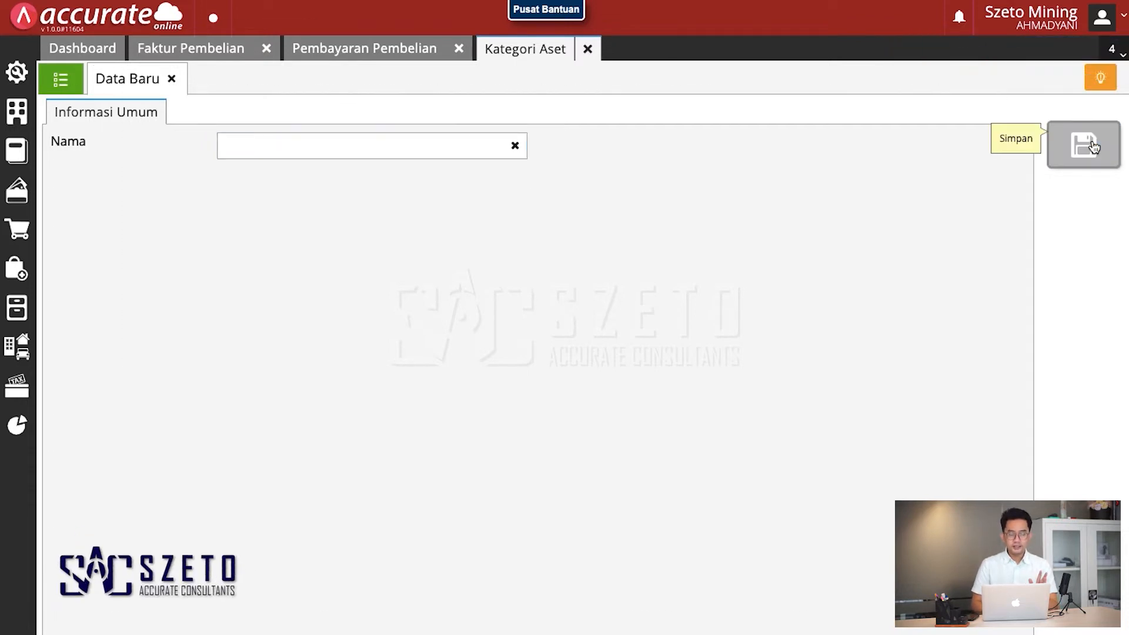
Review the list of saved asset categories and the list of tax fixed asset categories in Kategori Aset Tetap Pajak.
left_click(63, 82)
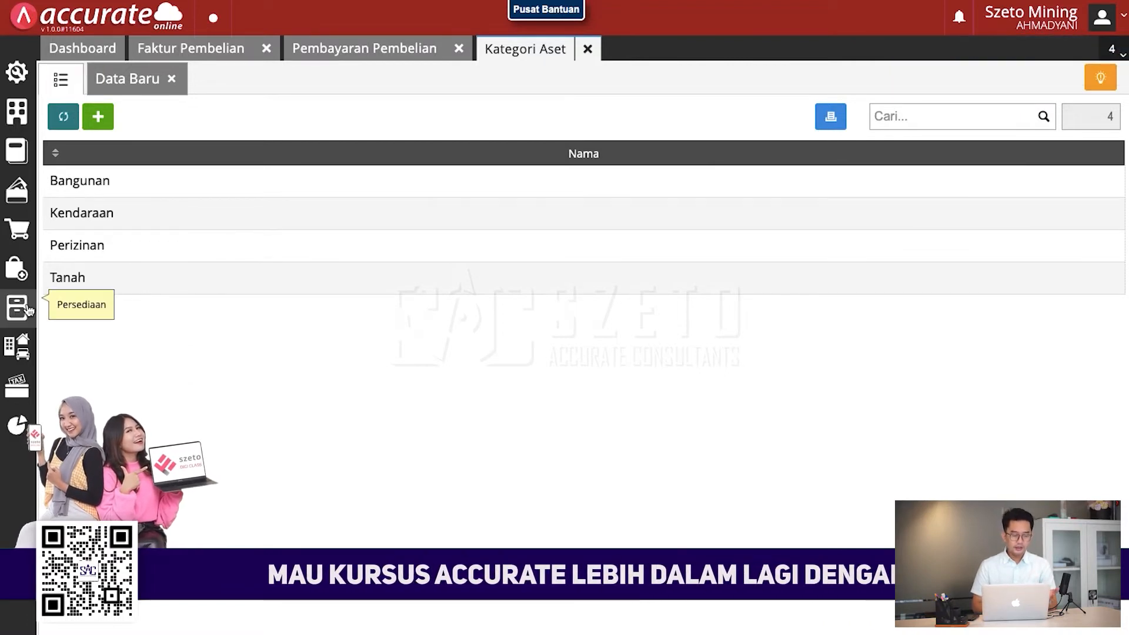
left_click(17, 347)
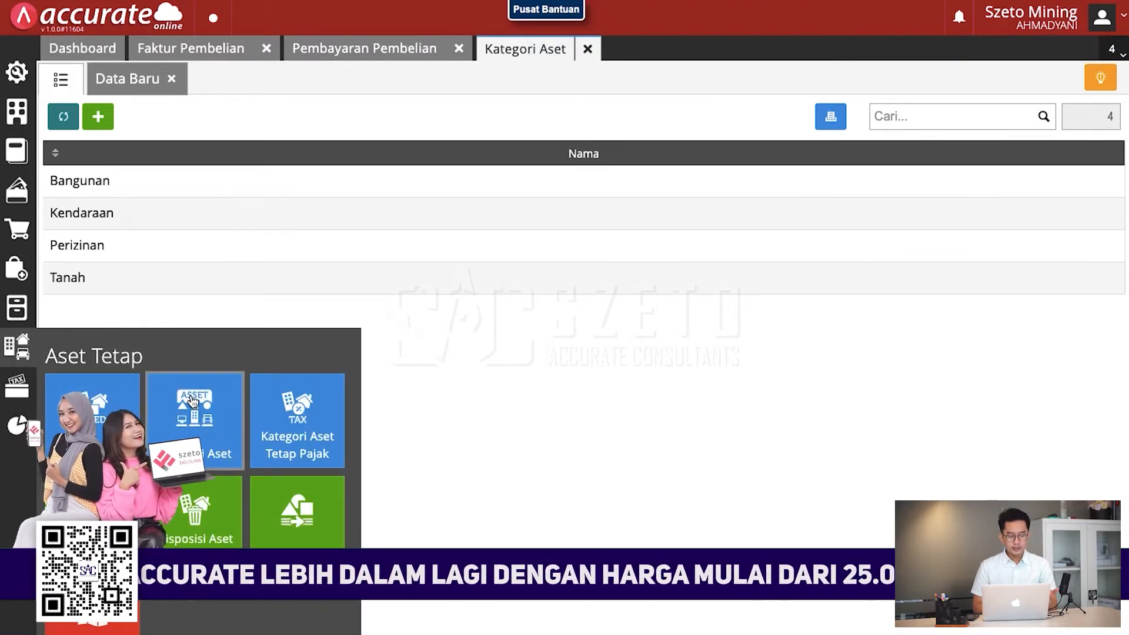
left_click(290, 414)
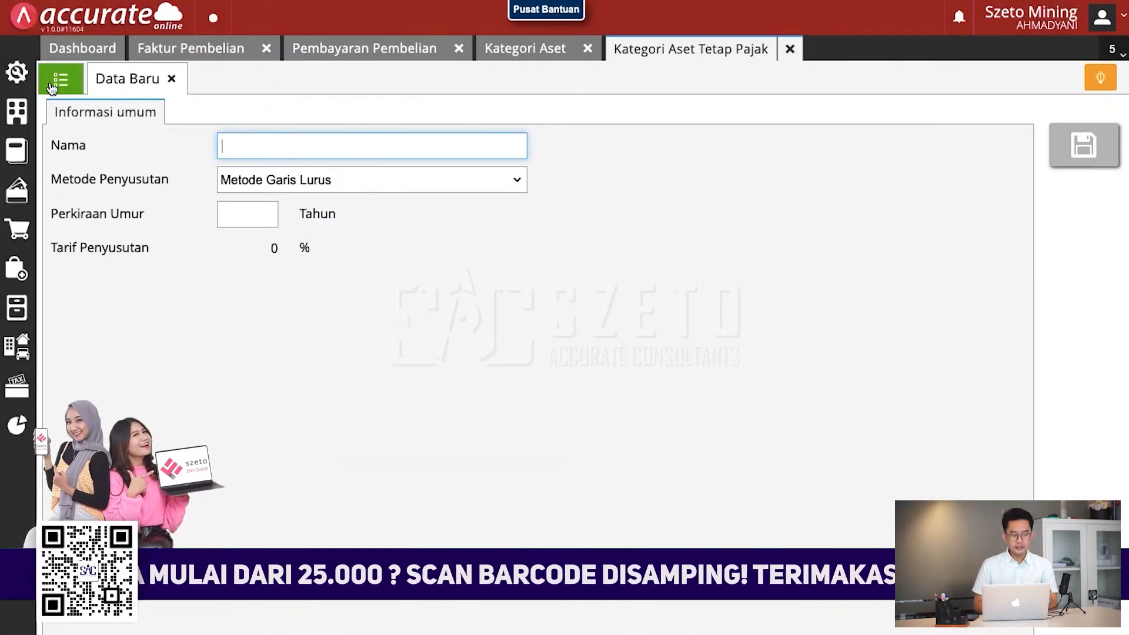
left_click(57, 80)
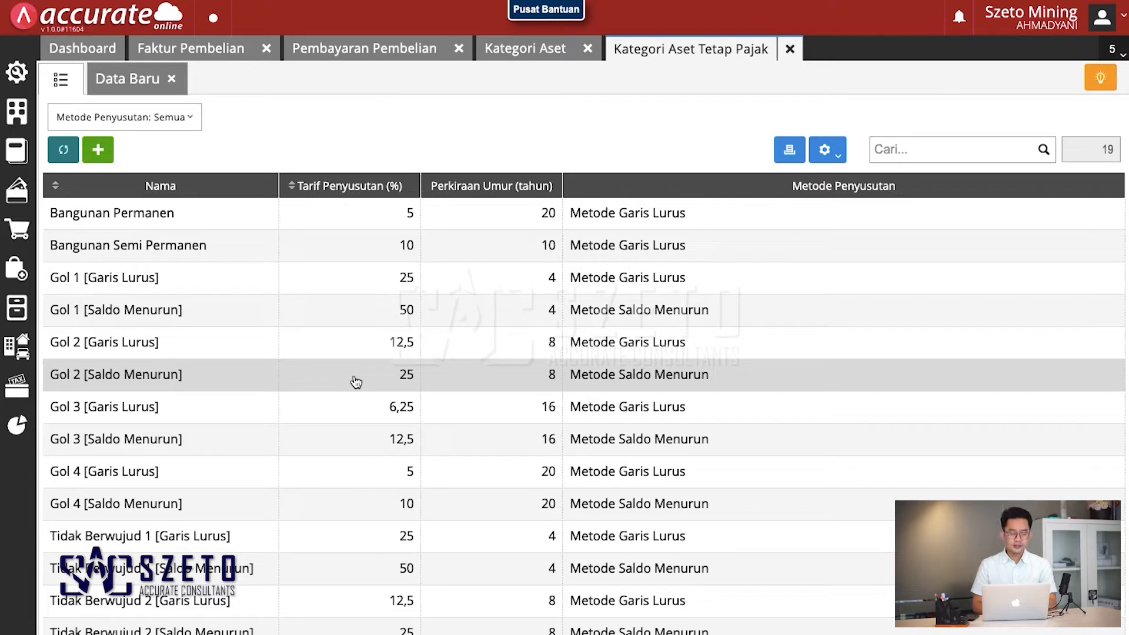
Start a new Aset Tetap record and name it Perizinan Tambang.
left_click(23, 353)
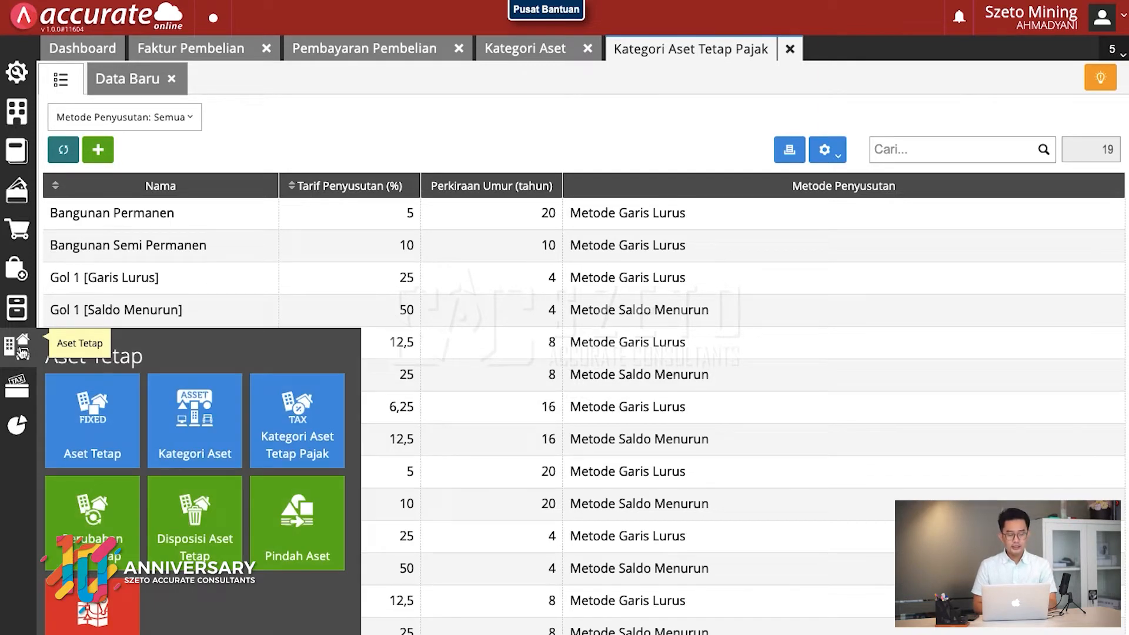
left_click(94, 424)
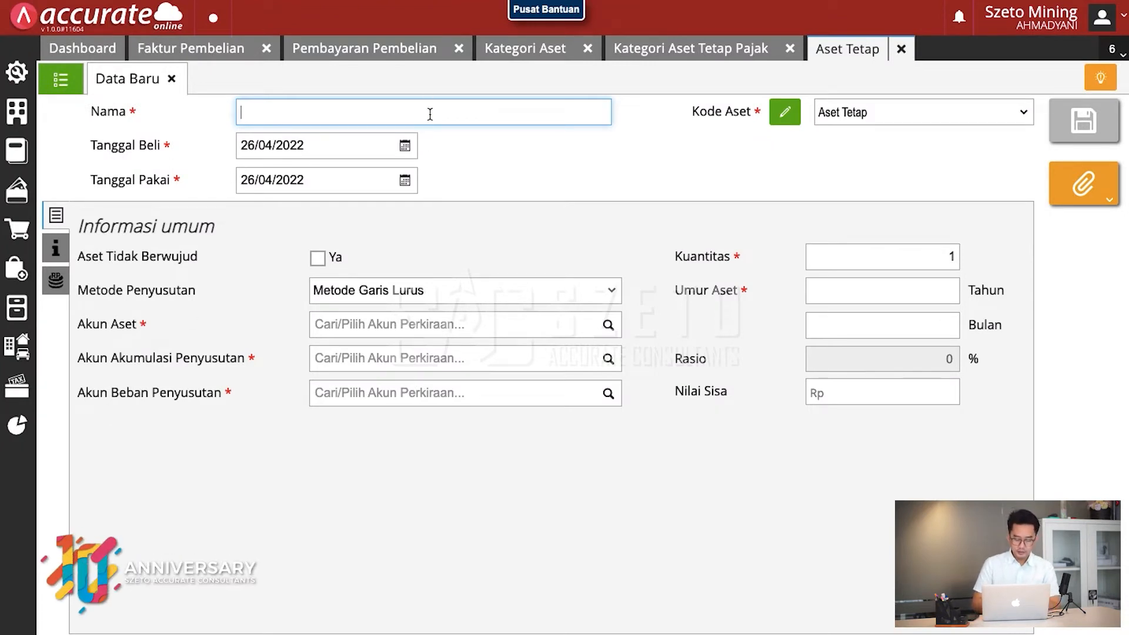
type("Perizinan")
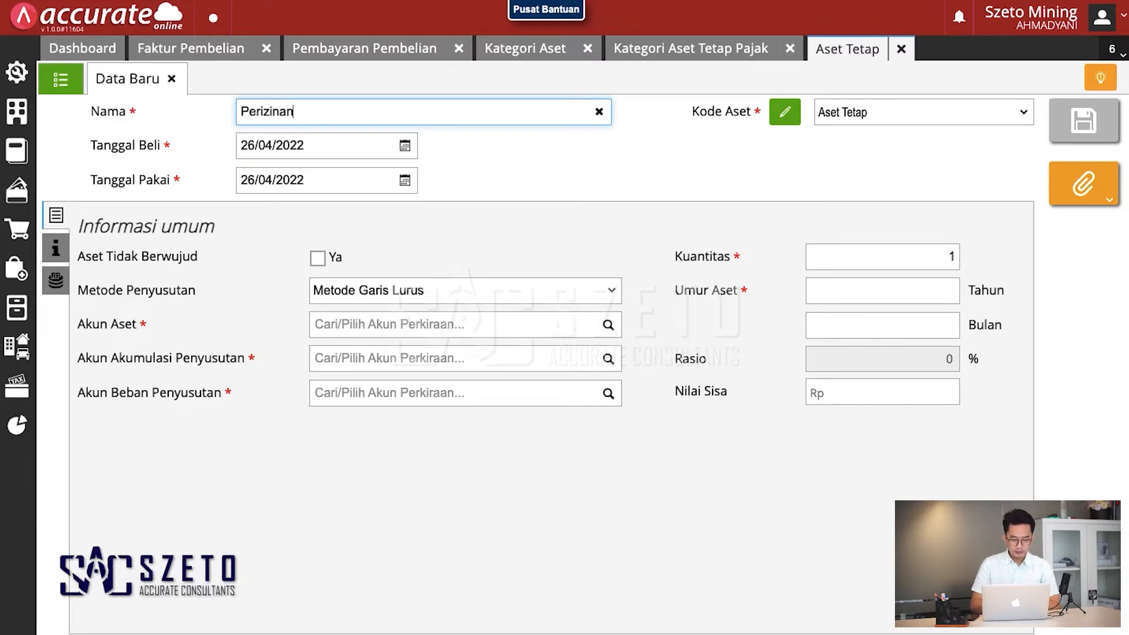
type(" Tambang")
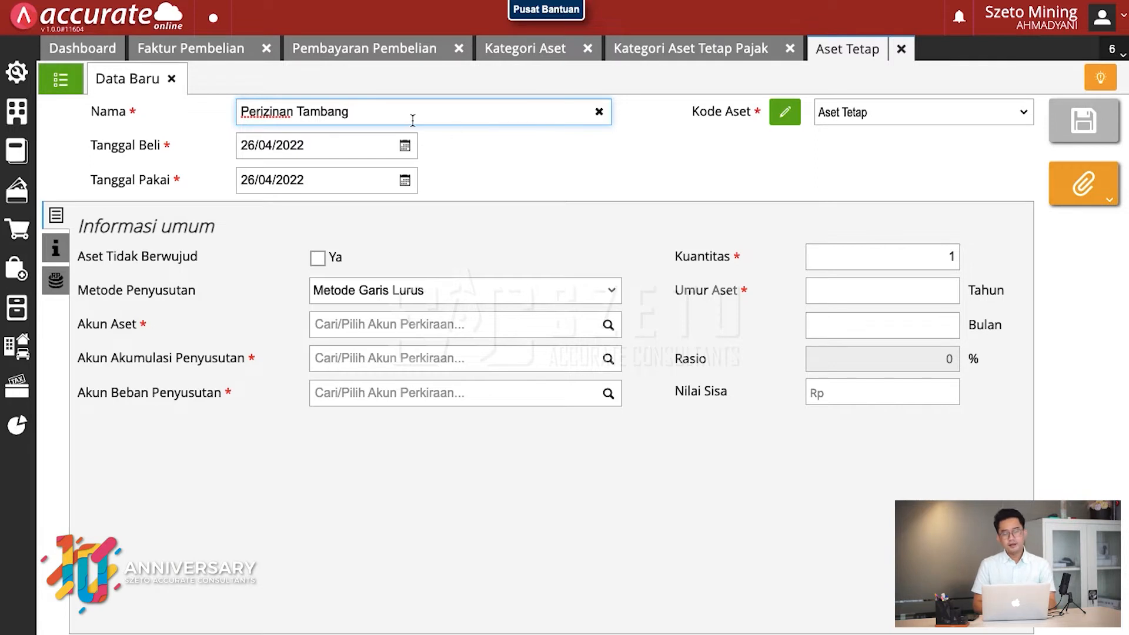
Set the asset's purchase and usage dates to 01/04/2022 and mark it as an intangible asset.
left_click(404, 147)
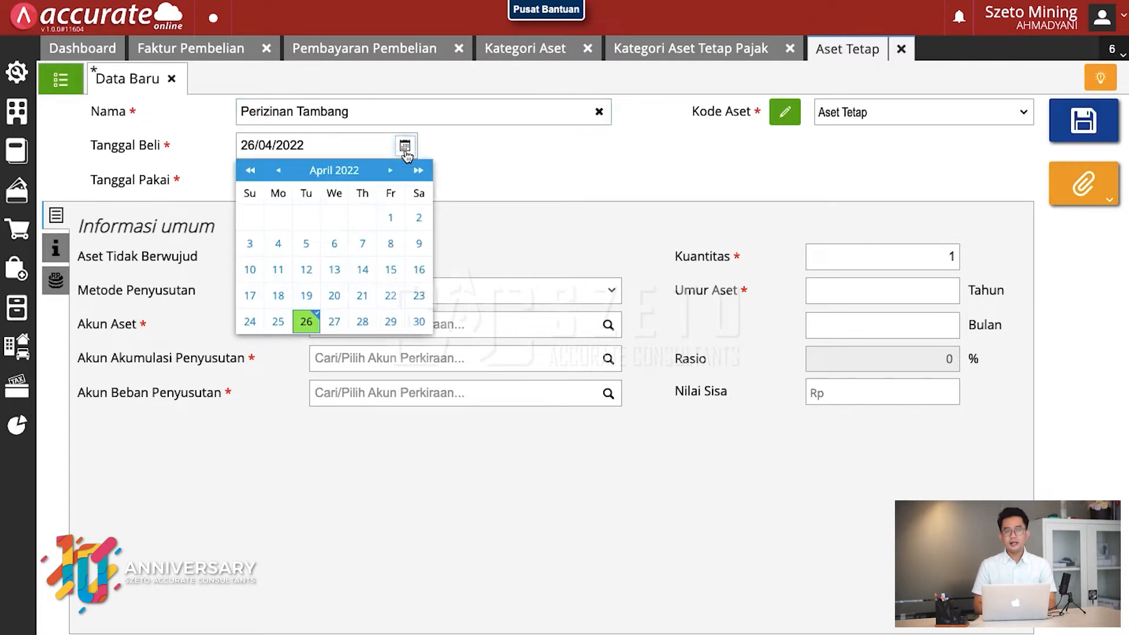
left_click(397, 219)
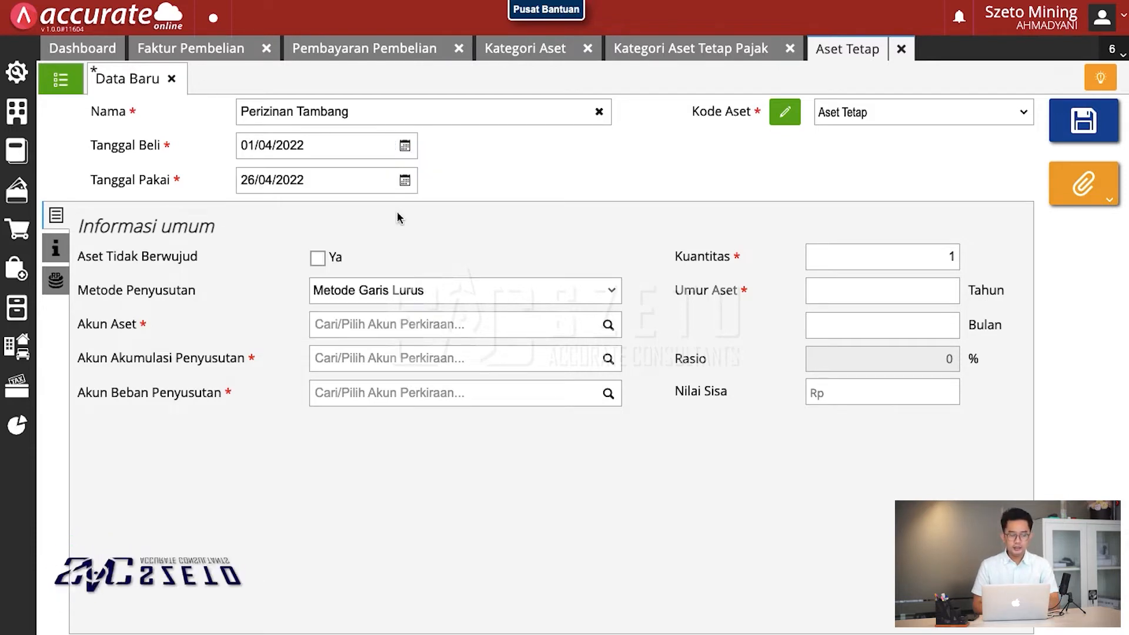
left_click(405, 180)
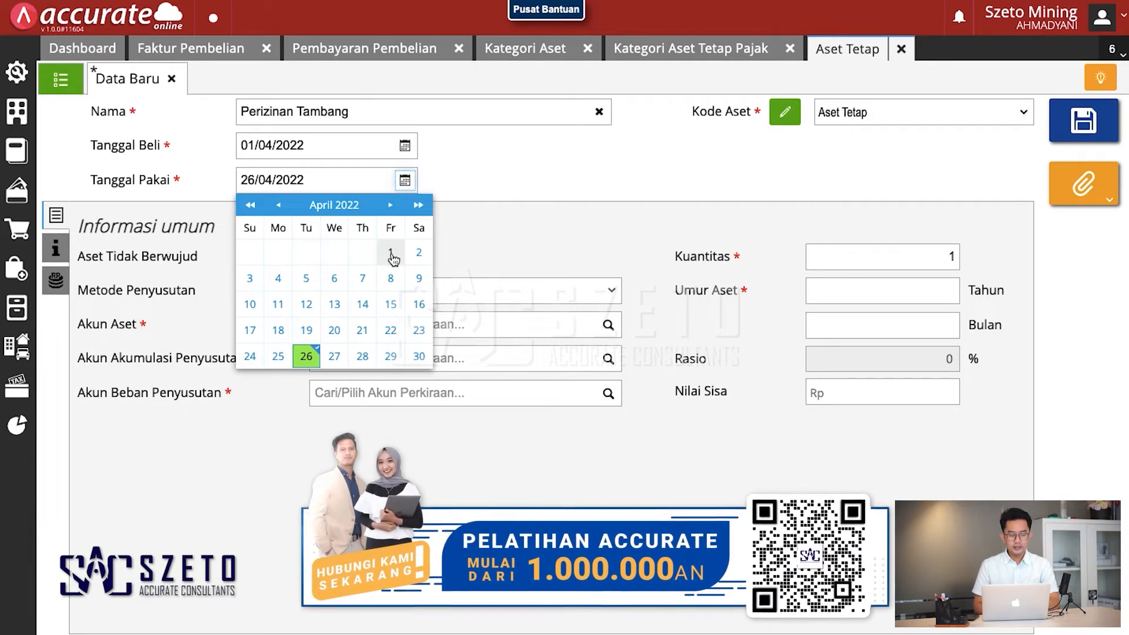
left_click(392, 254)
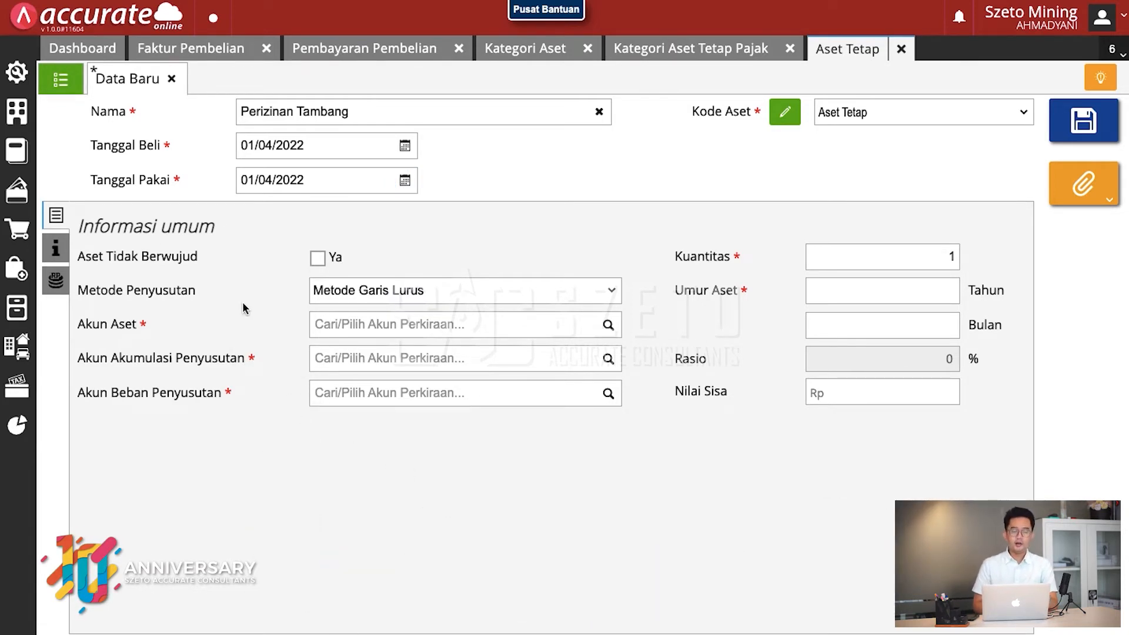
left_click(318, 258)
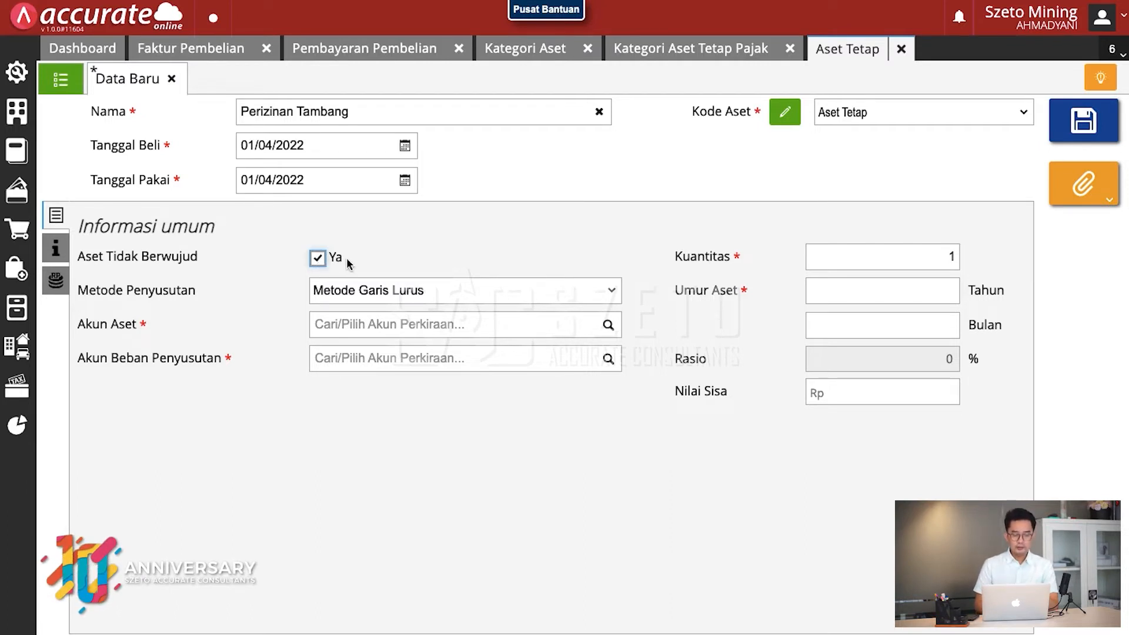
Look through the accounts offered for Akun Aset for one that suits the mining permit.
left_click(607, 326)
scroll(494, 458, "down", 1)
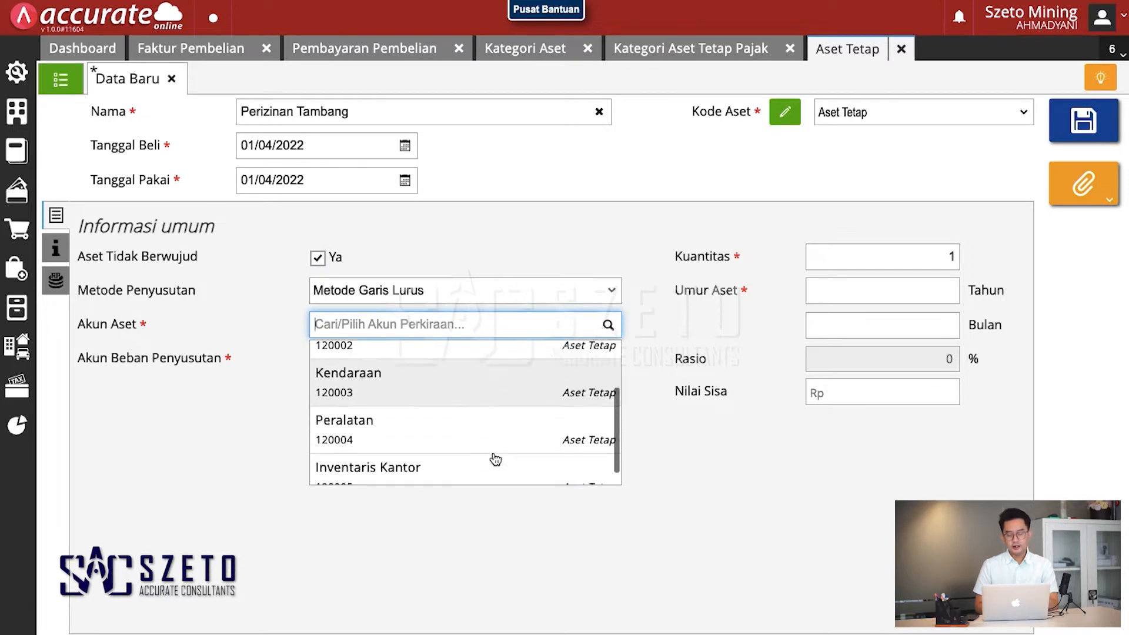
scroll(496, 459, "up", 3)
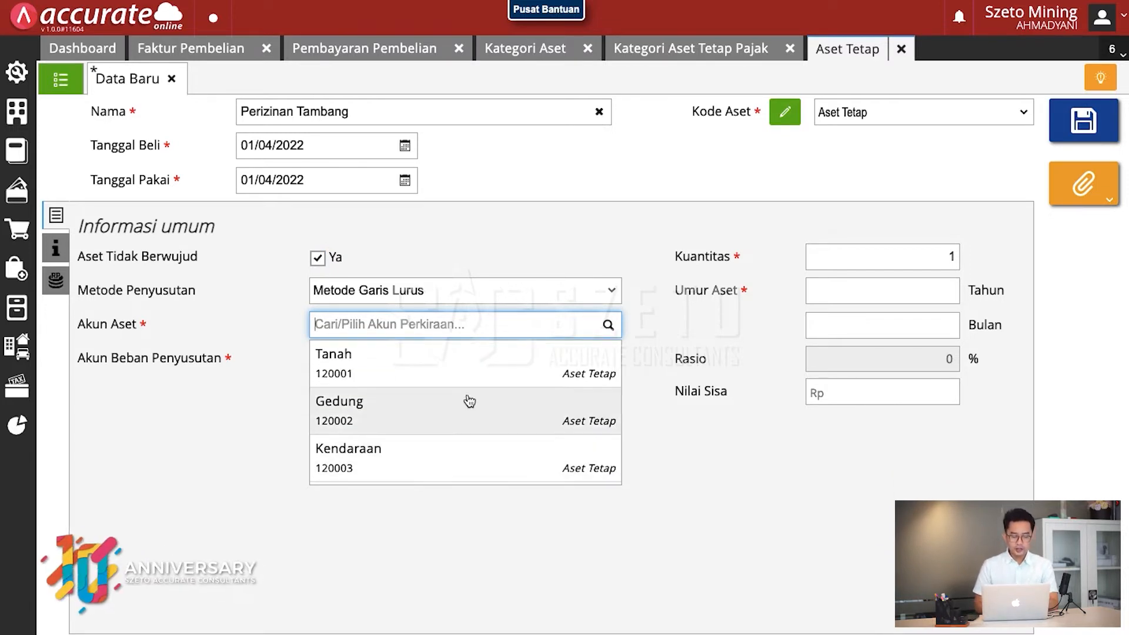
scroll(469, 395, "down", 2)
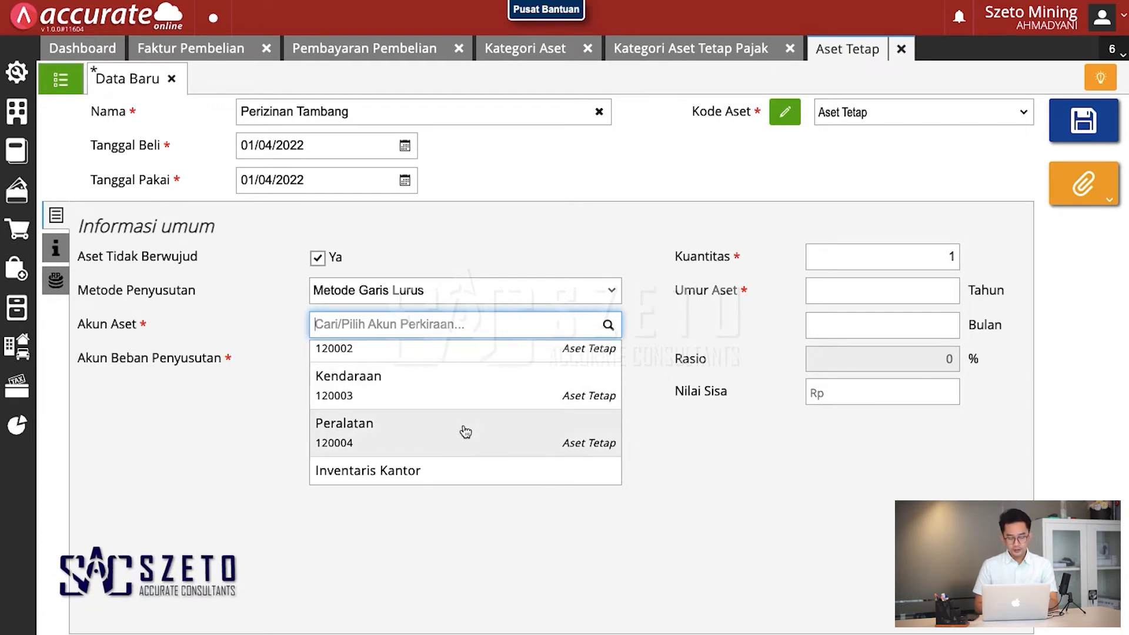
scroll(400, 391, "down", 1)
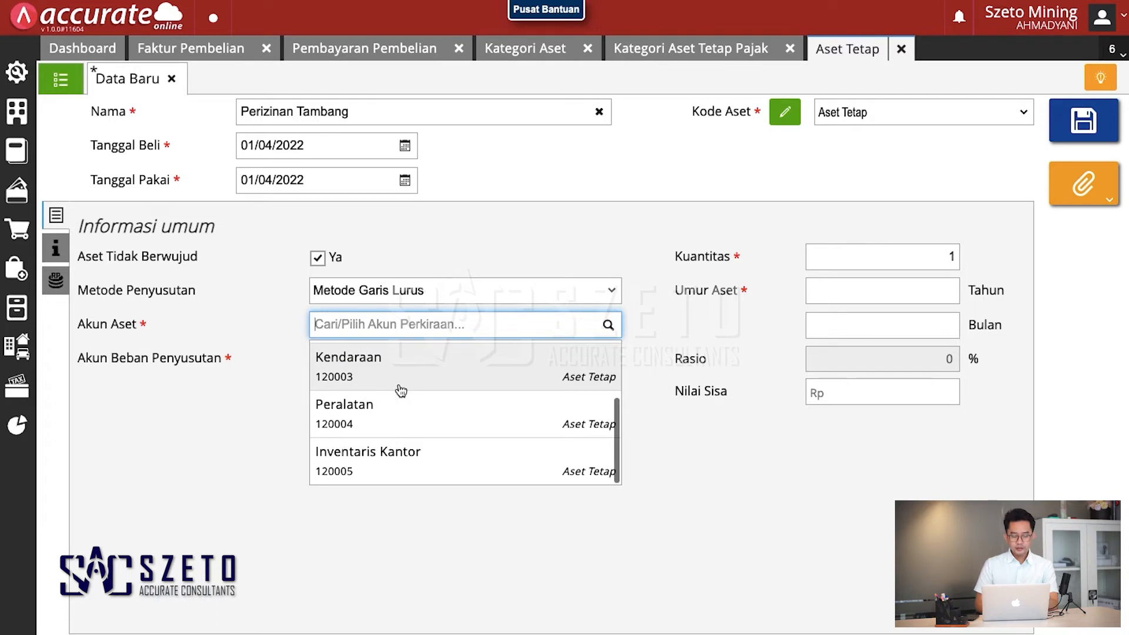
left_click(253, 442)
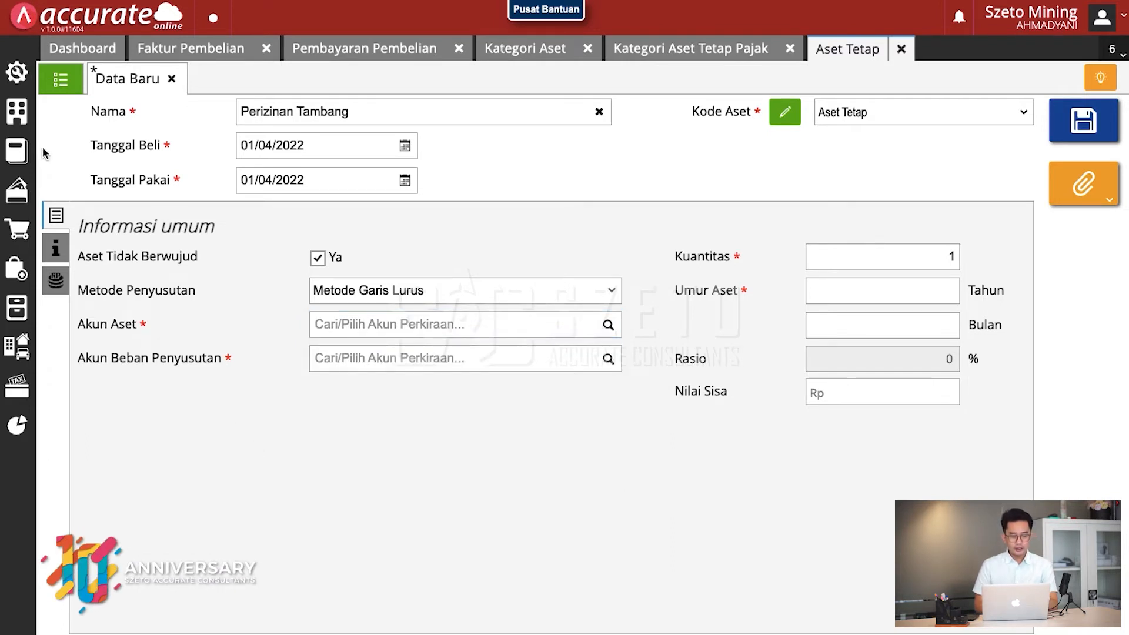
Open the Akun Perkiraan list under Buku Besar and filter it to the account type Aset Tetap.
left_click(16, 150)
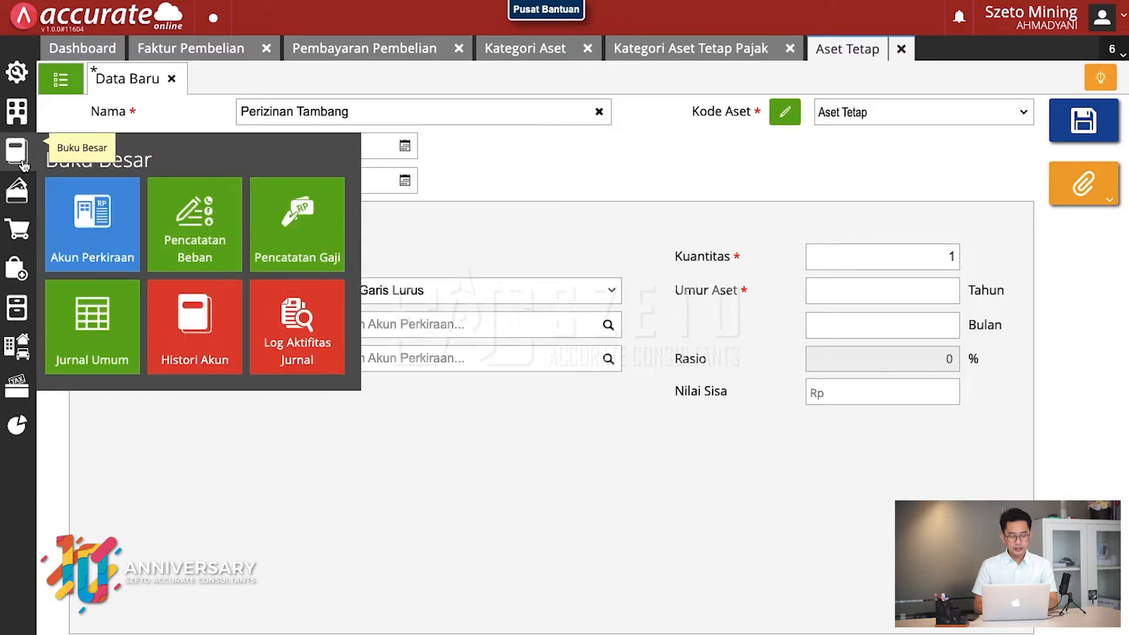
left_click(88, 256)
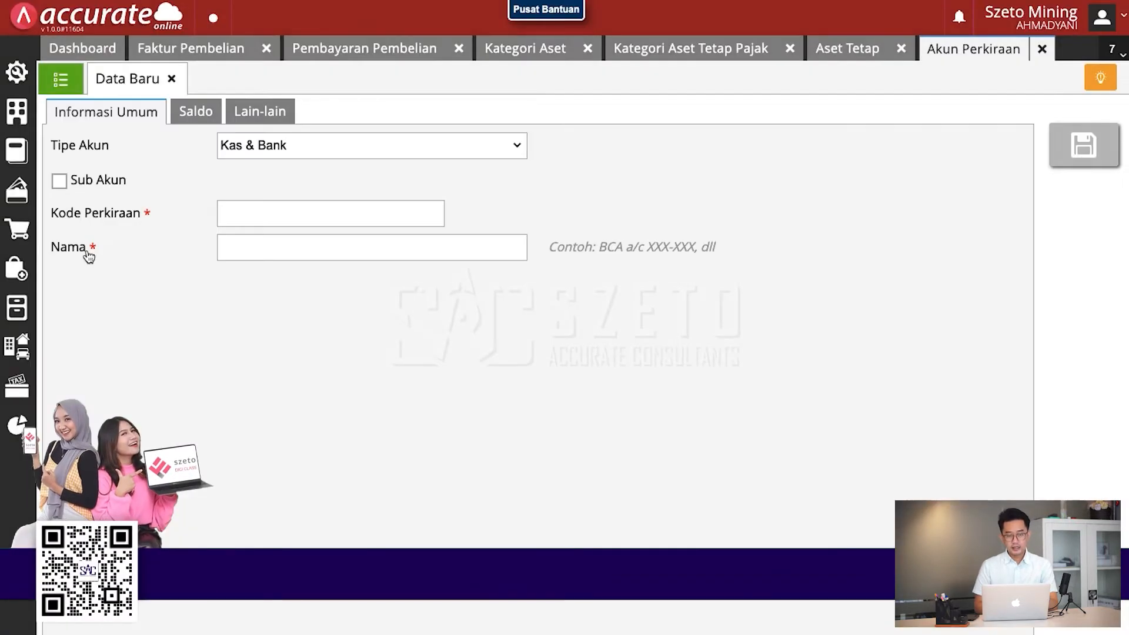
left_click(60, 79)
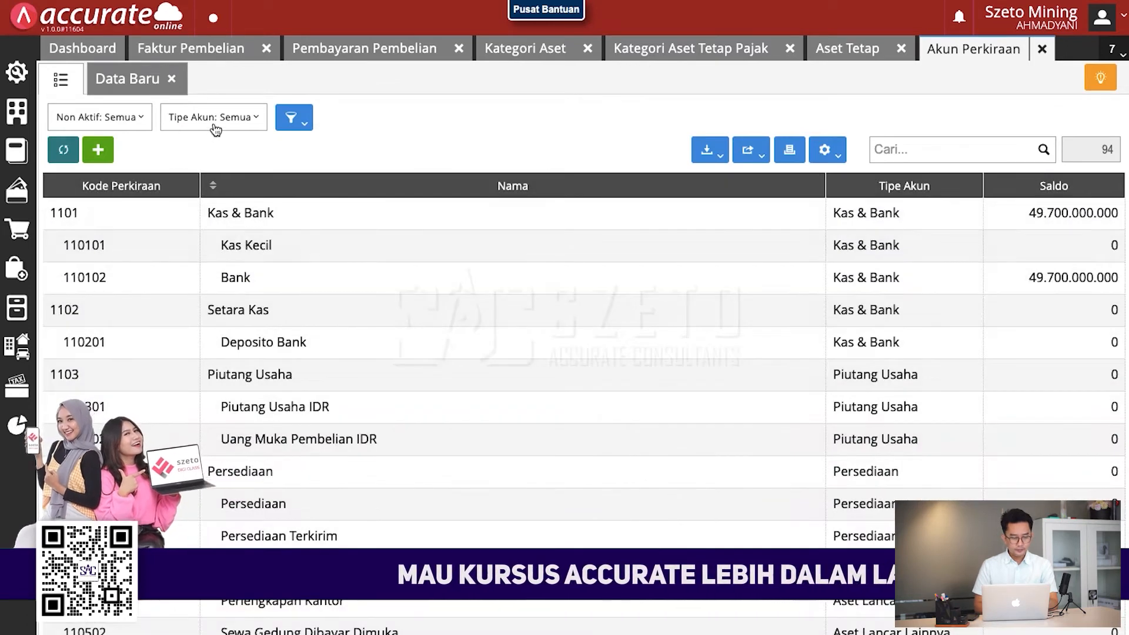
left_click(214, 125)
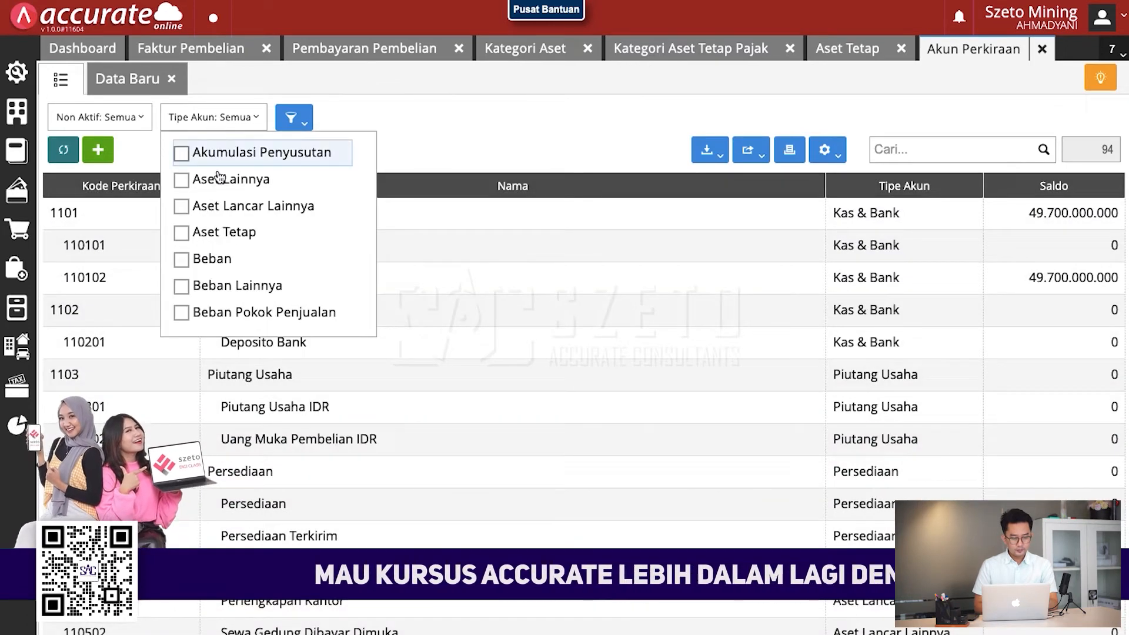
left_click(188, 232)
left_click(545, 87)
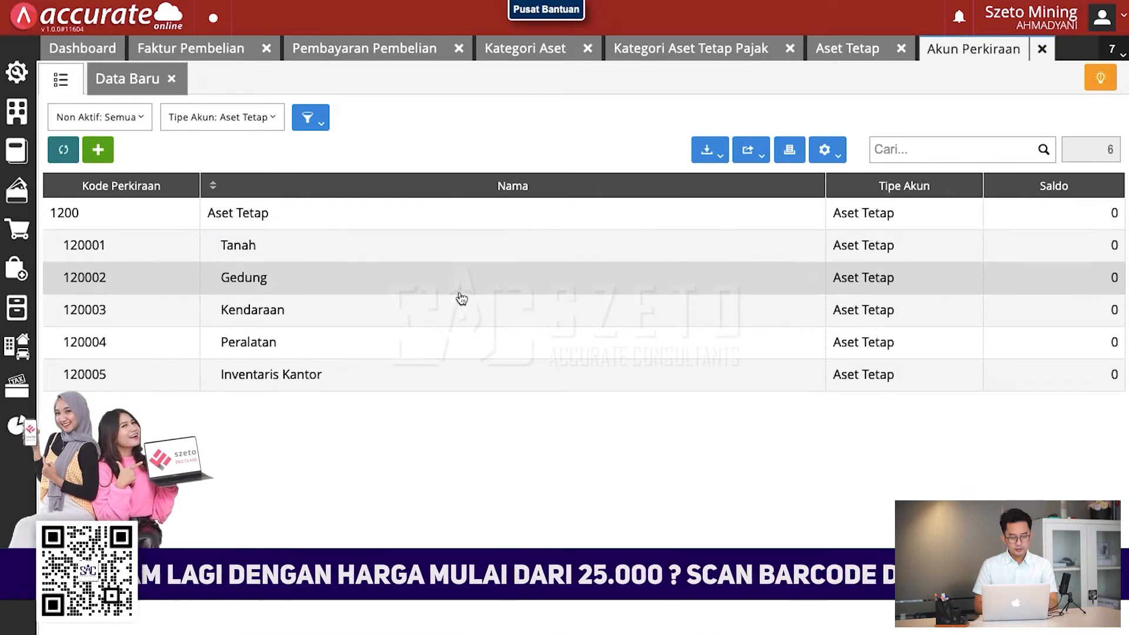
Rename the fixed asset account Gedung as Perizinan and save it.
left_click(466, 290)
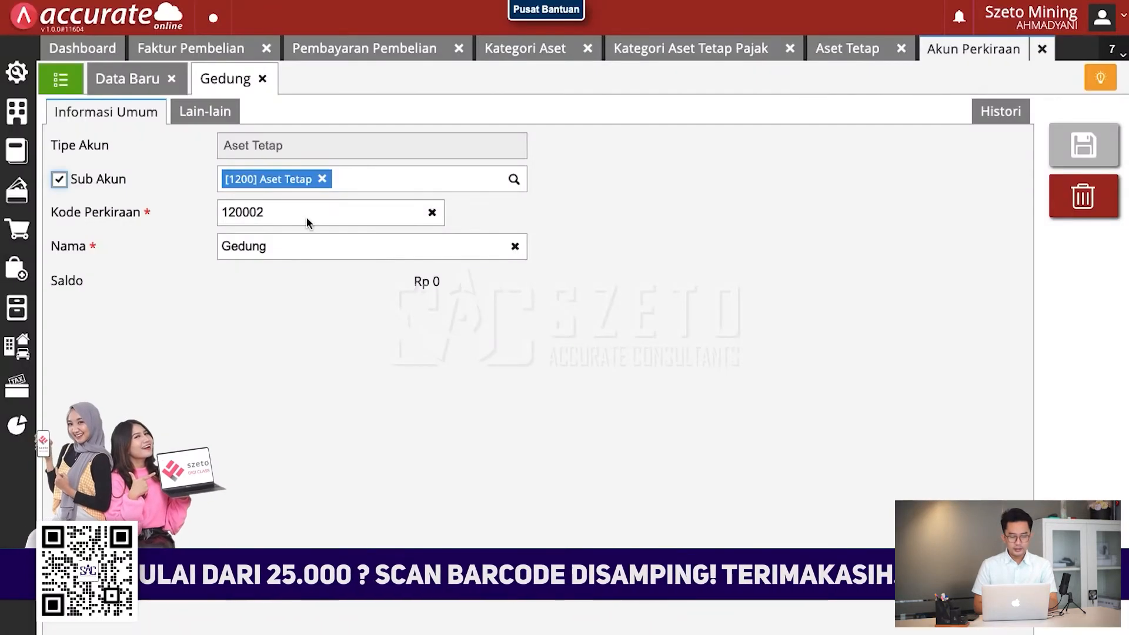
double_click(302, 247)
type("Perizinan")
left_click(780, 331)
left_click(1073, 143)
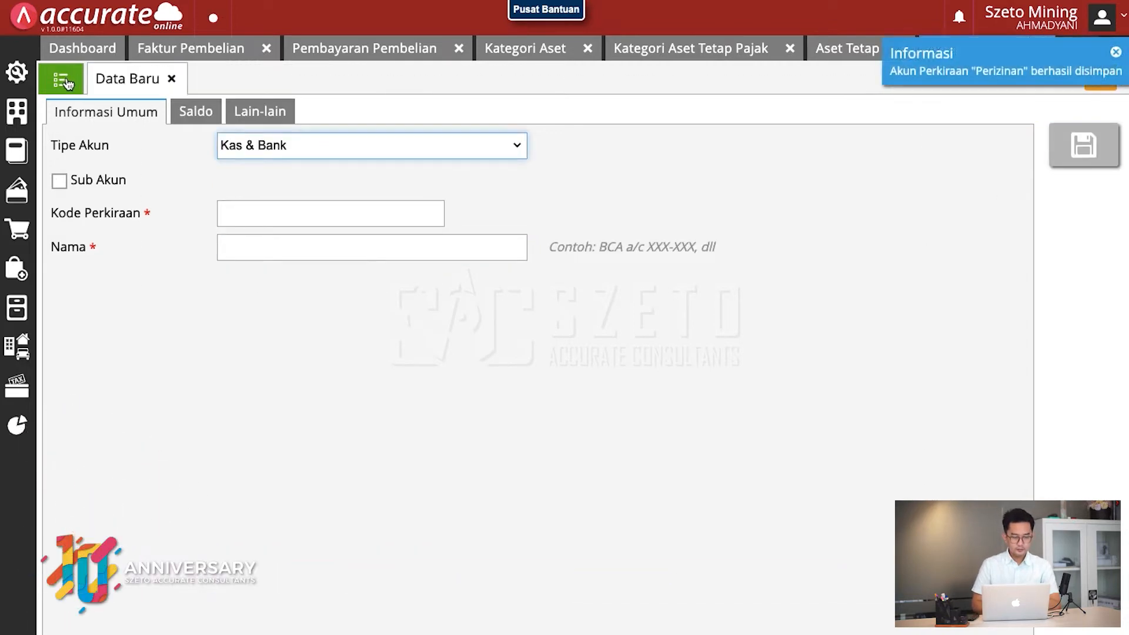
Return to the account list and add Akumulasi Penyusutan to the account type filter.
left_click(66, 82)
left_click(246, 119)
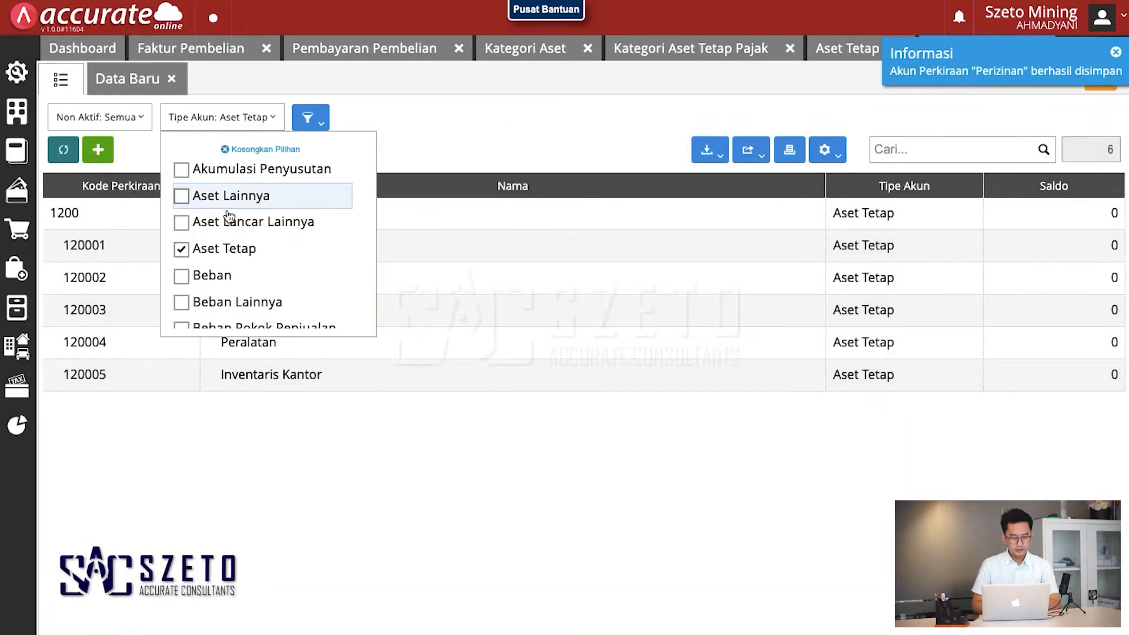
scroll(229, 216, "down", 1)
scroll(214, 254, "up", 2)
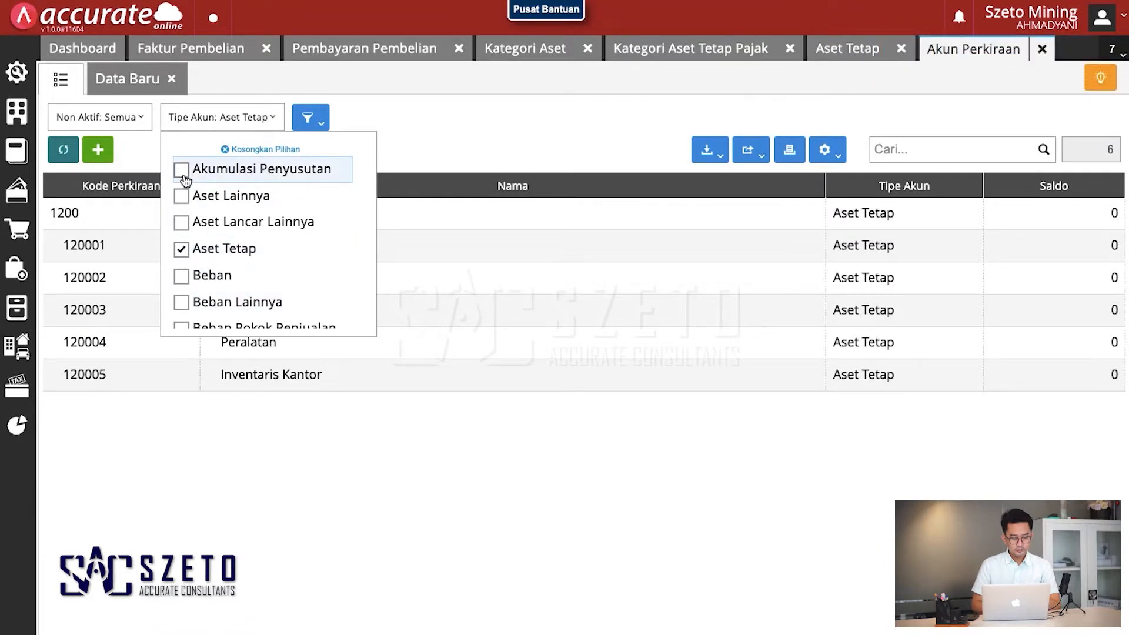
left_click(182, 170)
left_click(495, 152)
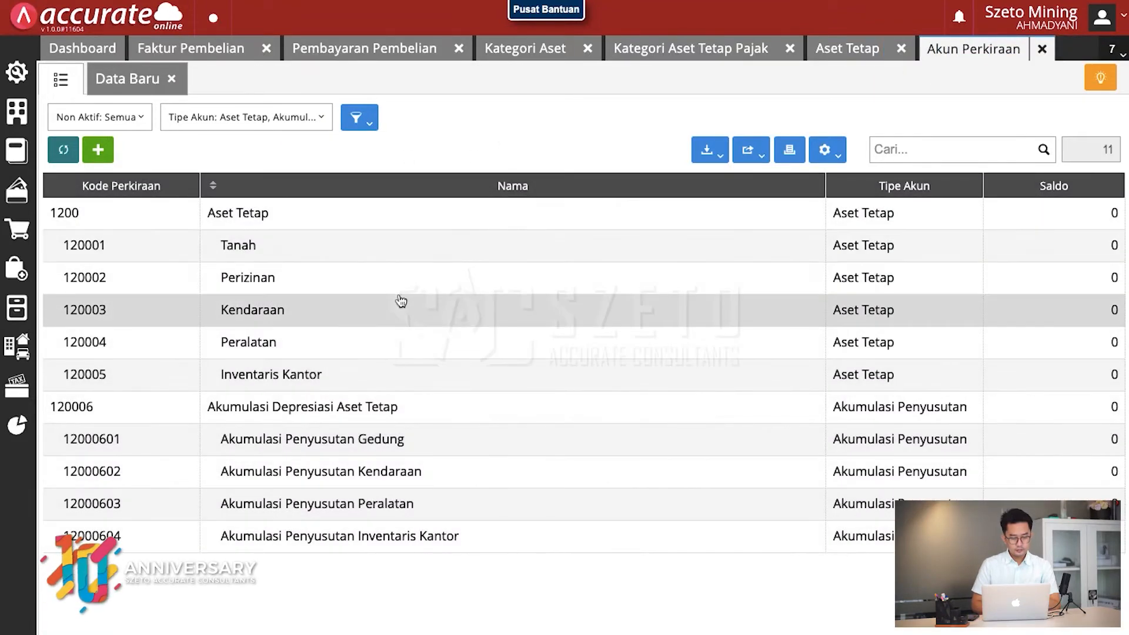
Rename the account Akumulasi Penyusutan Gedung as Akumulasi Penyusutan Perizinan and save it.
left_click(427, 447)
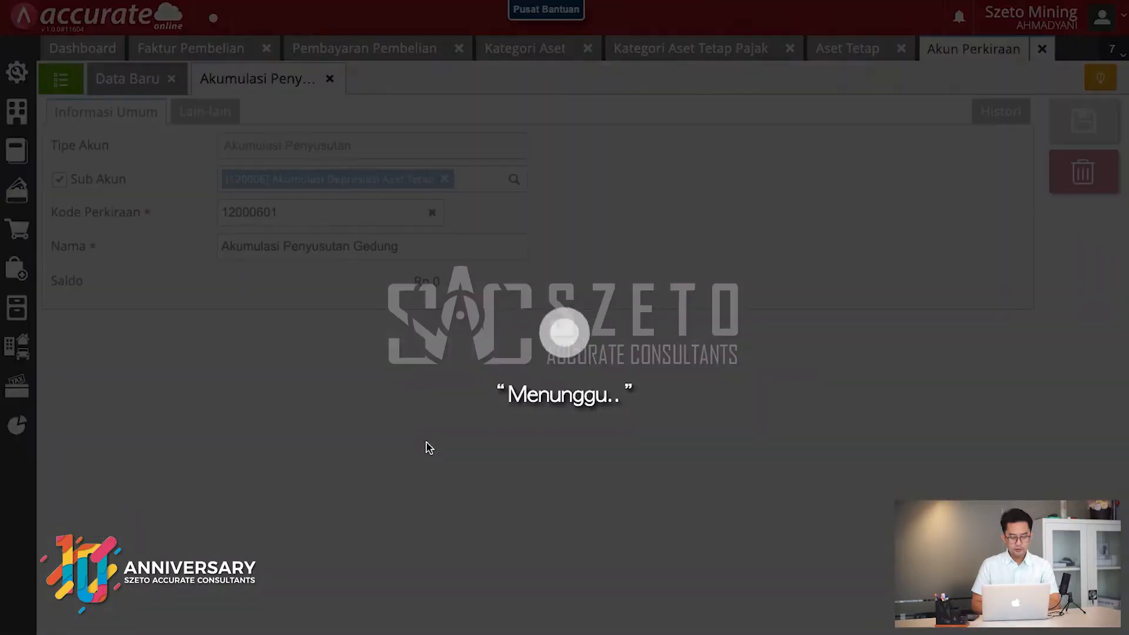
left_click(407, 246)
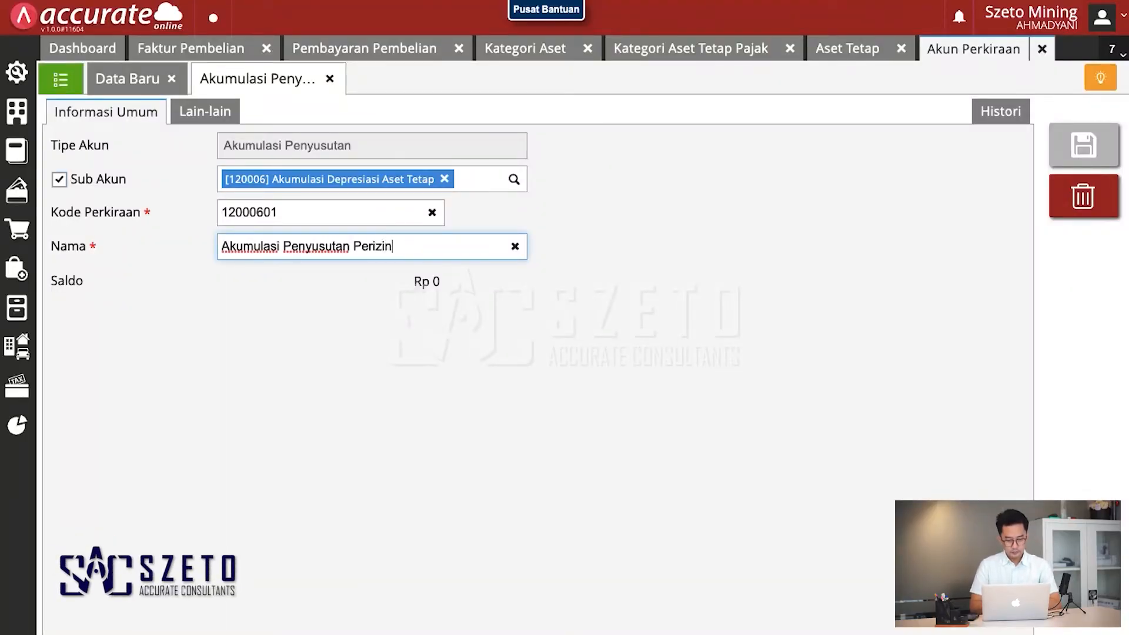
left_click(1076, 144)
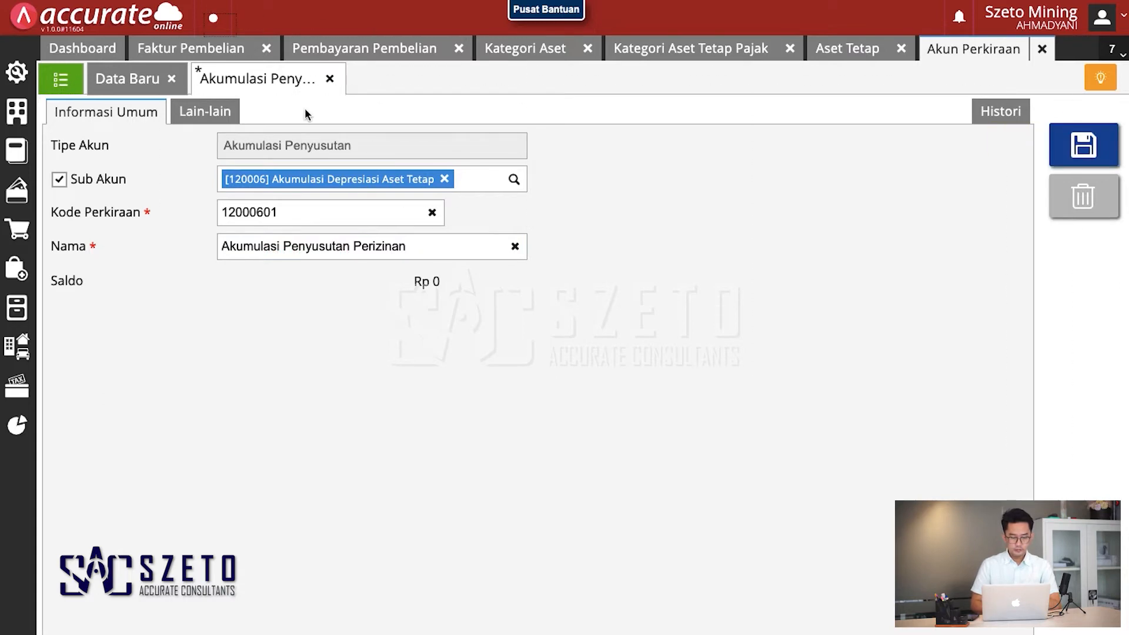
Save the accumulated depreciation account, return to the account list and add Beban to the account type filter.
left_click(60, 79)
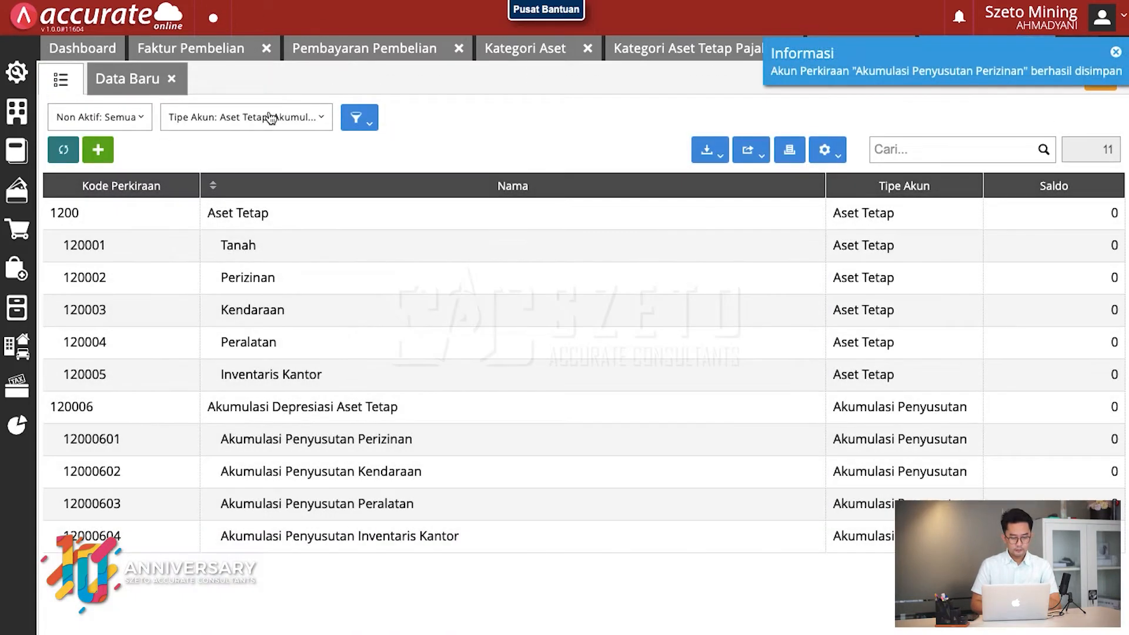
left_click(277, 121)
left_click(181, 276)
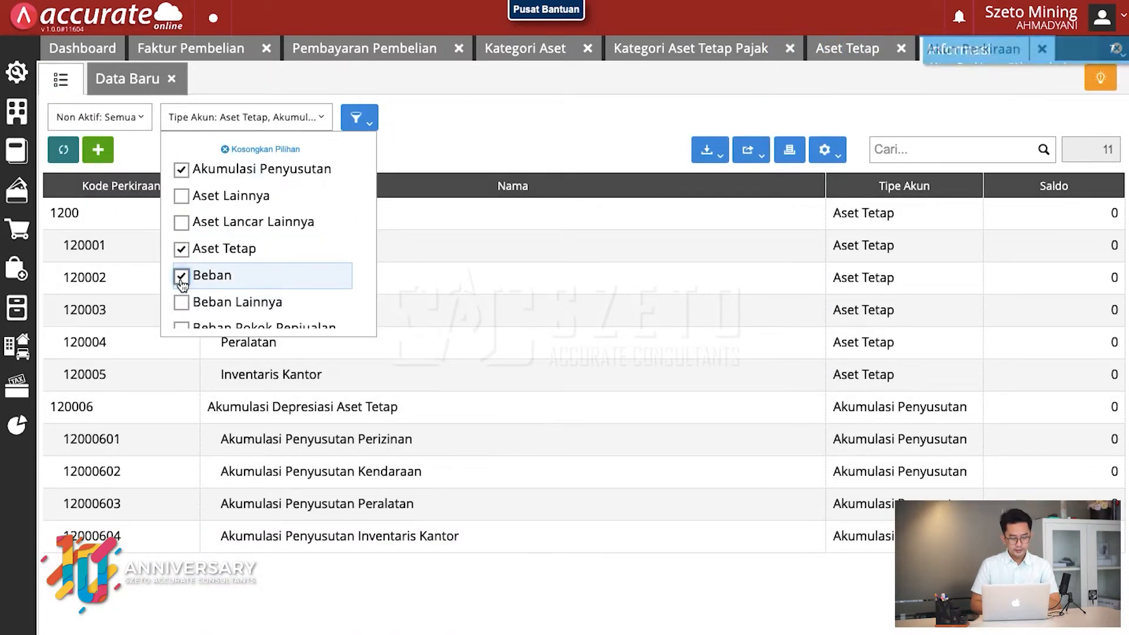
Rename the expense account Beban Penyusutan Gedung as Beban Penyusutan Perizinan and save it.
scroll(357, 435, "down", 3)
scroll(356, 435, "down", 4)
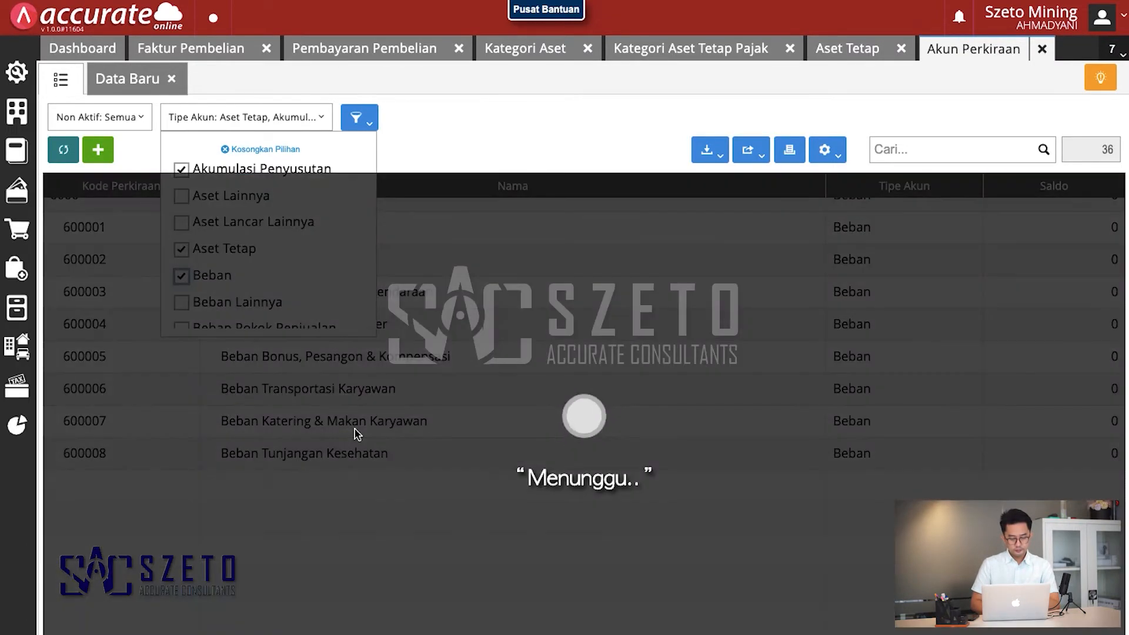
scroll(357, 435, "down", 5)
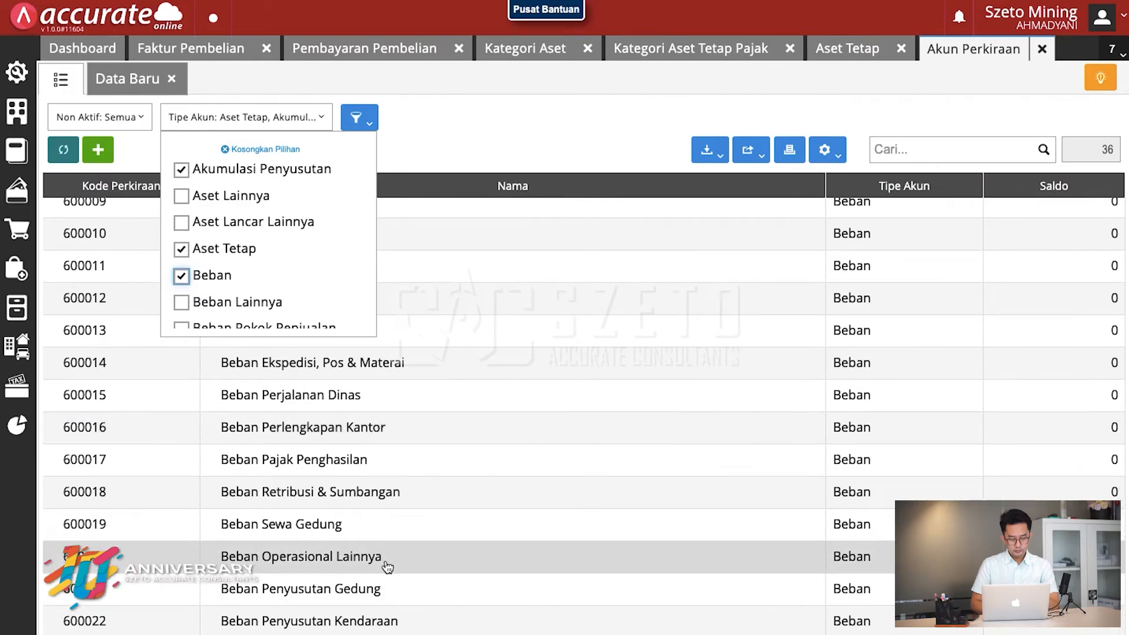
left_click(395, 590)
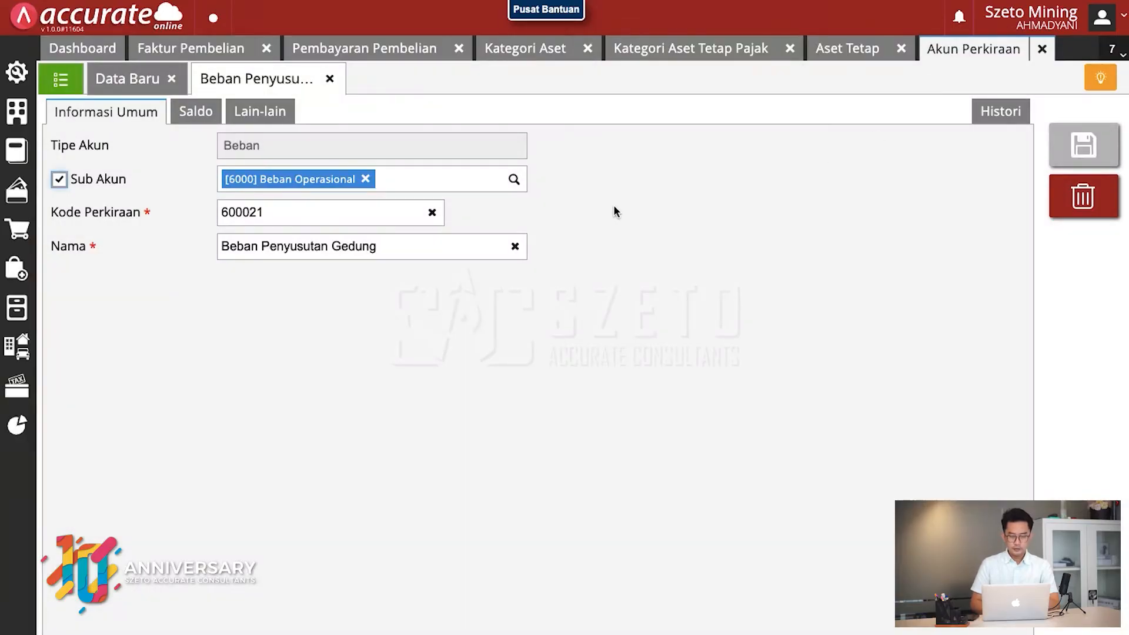
left_click(413, 246)
key("BackSpace")
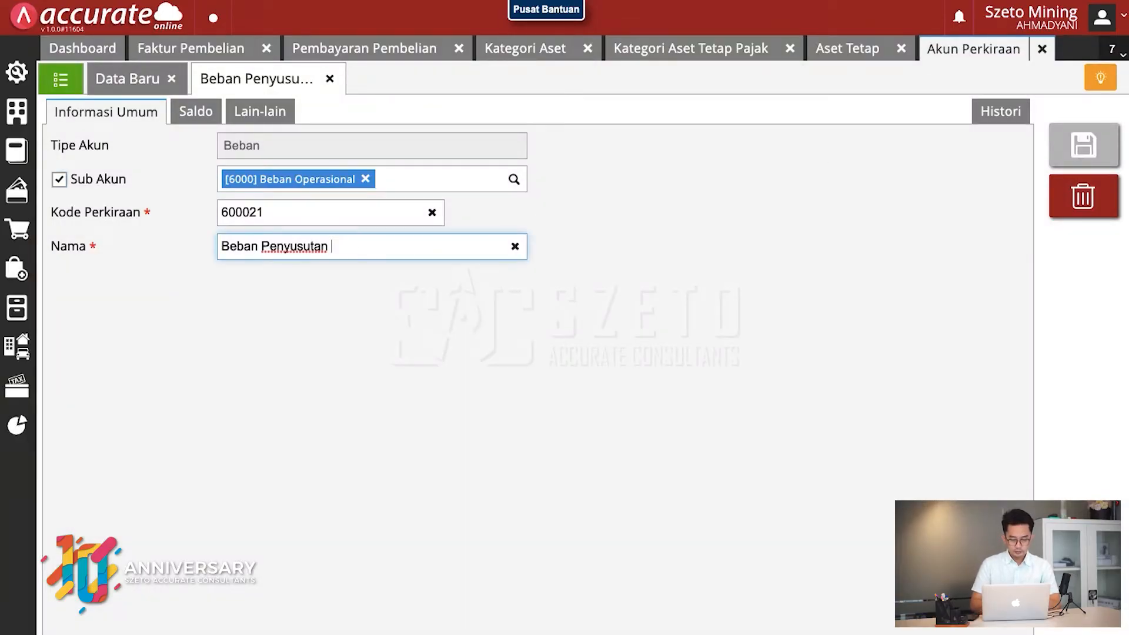
type("Perizinan")
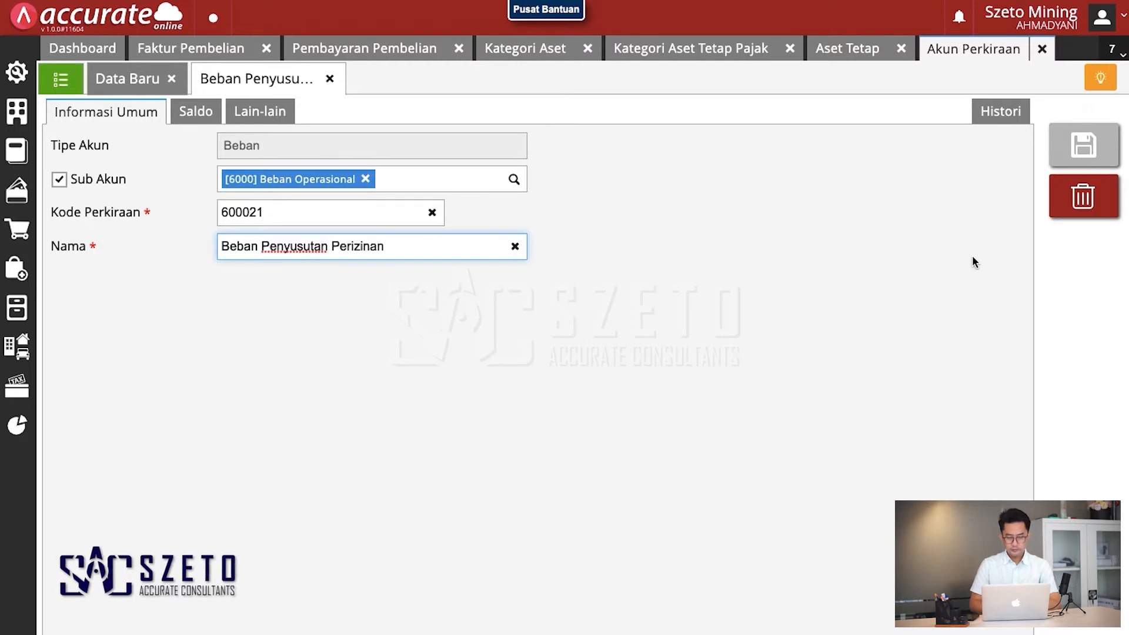
left_click(1079, 147)
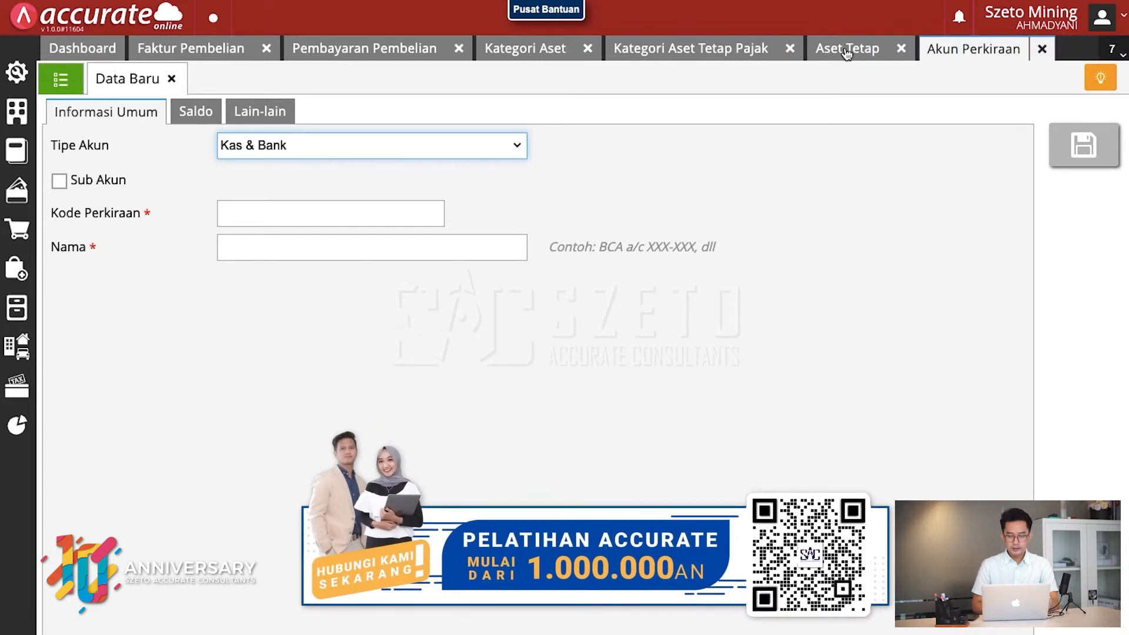
In the Perizinan Tambang fixed asset, set Akun Aset to Perizinan and Akun Beban Penyusutan to Beban Penyusutan Perizinan.
left_click(847, 52)
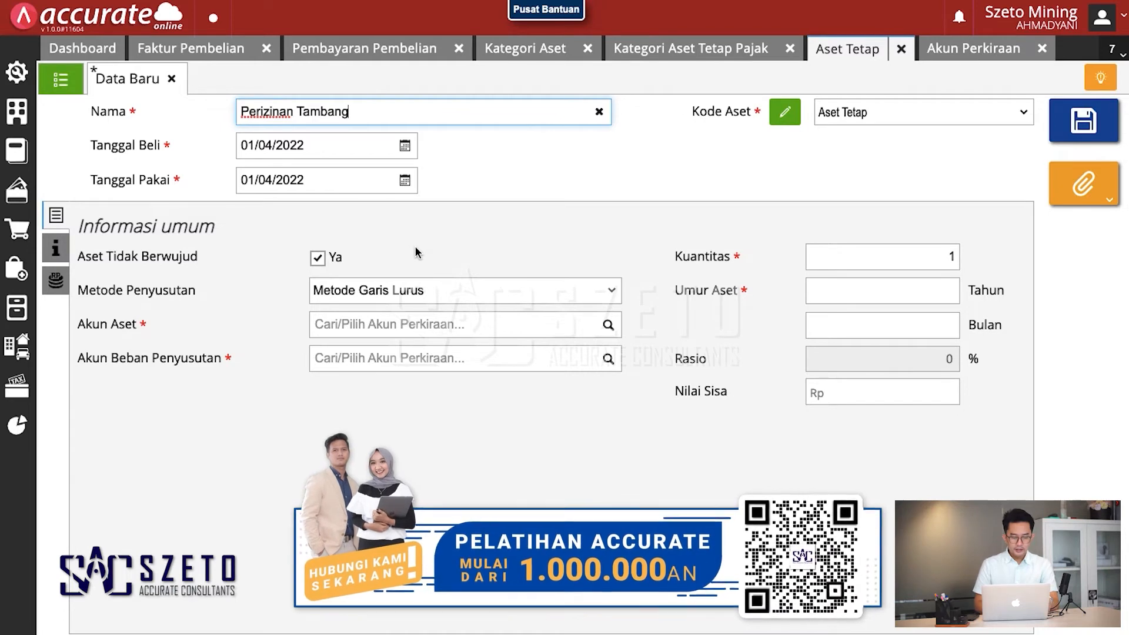
left_click(609, 327)
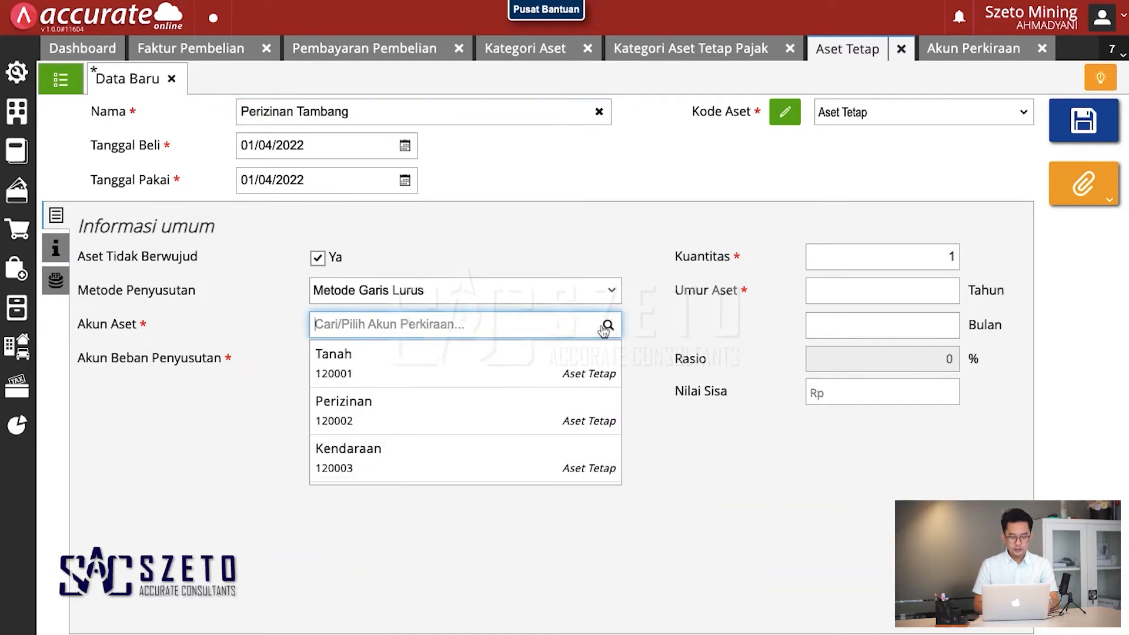
left_click(487, 416)
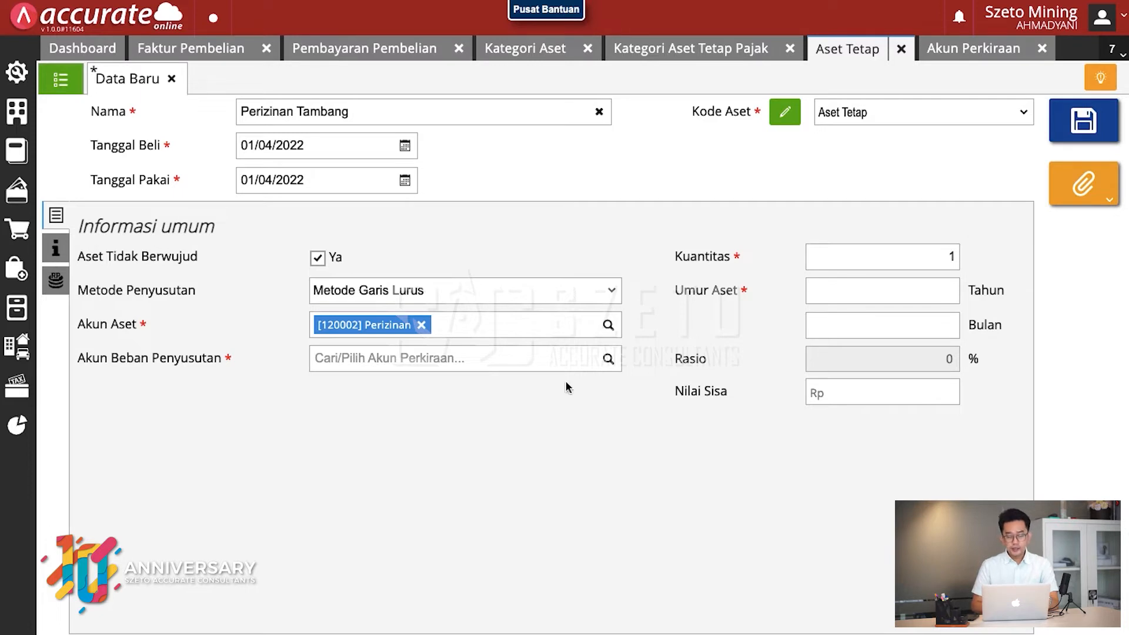
left_click(609, 361)
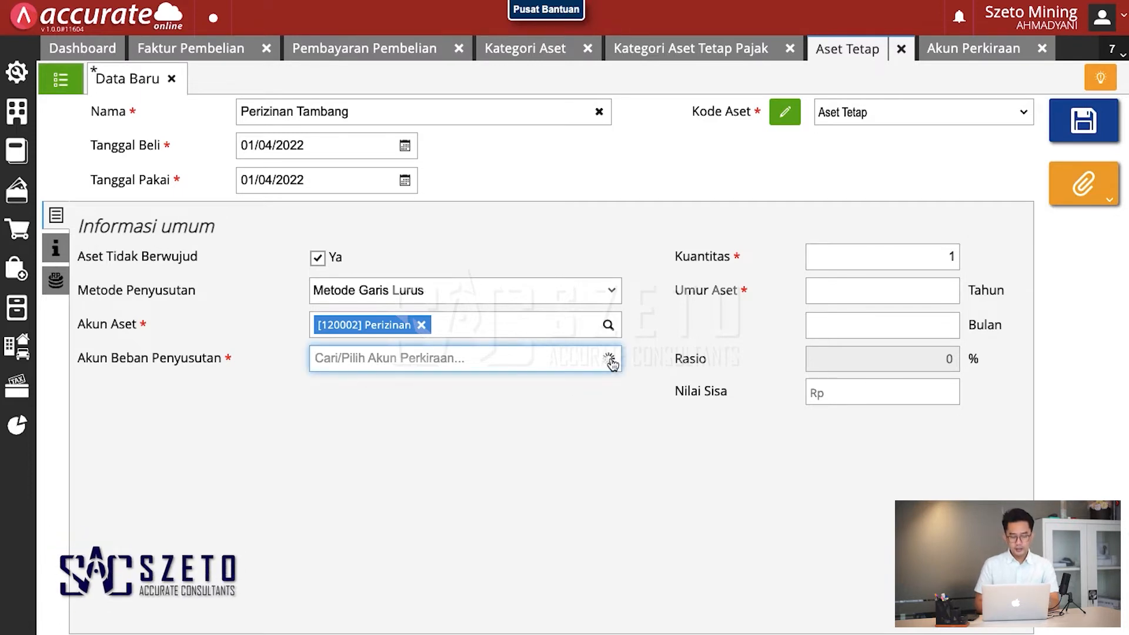
type("periz")
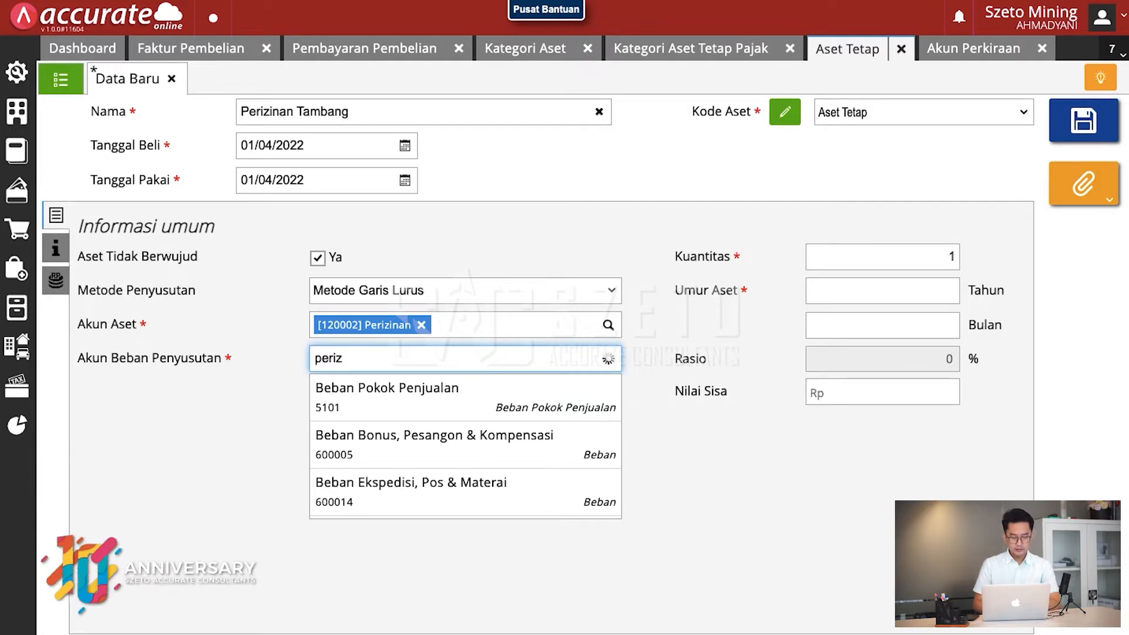
left_click(501, 411)
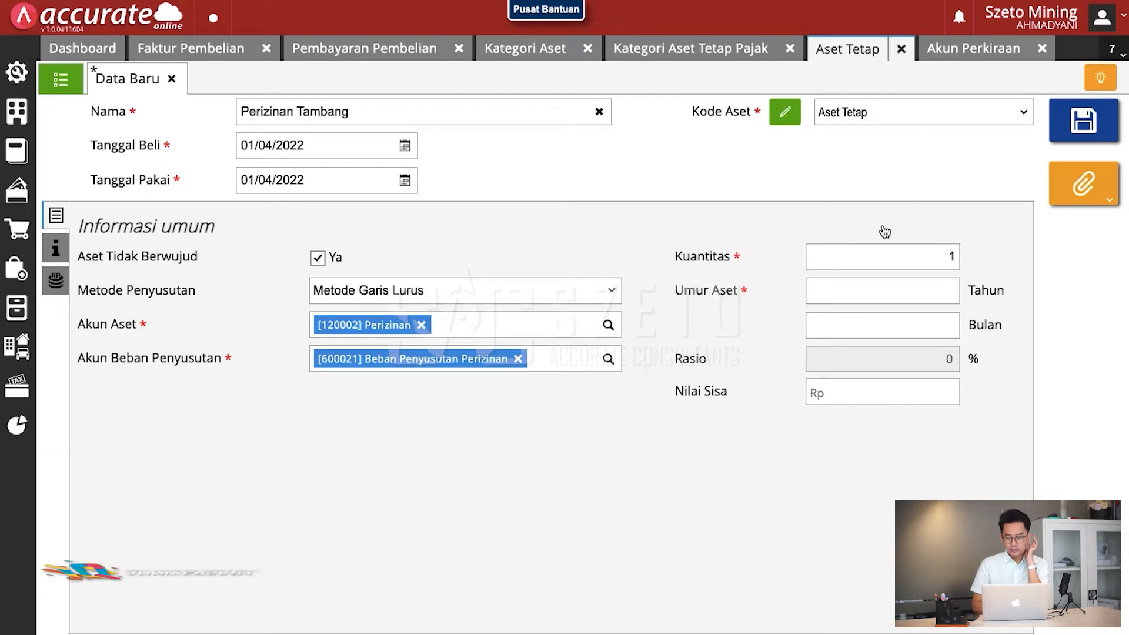
Set the useful life of the Perizinan Tambang asset to 8 years.
left_click(900, 289)
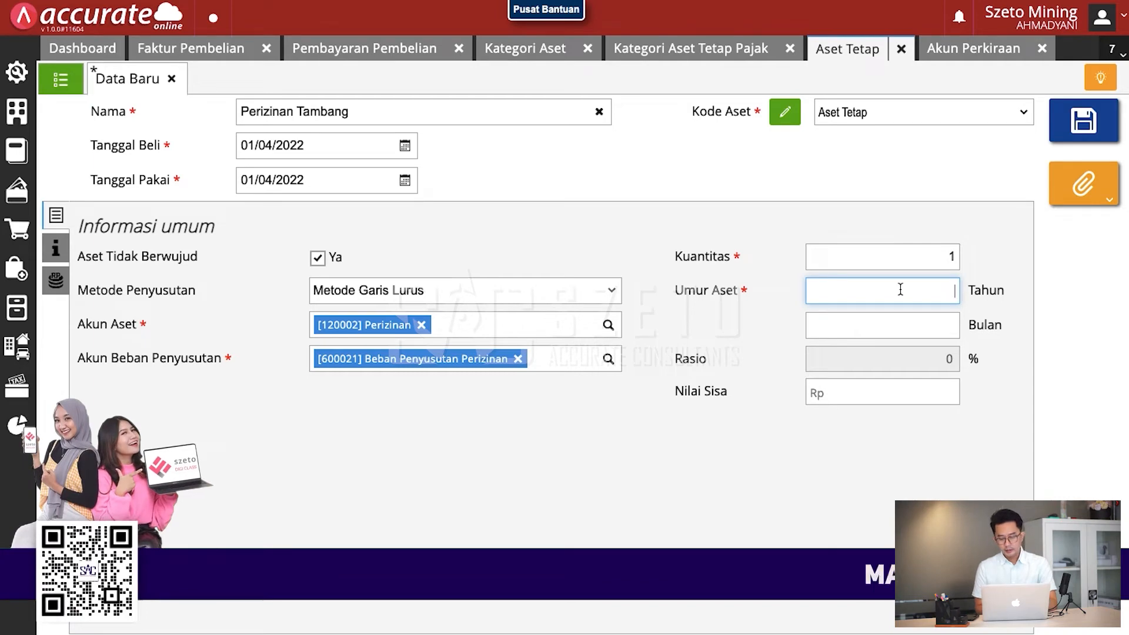
type("8")
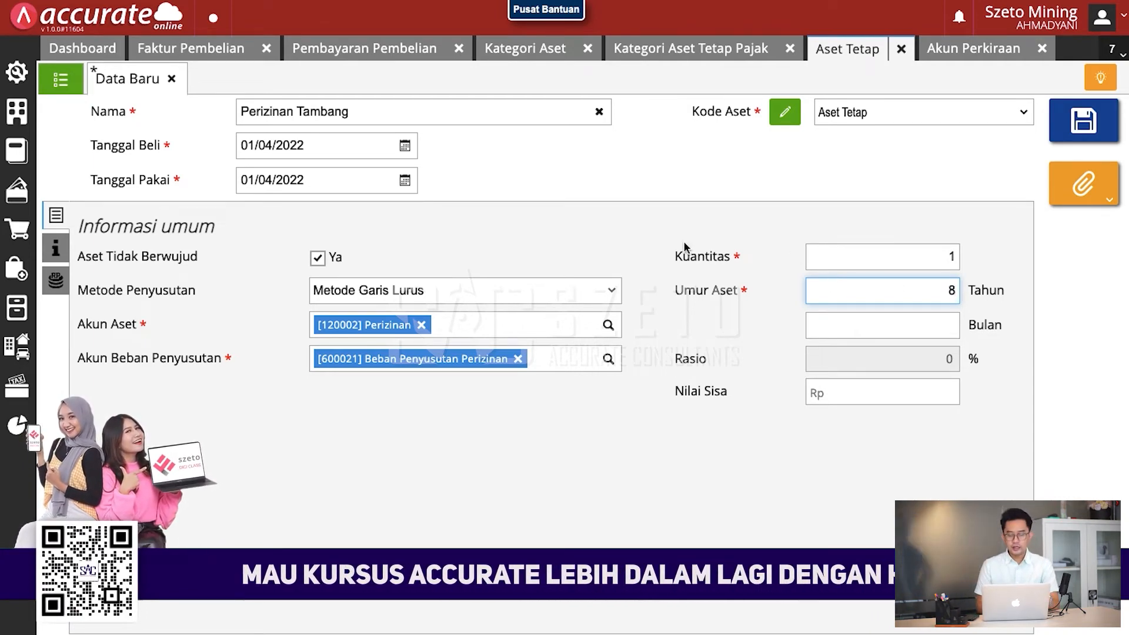
left_click(610, 250)
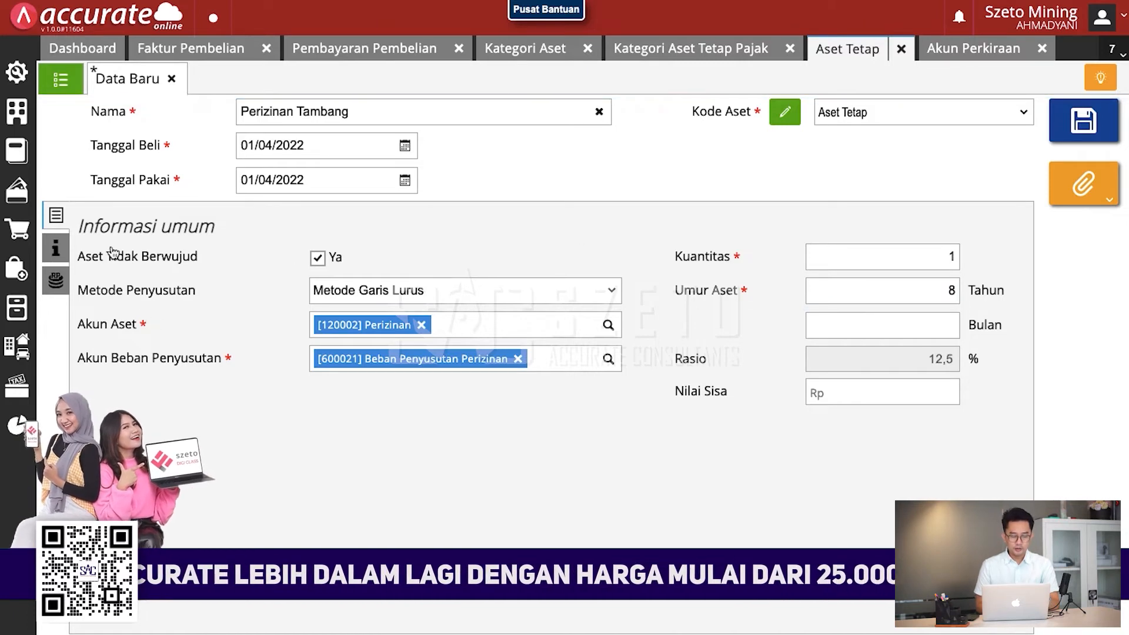
Assign the asset to the category Perizinan and mark it as a tax asset with tax category Gol 2 [Garis Lurus].
left_click(57, 258)
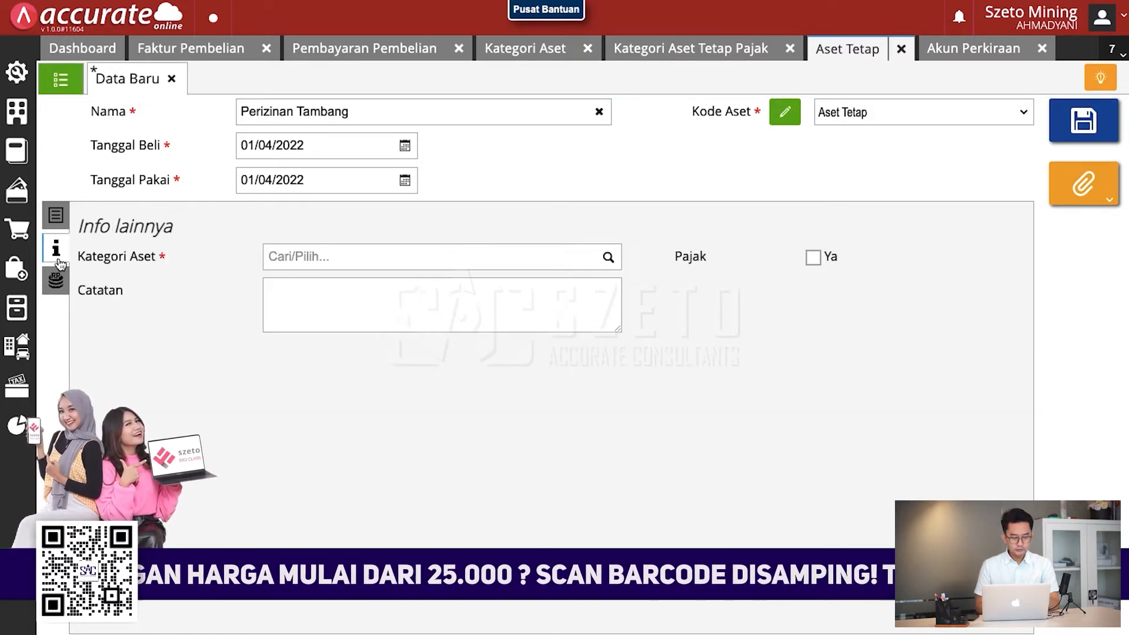
left_click(608, 256)
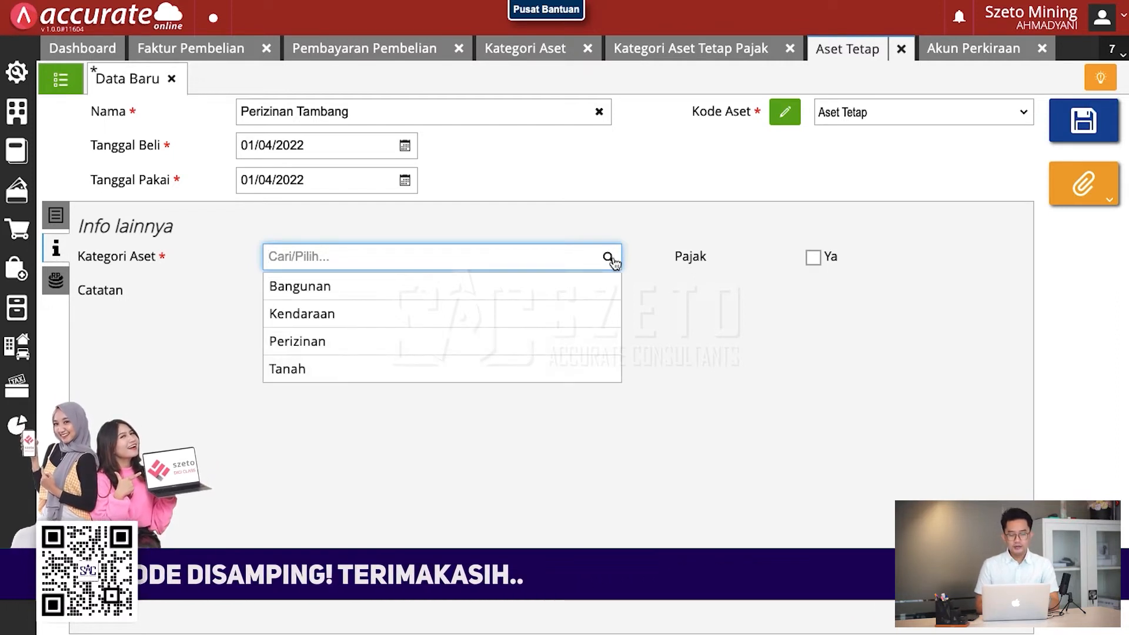
left_click(485, 341)
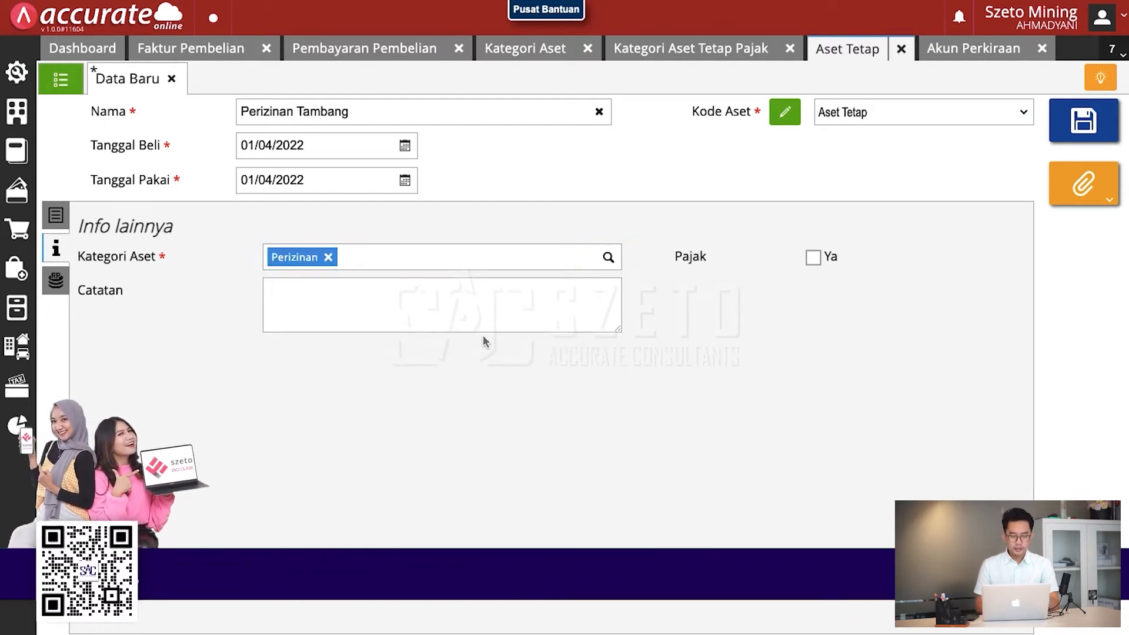
left_click(812, 262)
left_click(1011, 283)
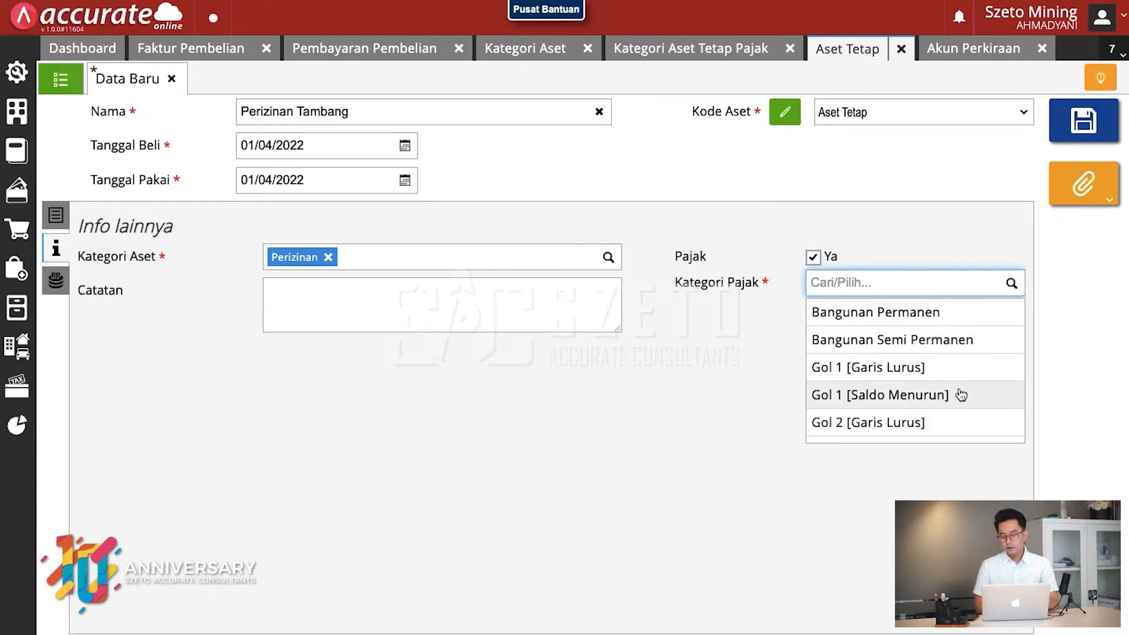
scroll(962, 398, "down", 1)
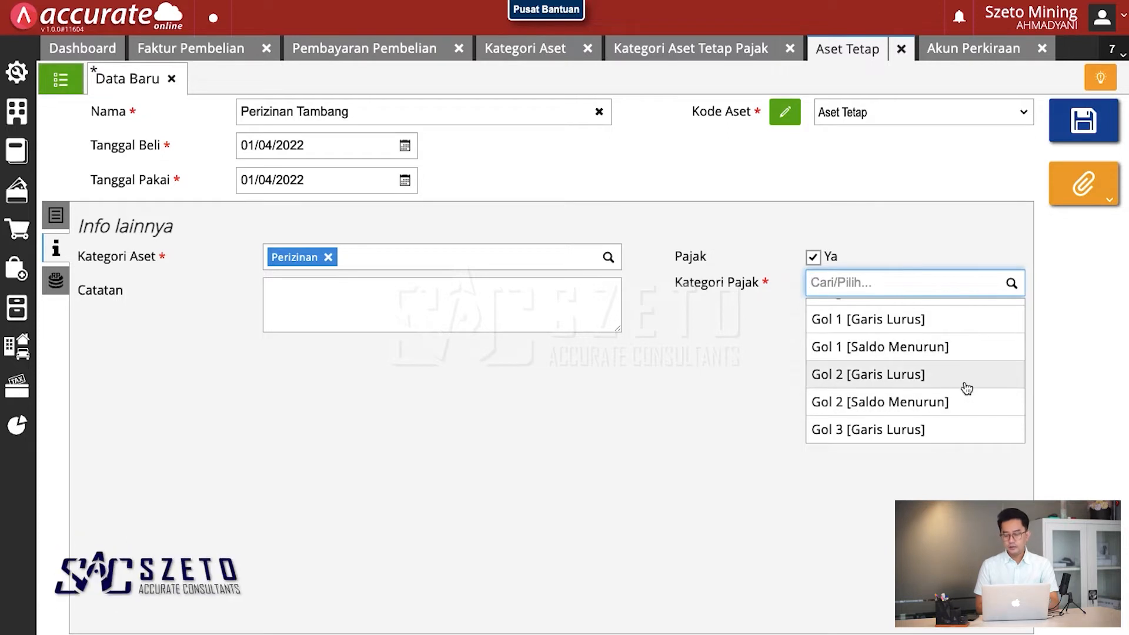
left_click(965, 388)
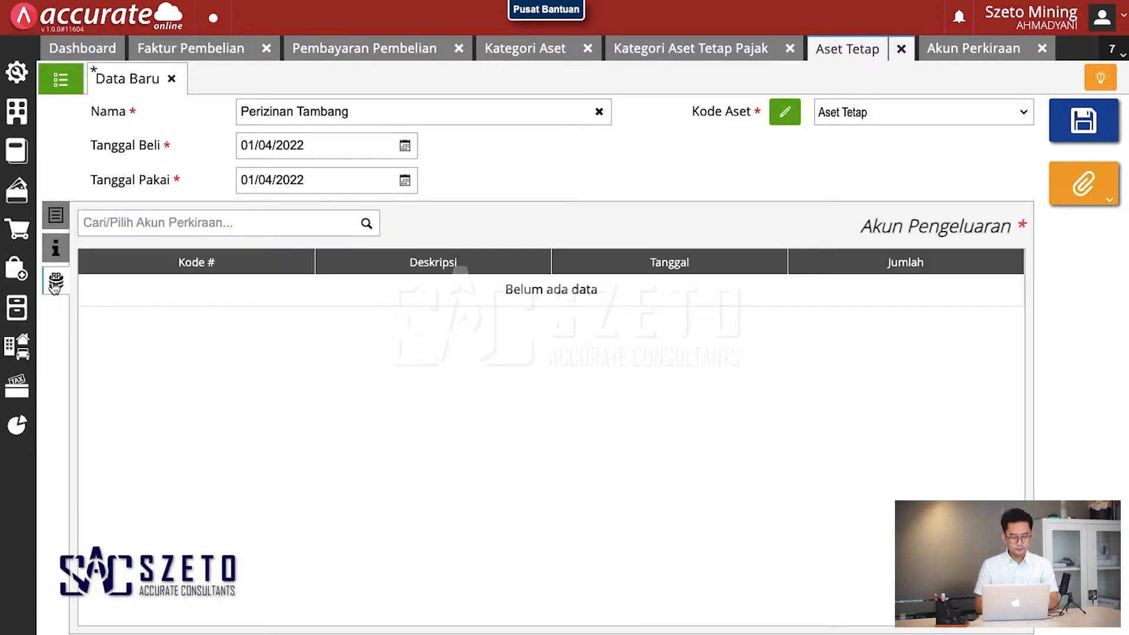
Open the asset's Akun Pengeluaran section and search the accounts for "ass".
left_click(56, 281)
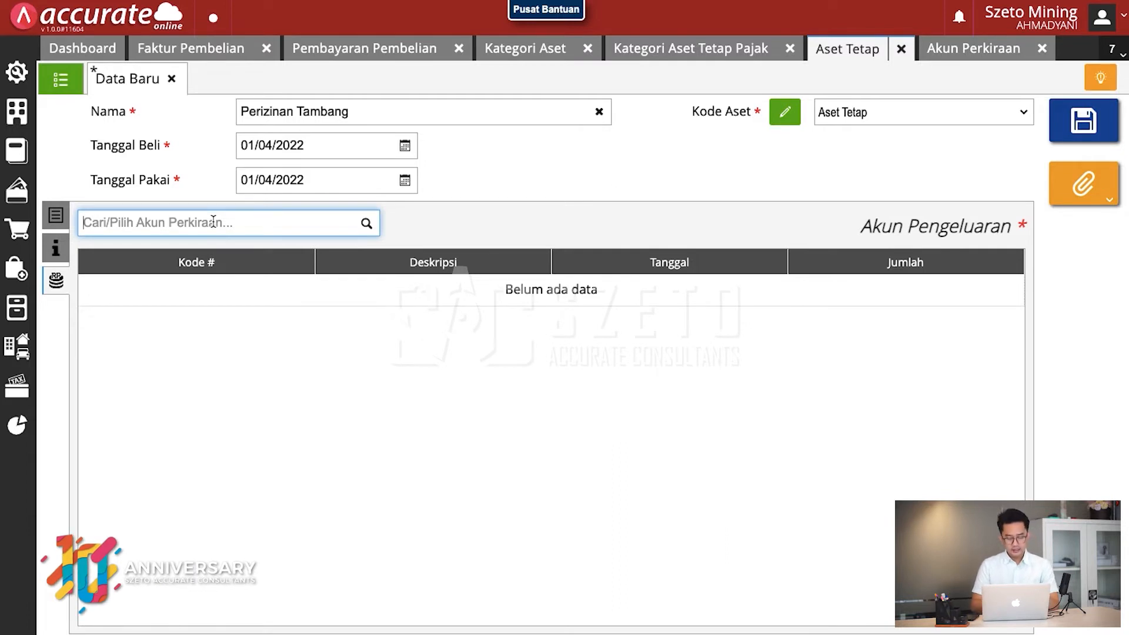
type("ass")
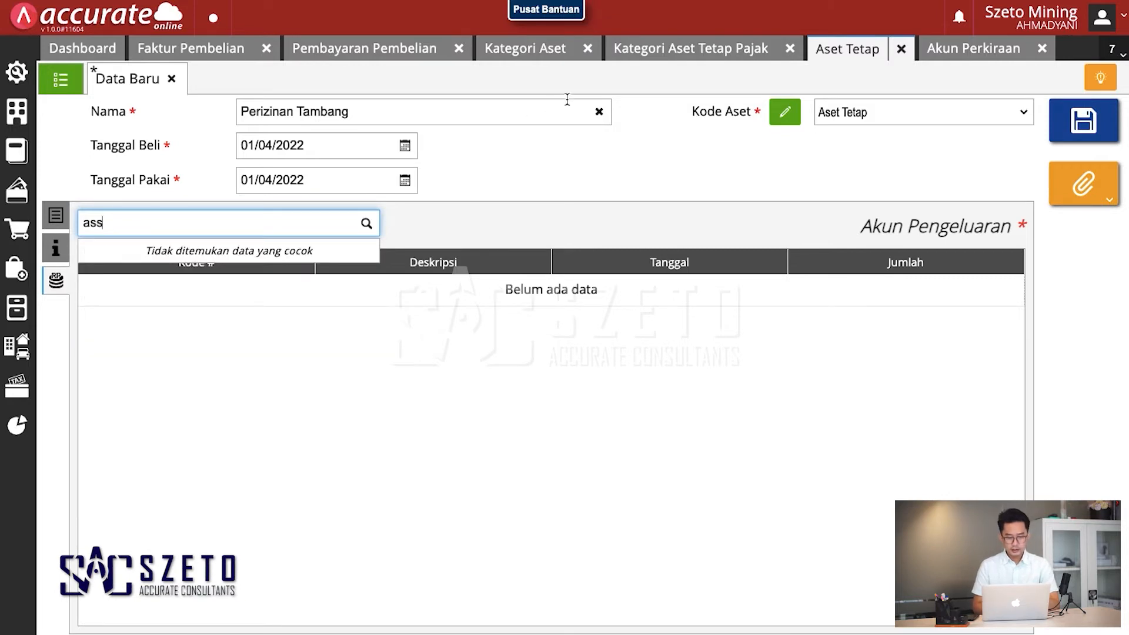
Examine the journal details of the Perizinan Tambang purchase invoice to identify the account it was posted to.
left_click(209, 53)
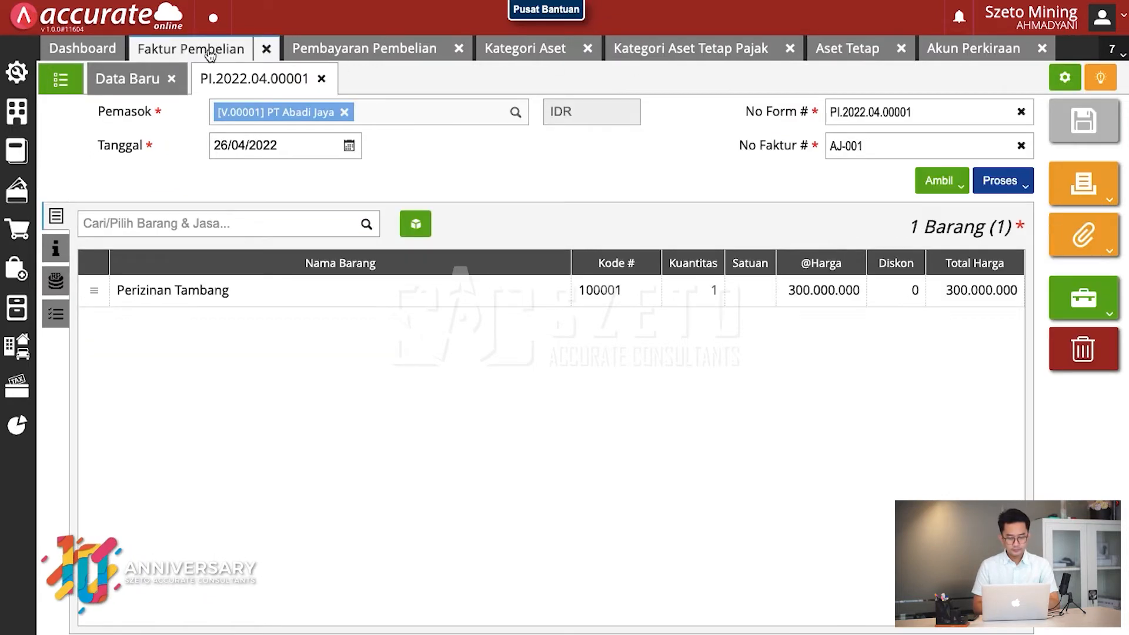
left_click(1097, 304)
left_click(1007, 456)
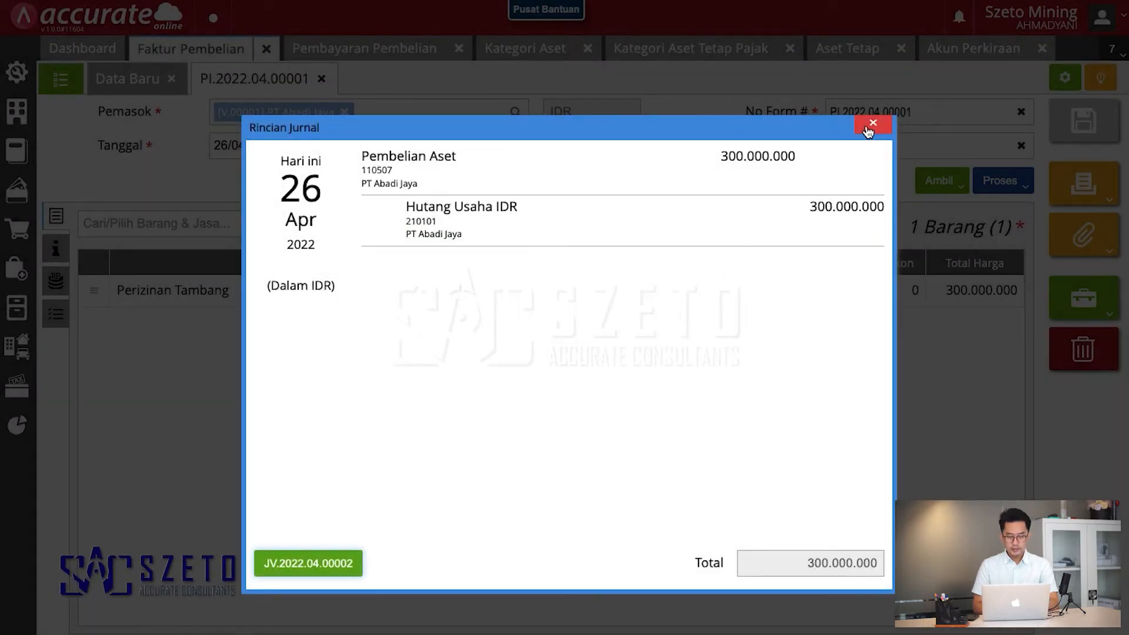
left_click(873, 124)
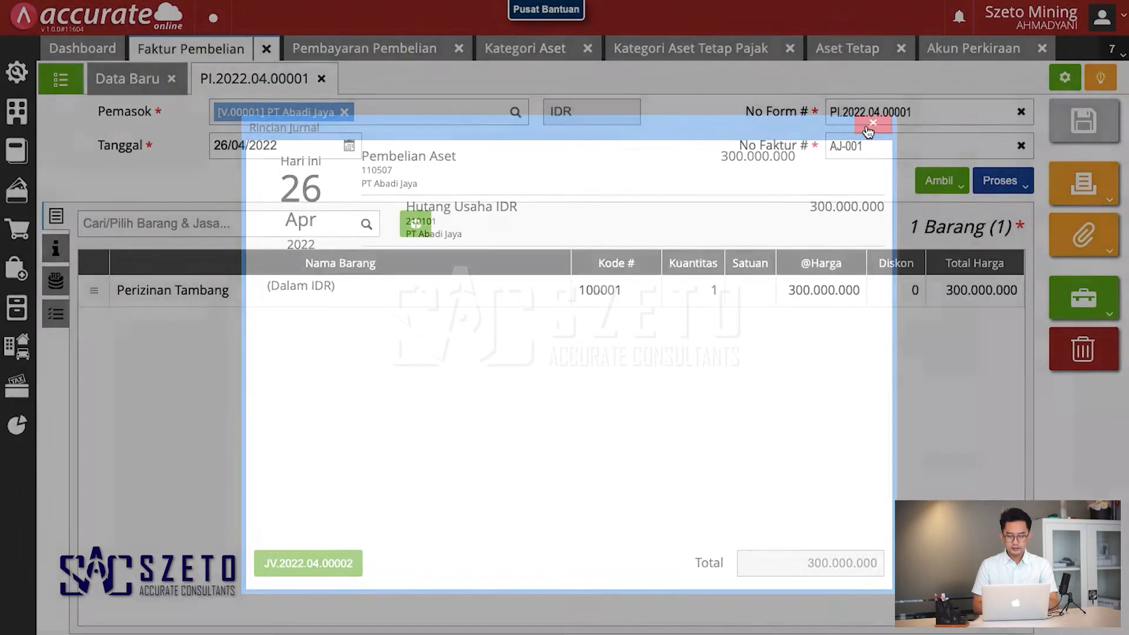
left_click(961, 52)
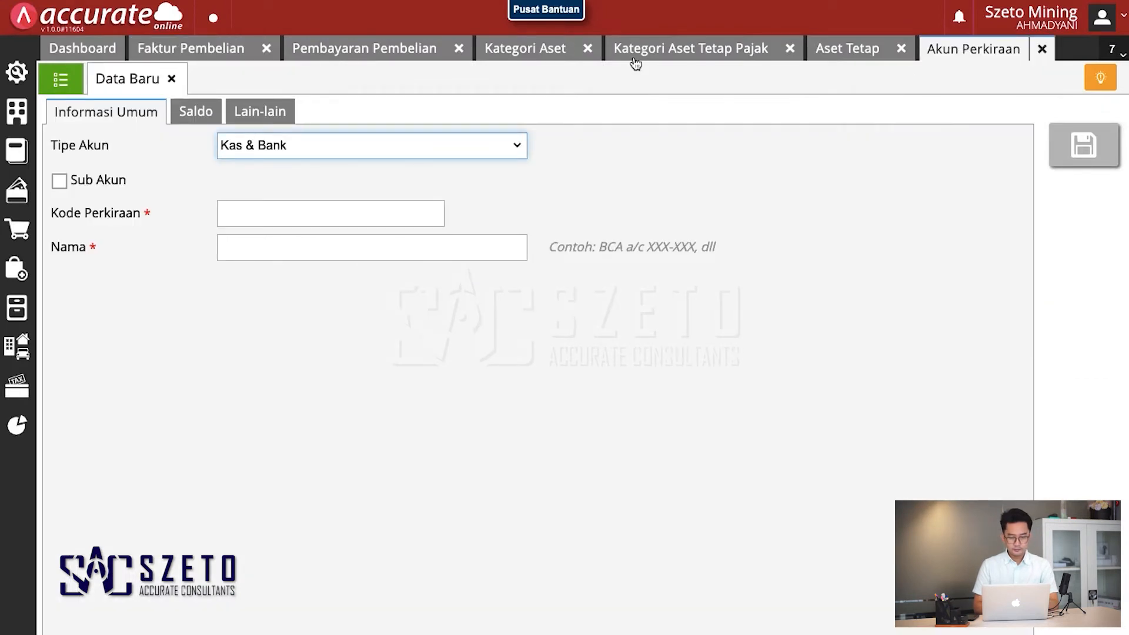
Add an expenditure of Rp 300.000.000 from the account Pembelian Aset to the Perizinan Tambang fixed asset.
left_click(847, 53)
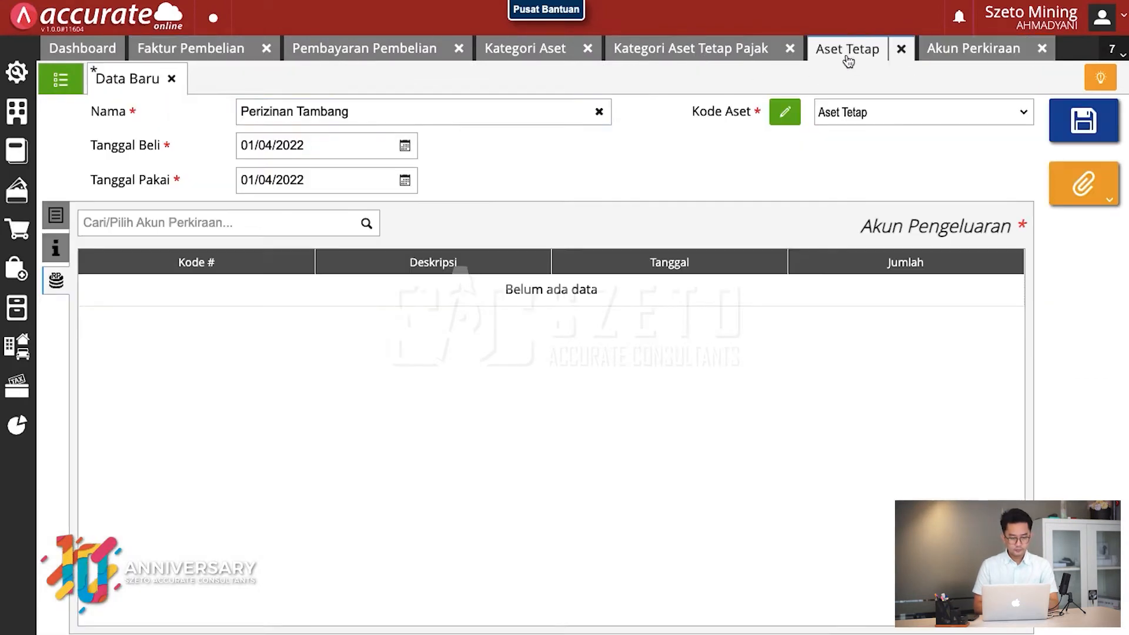
left_click(247, 225)
type("aset")
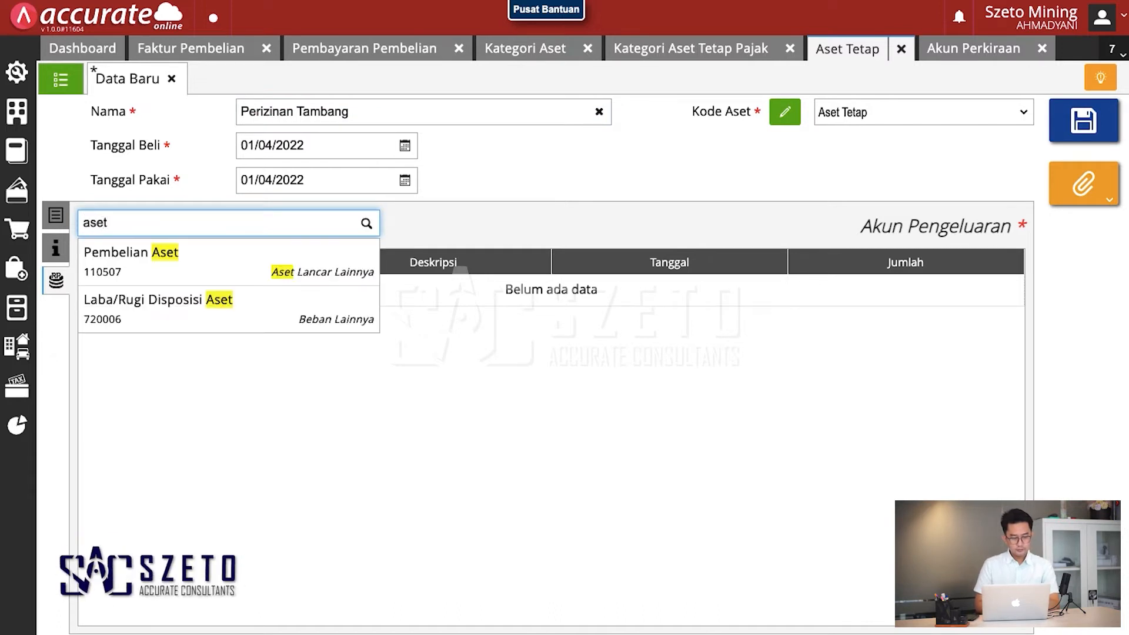
left_click(226, 280)
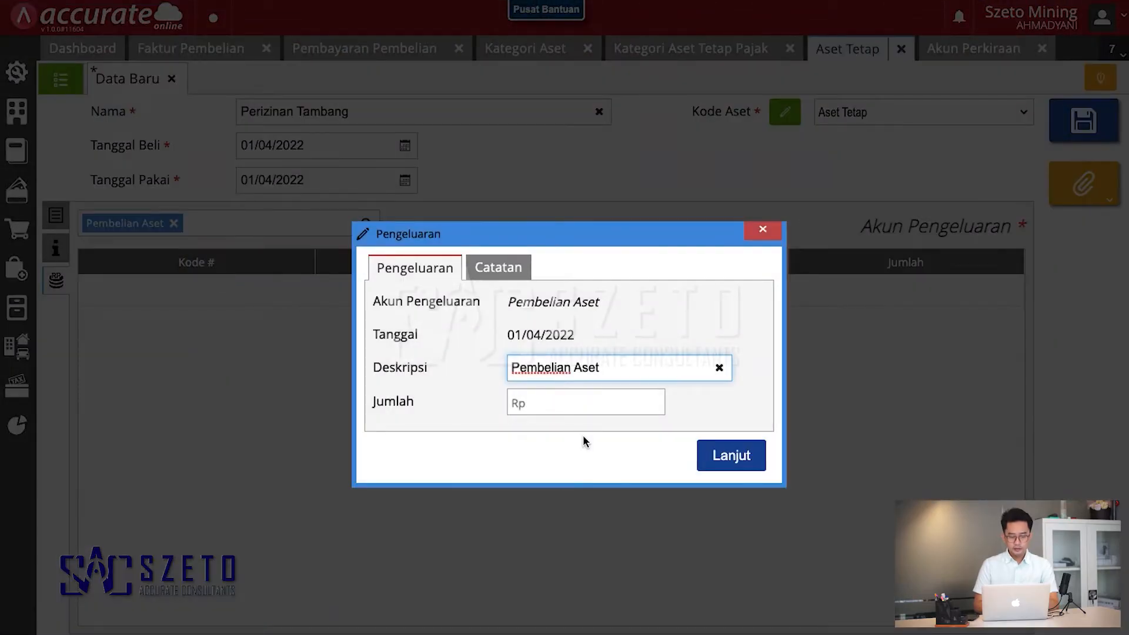
left_click(576, 401)
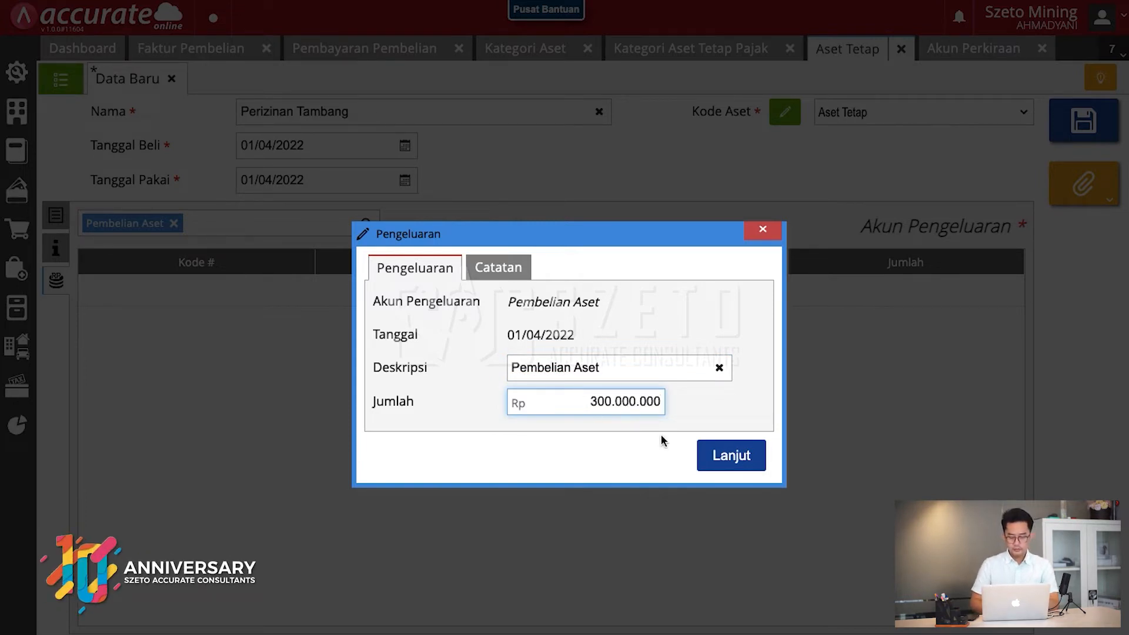
left_click(712, 462)
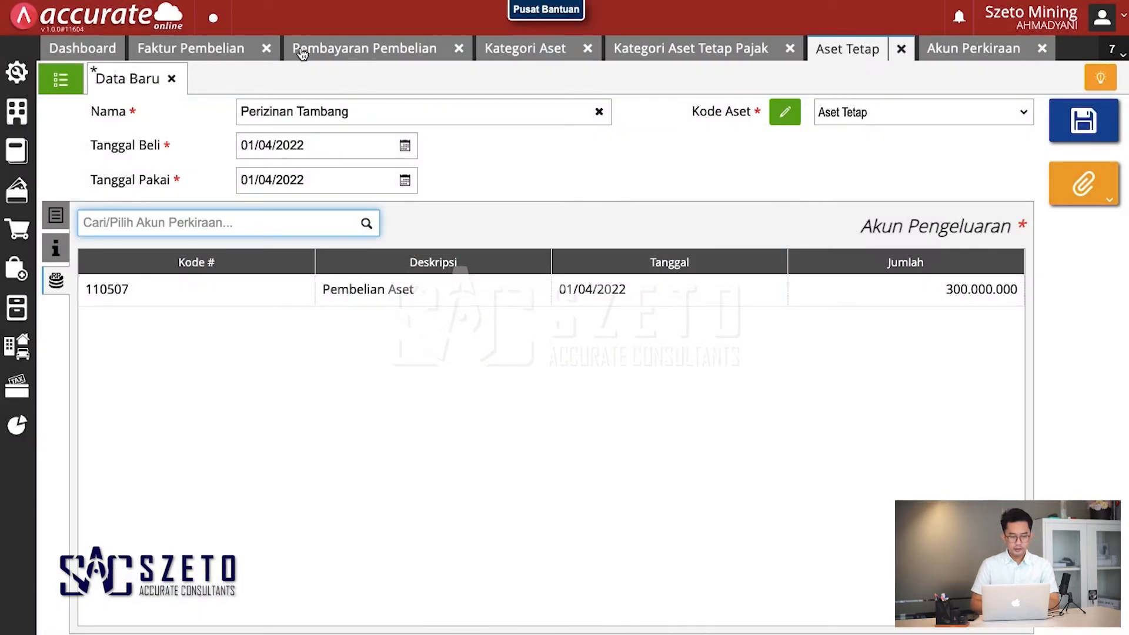
Return to the Perizinan Tambang fixed asset form and save the asset.
left_click(220, 59)
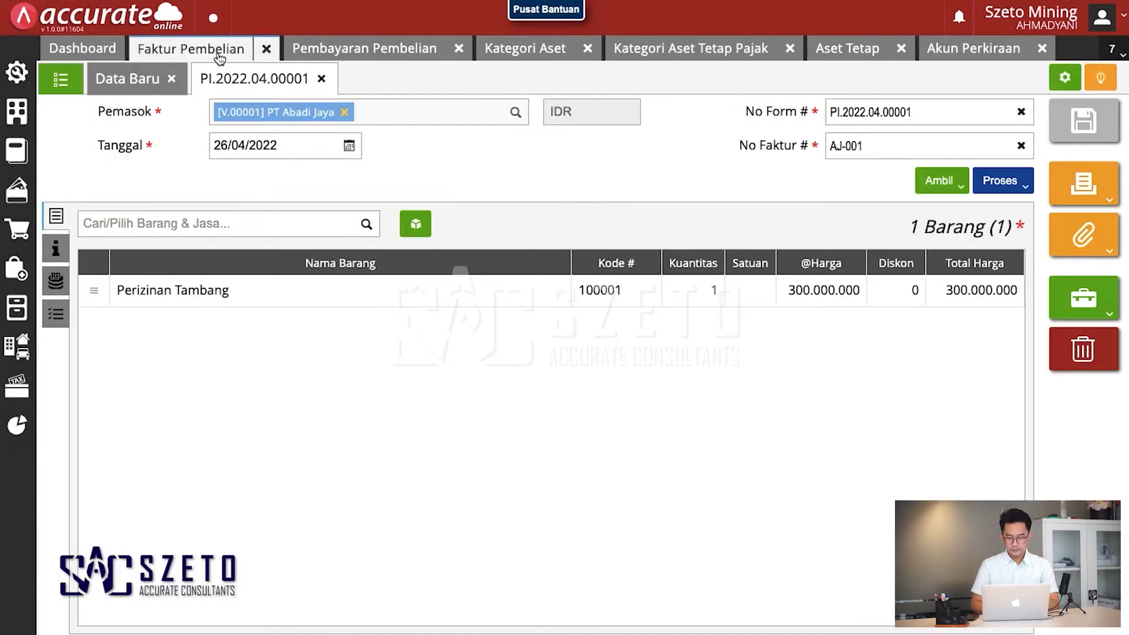
left_click(951, 61)
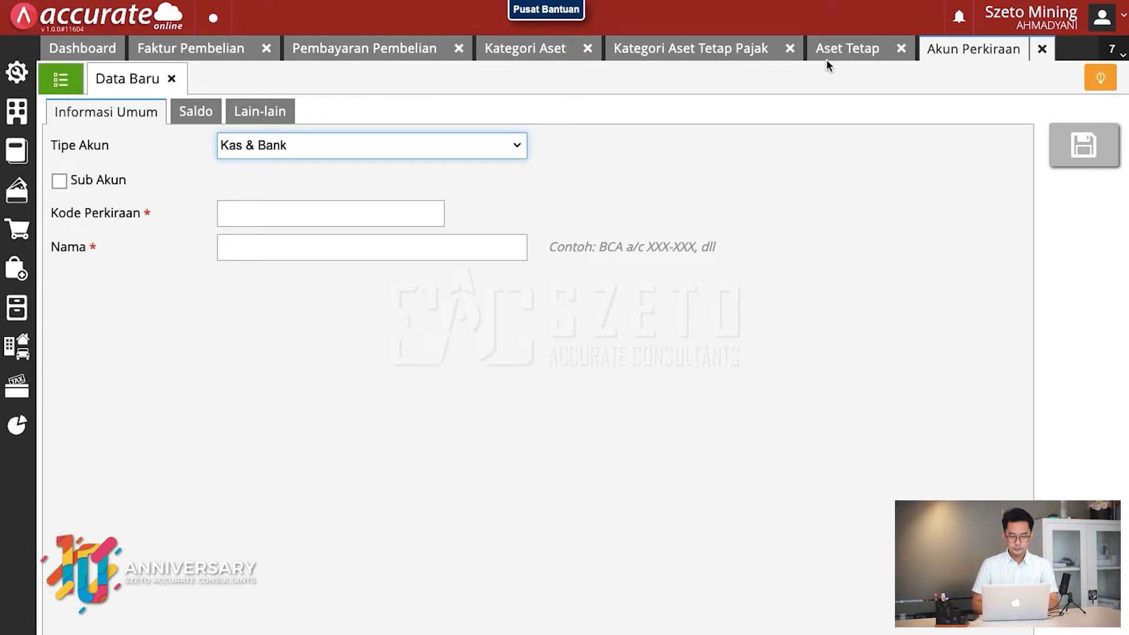
left_click(827, 59)
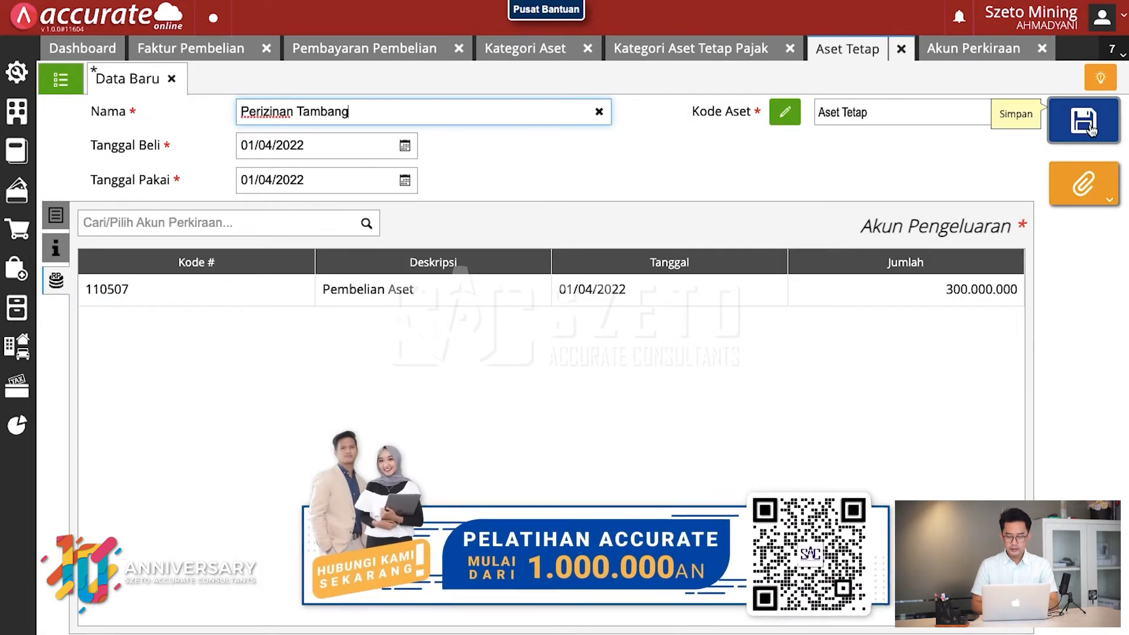
left_click(1090, 128)
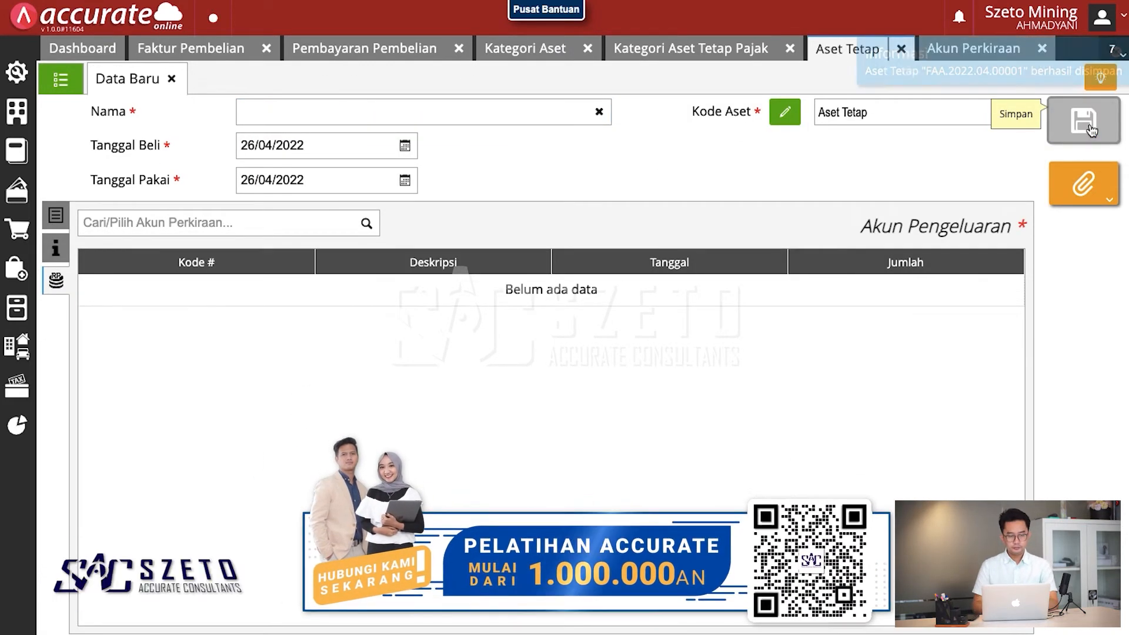
Check the fixed asset list, then close the Aset Tetap, Akun Perkiraan, Kategori Aset Tetap Pajak and Kategori Aset pages.
left_click(74, 91)
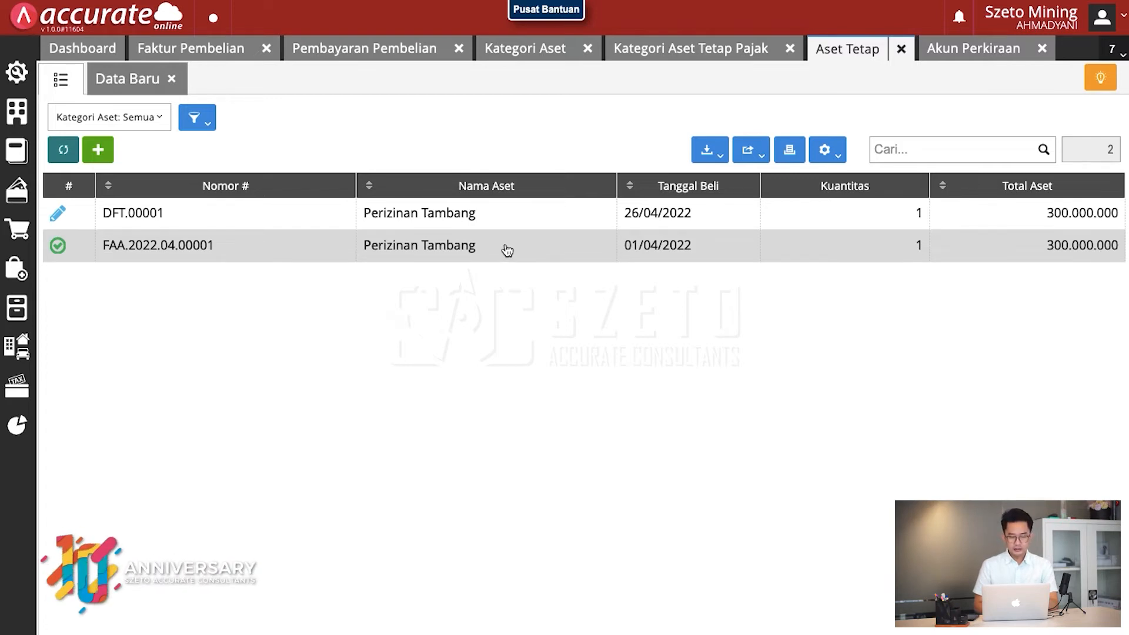
left_click(171, 79)
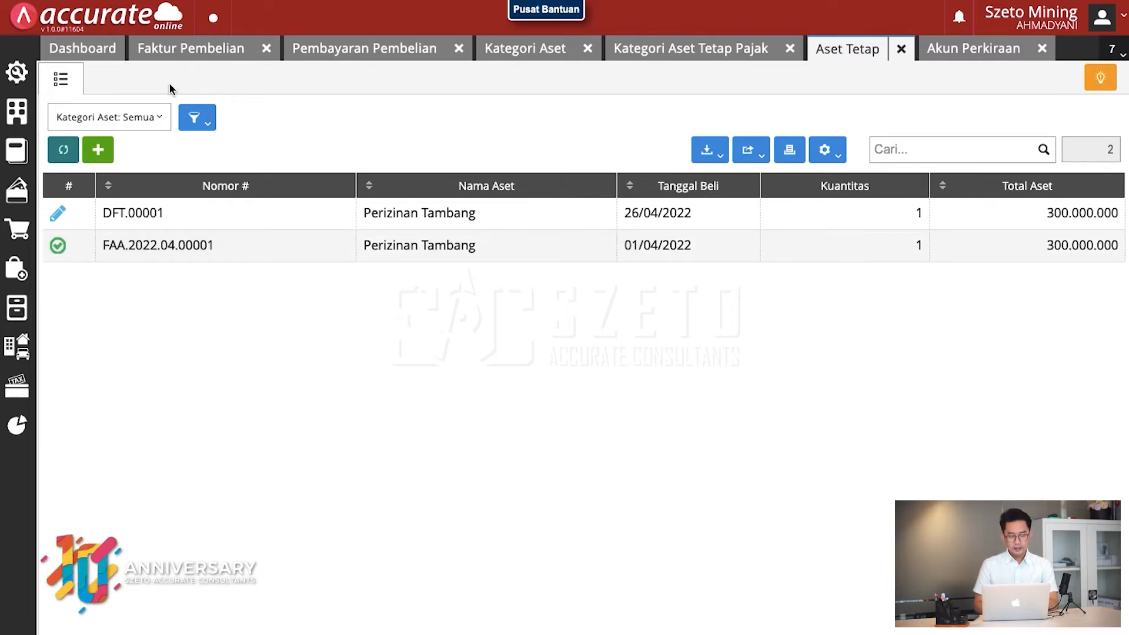
left_click(900, 50)
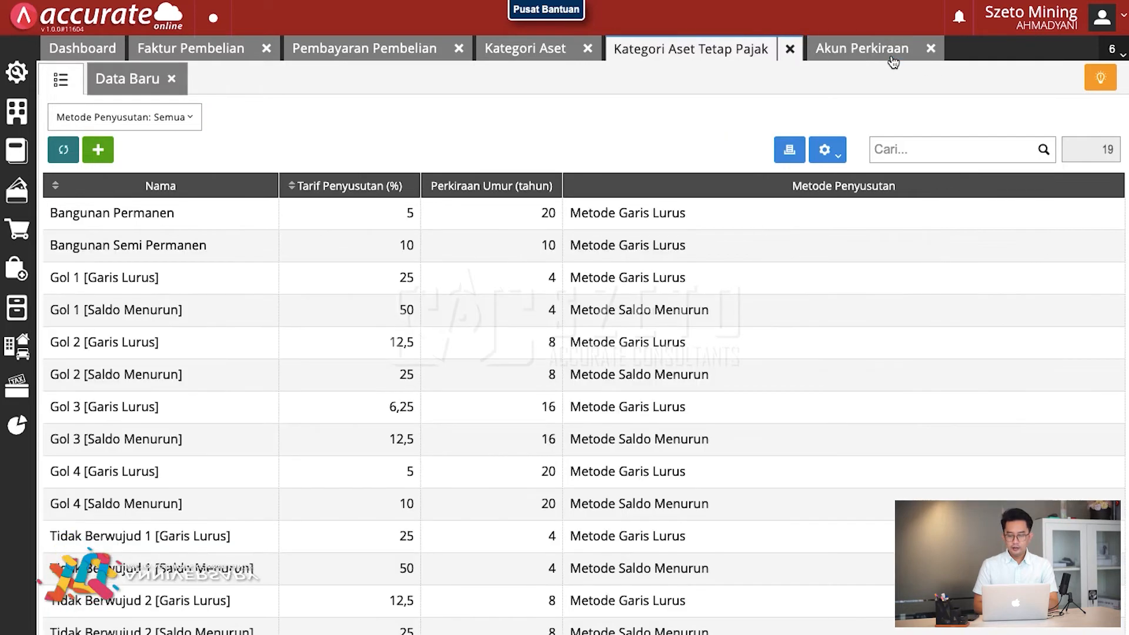
left_click(880, 52)
left_click(931, 49)
left_click(790, 49)
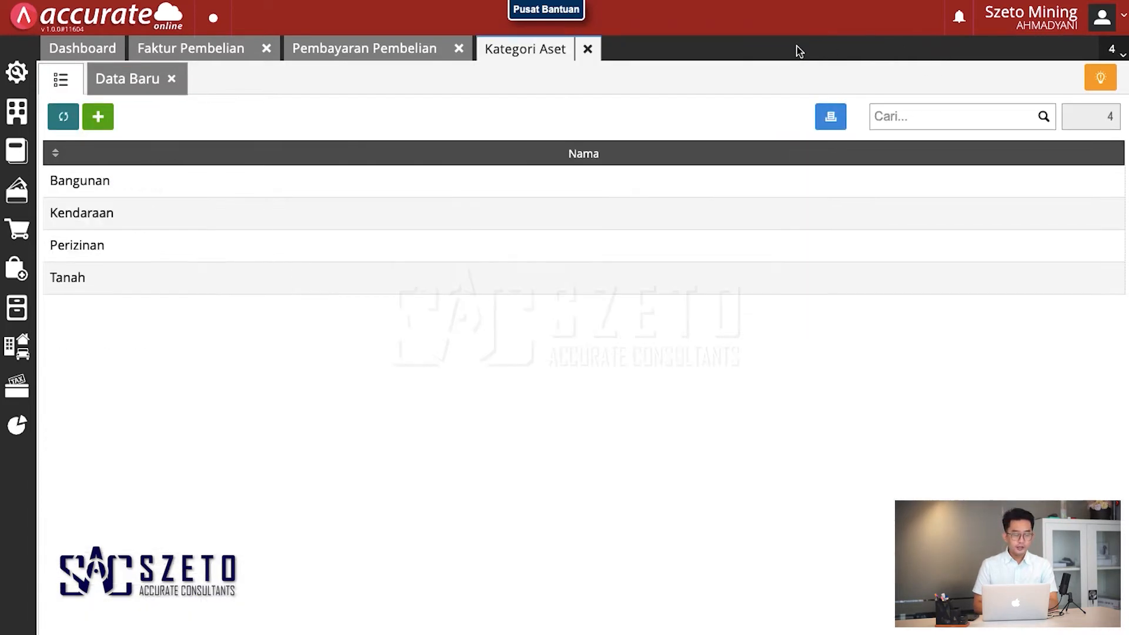
left_click(588, 49)
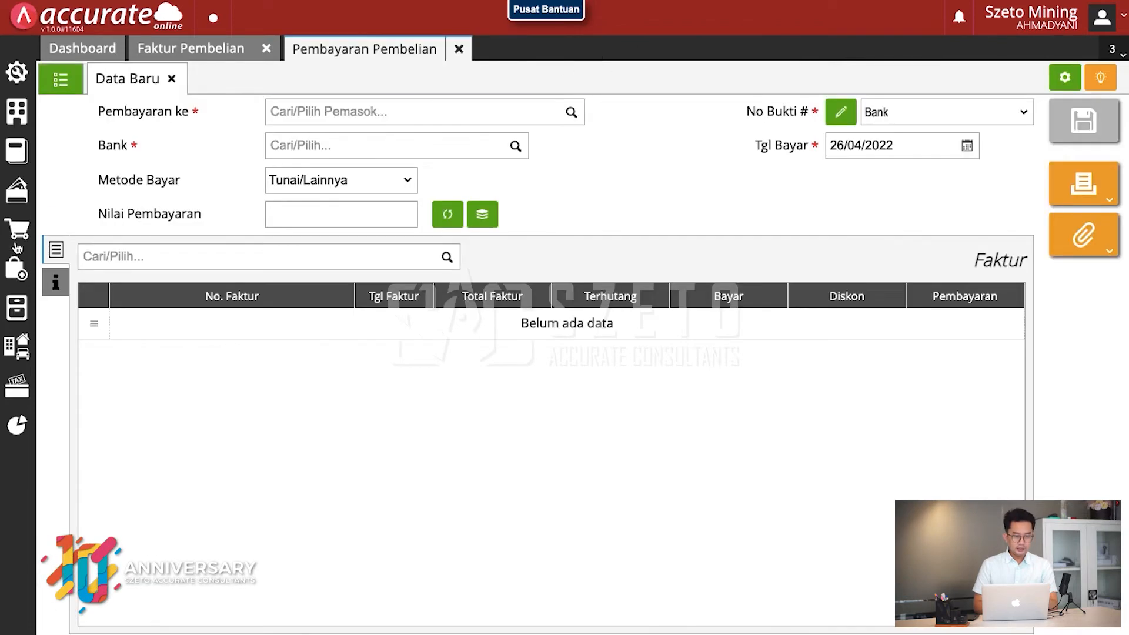
Start a new purchase invoice with the new supplier PT Bangun Sentosa and invoice number BS-001.
left_click(21, 273)
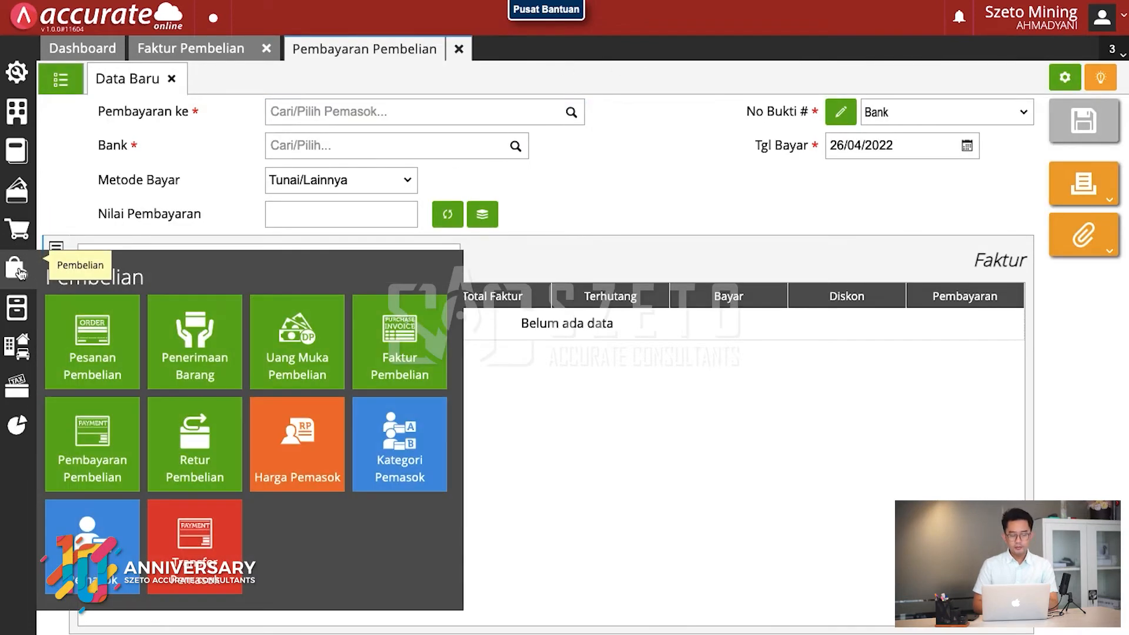
left_click(425, 367)
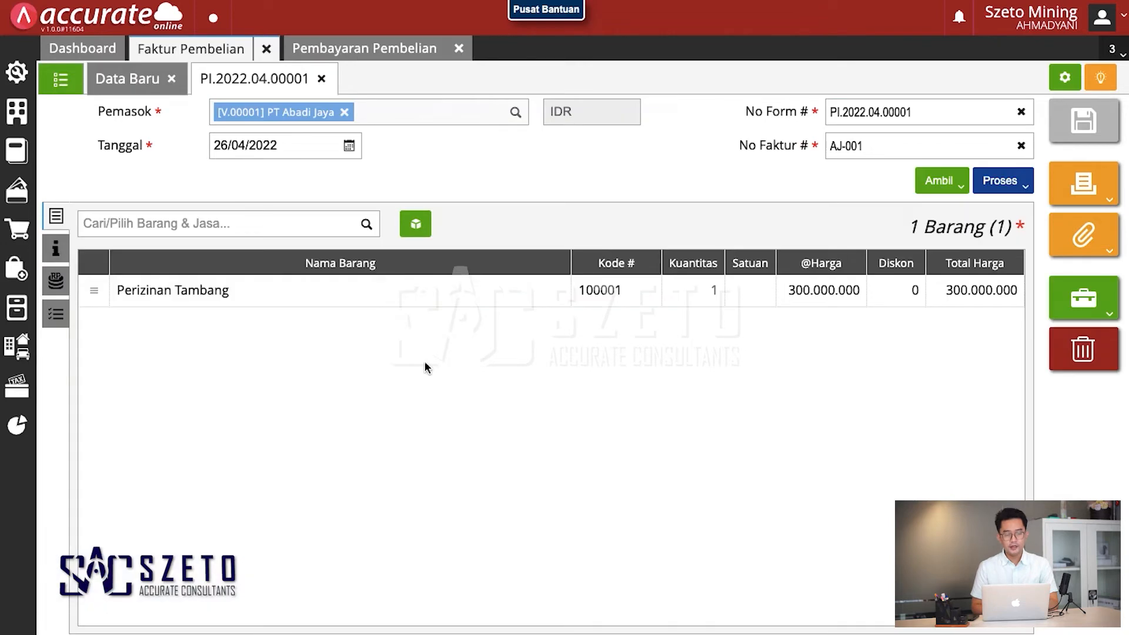
left_click(321, 78)
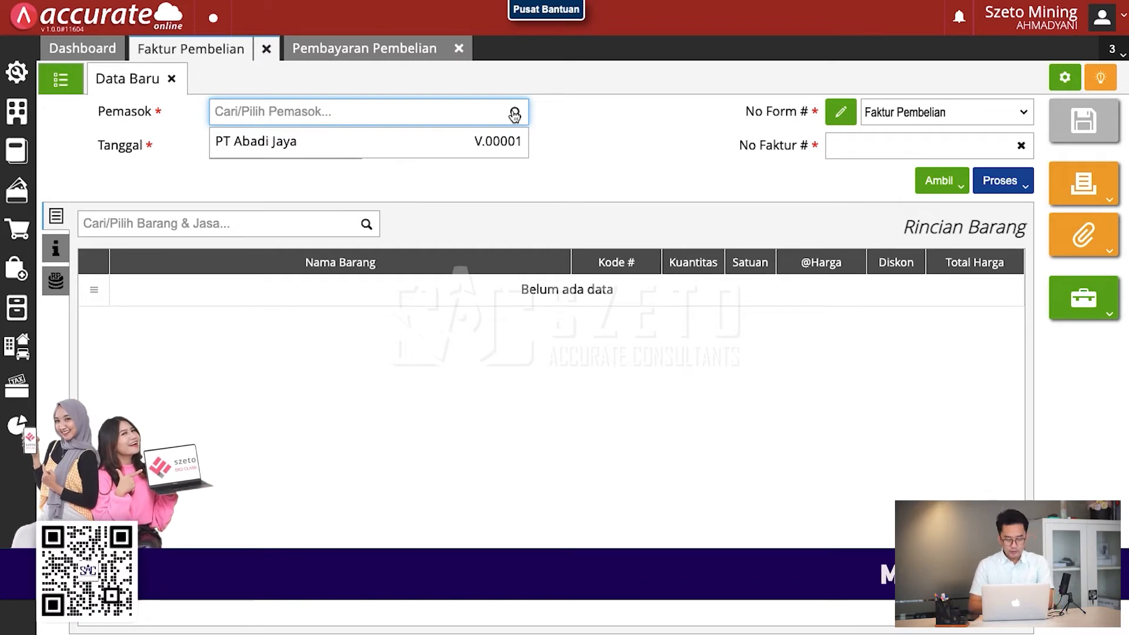
type("PT Bangun Sentos")
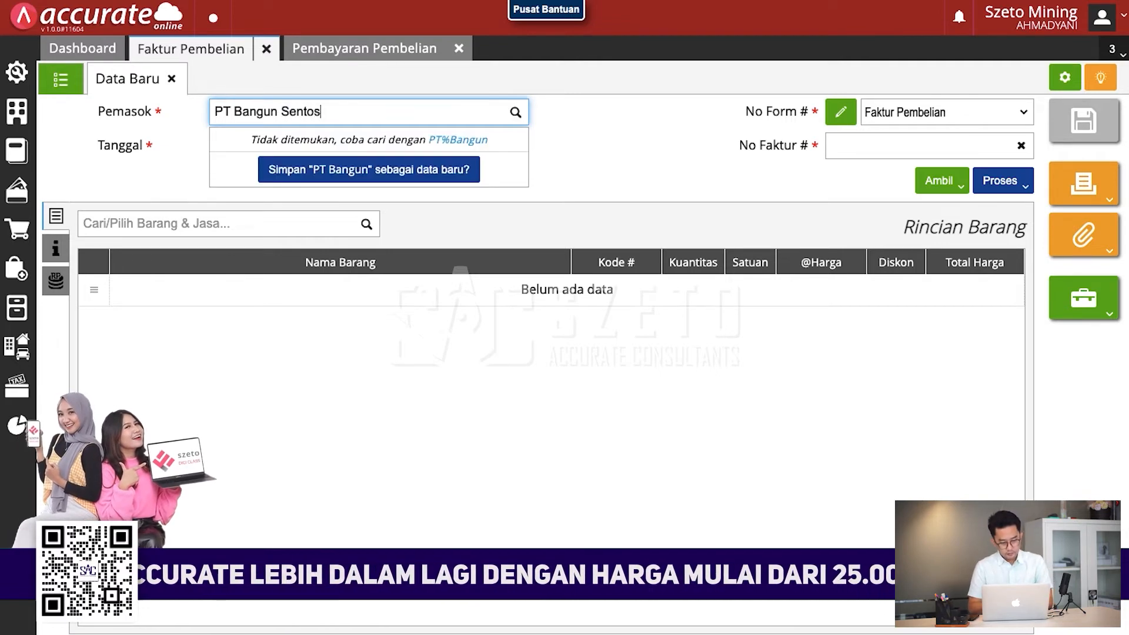
type("a")
left_click(391, 171)
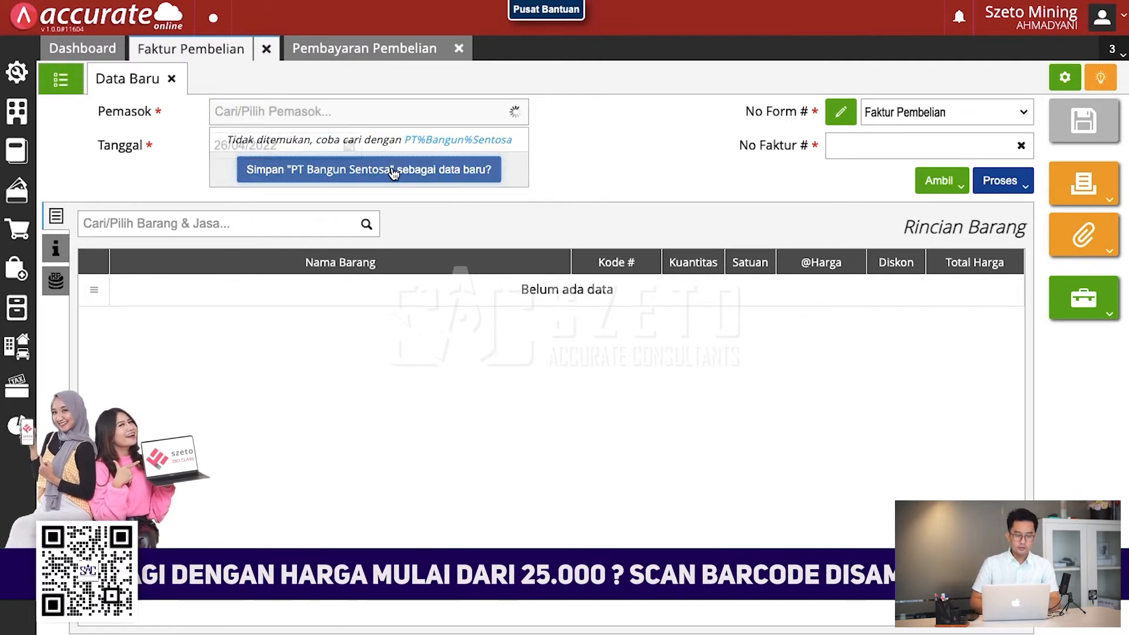
left_click(854, 149)
type("BS-001")
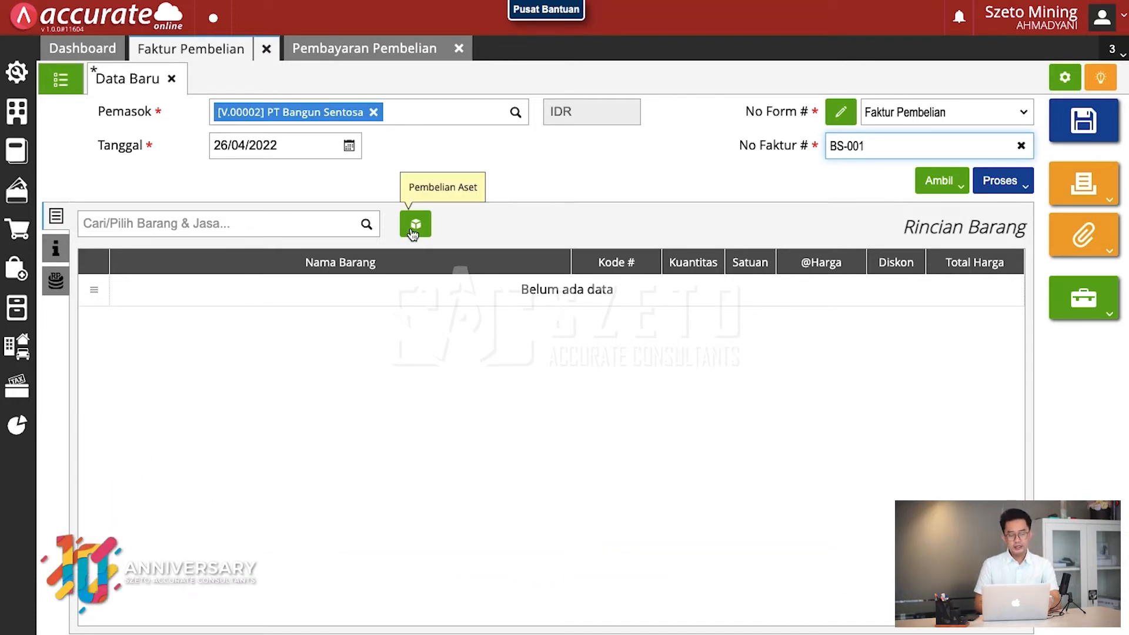
Open the invoice's Biaya Lainnya section and search the accounts for "perizinan".
left_click(366, 226)
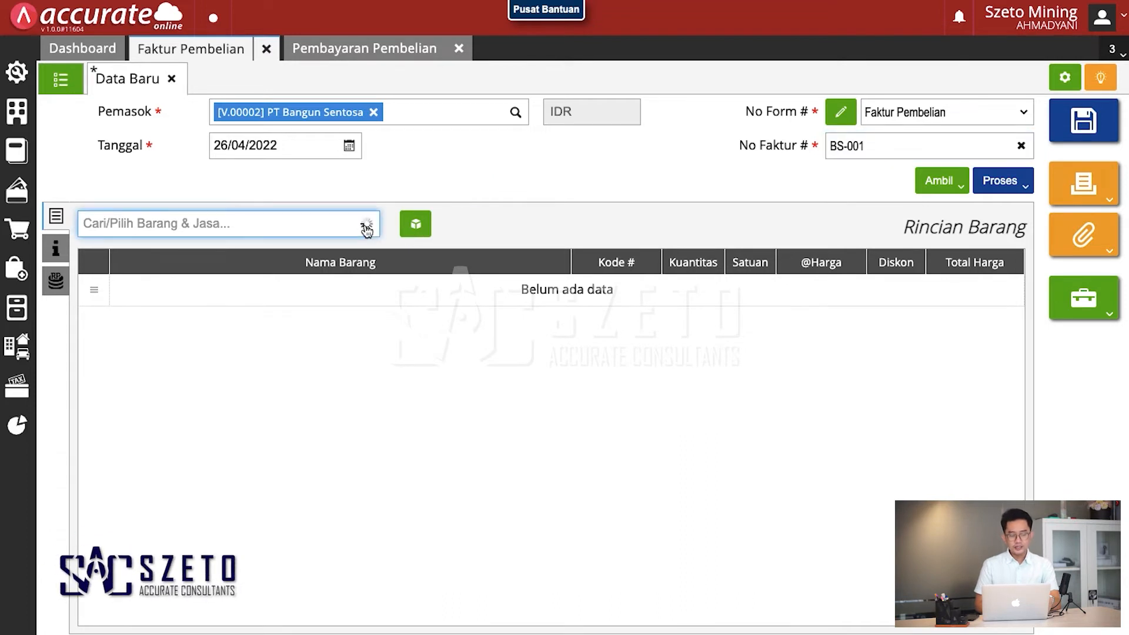
left_click(494, 196)
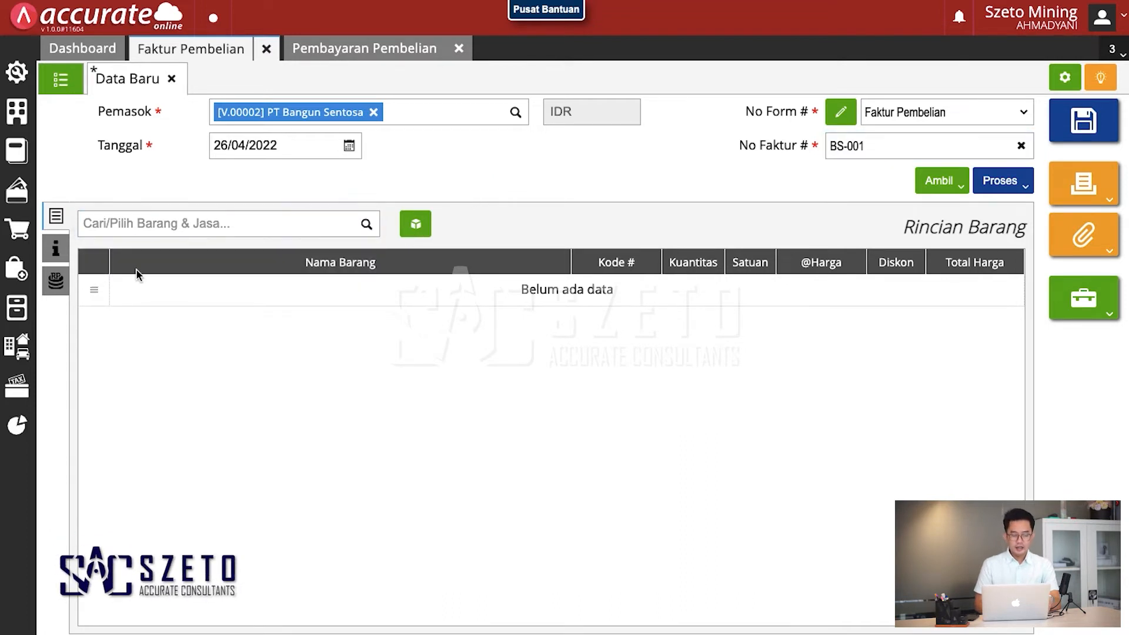
left_click(55, 285)
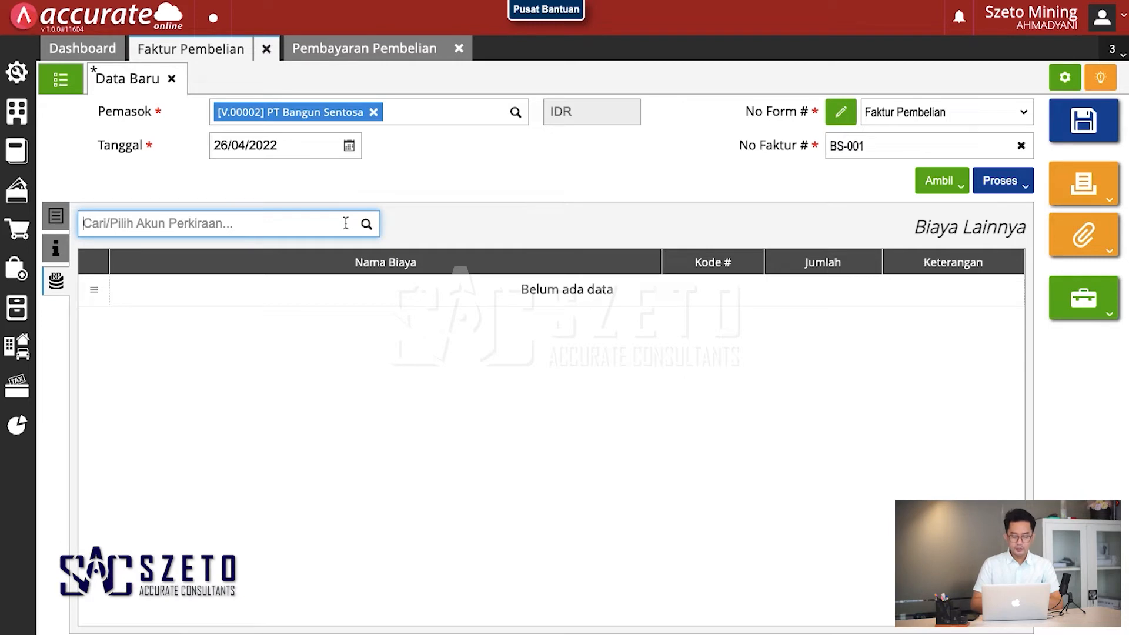
type("perizinan")
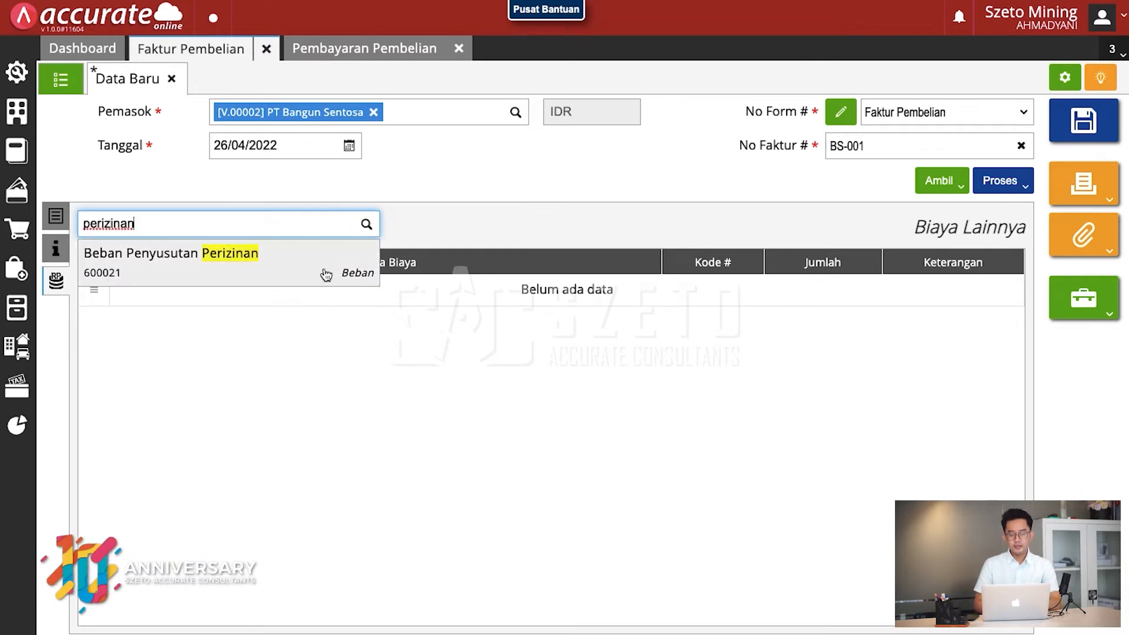
key("Return")
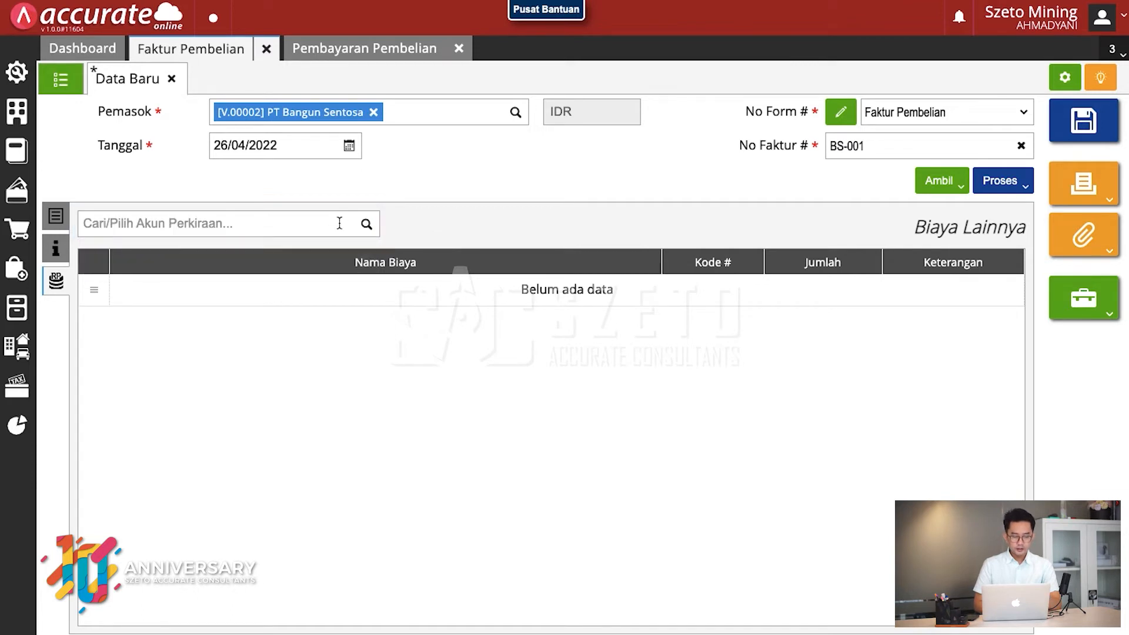
Add a cost of Rp 10.000.000 to the account Beban Bensin, Parkir, Tol Kendaraan and save the purchase invoice.
left_click(320, 222)
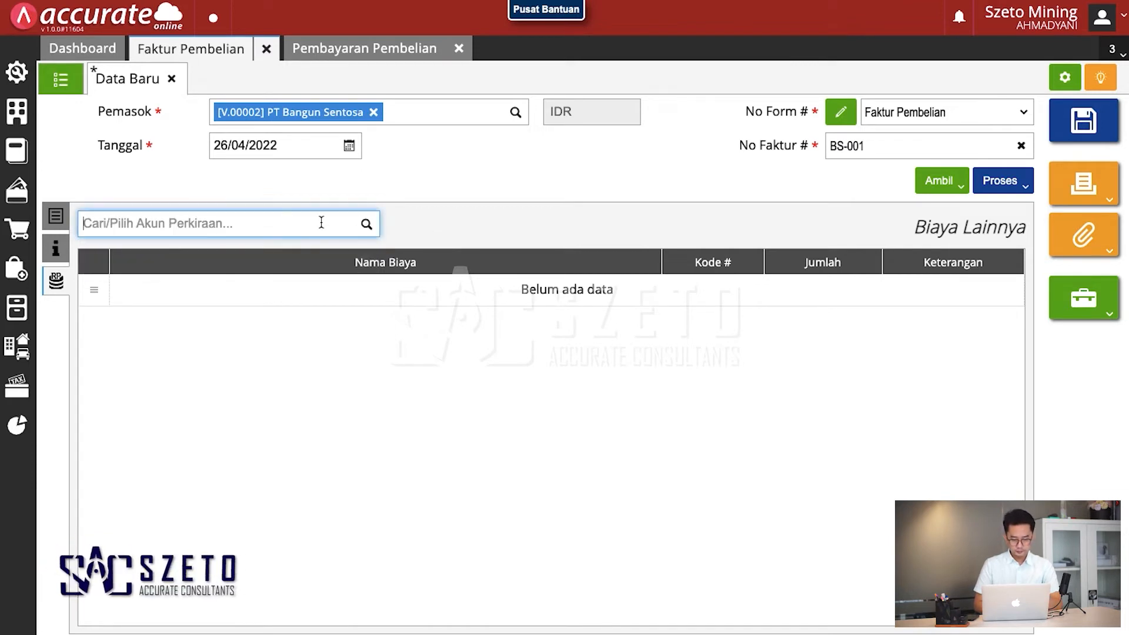
type("b")
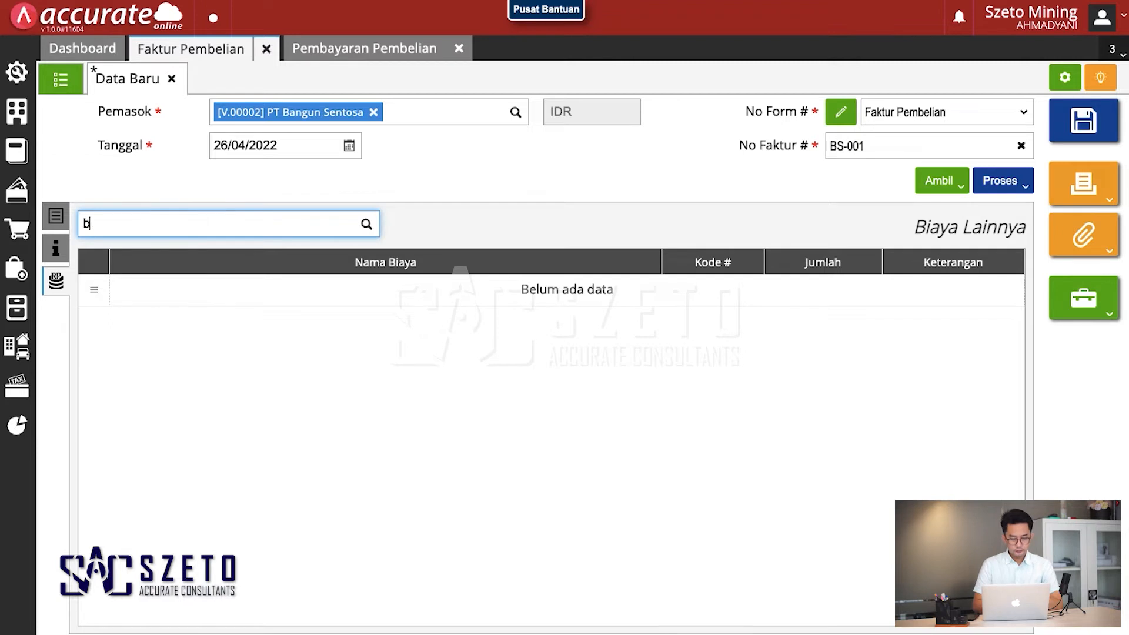
type("eban")
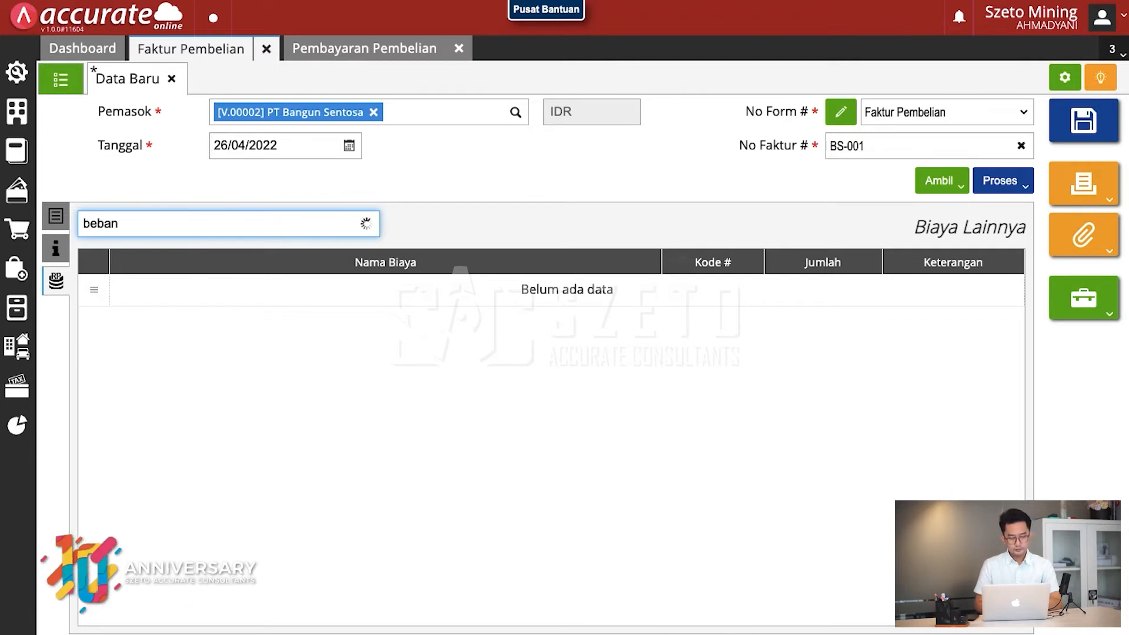
scroll(298, 328, "down", 3)
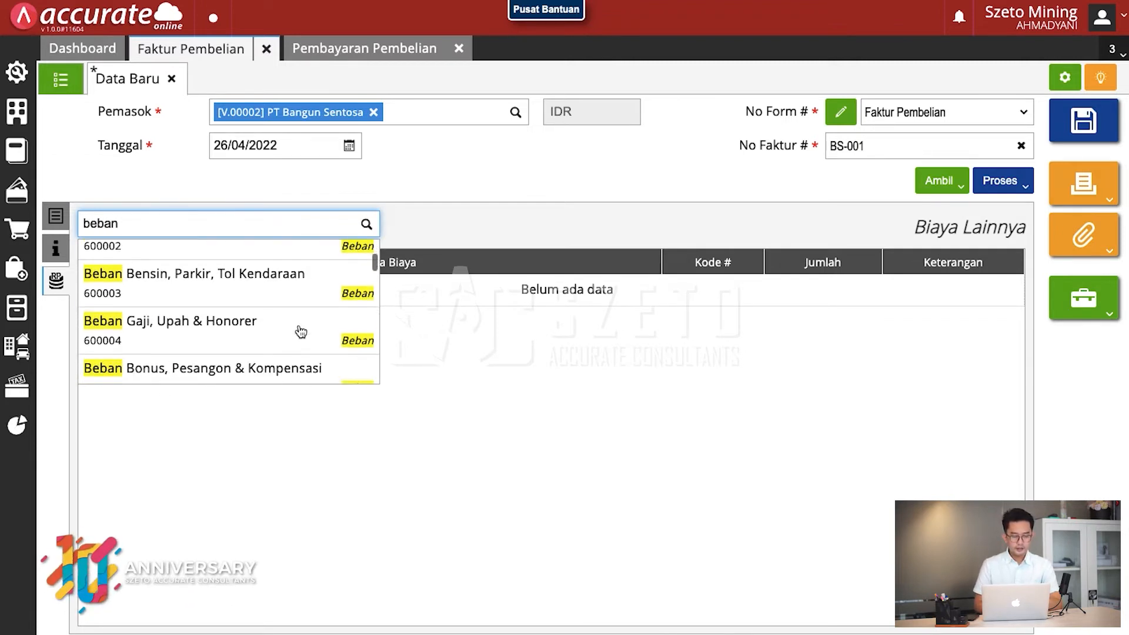
scroll(298, 301, "up", 1)
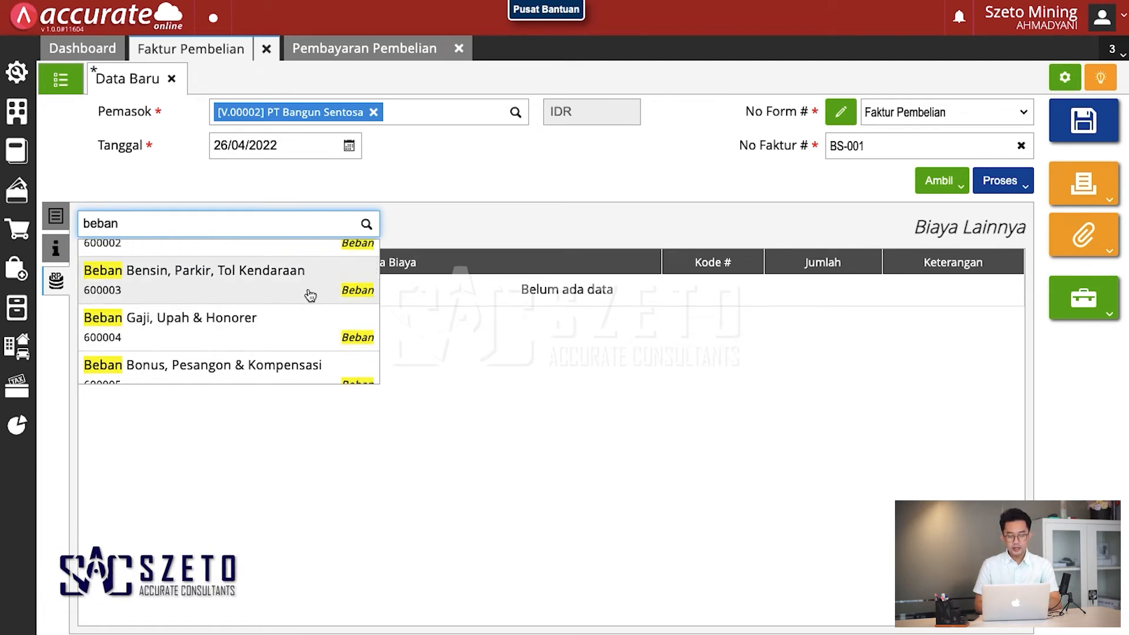
left_click(309, 292)
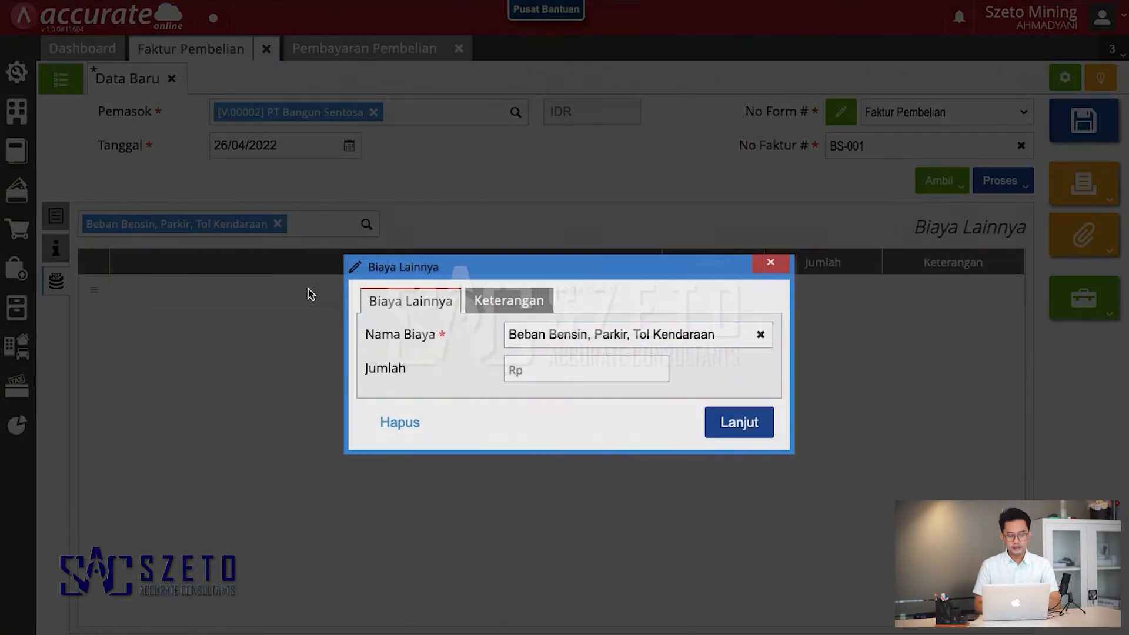
left_click(563, 370)
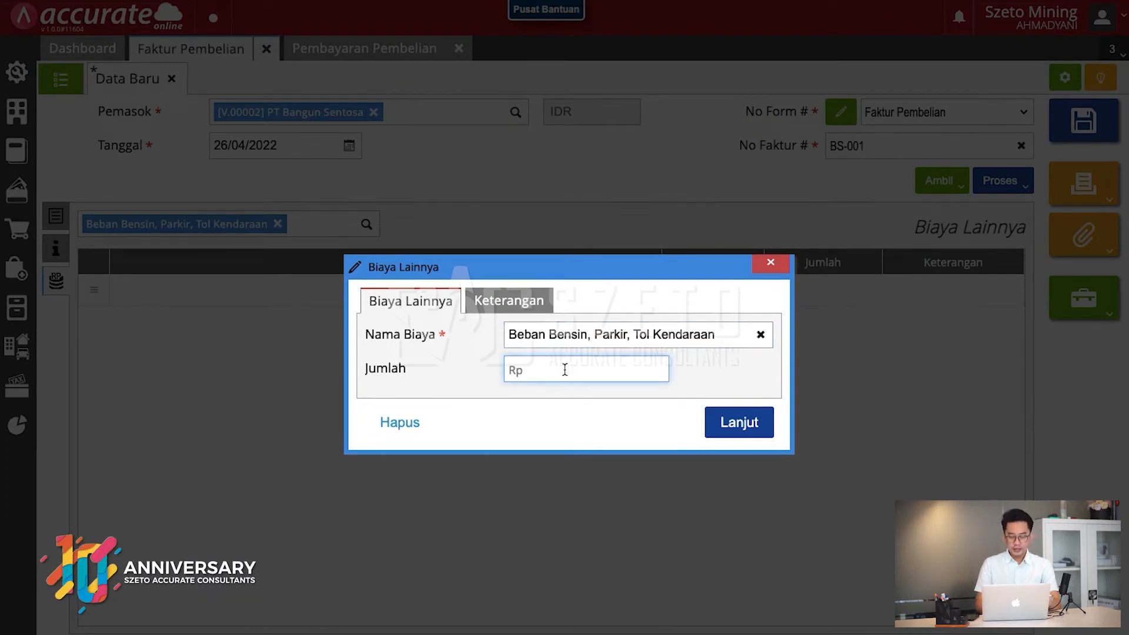
type("10.000.000")
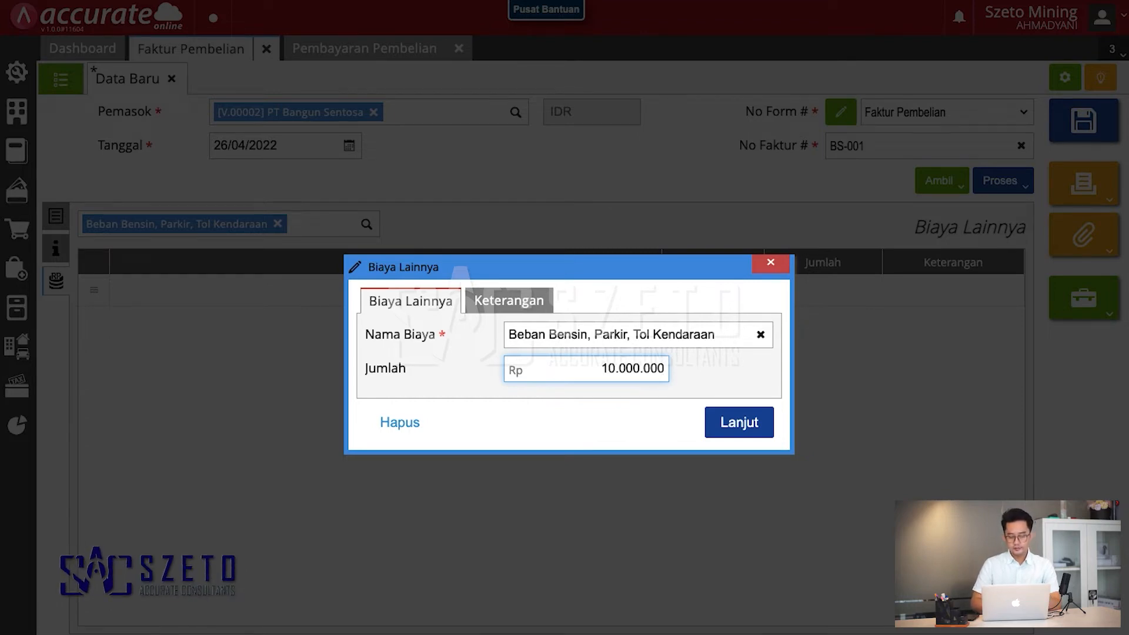
left_click(732, 424)
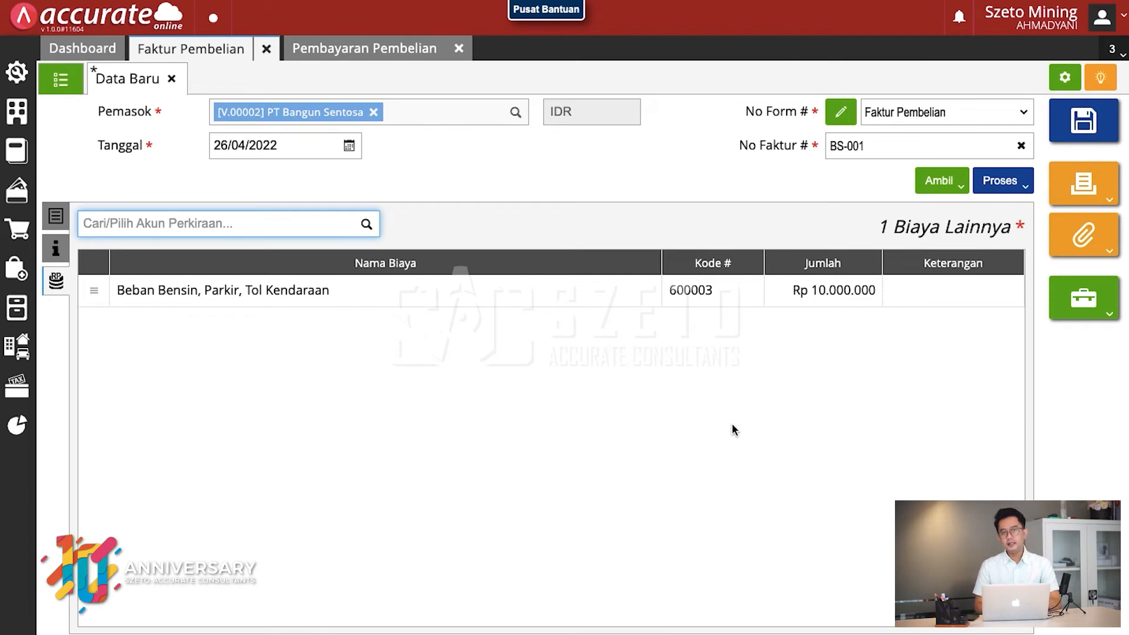
left_click(1093, 133)
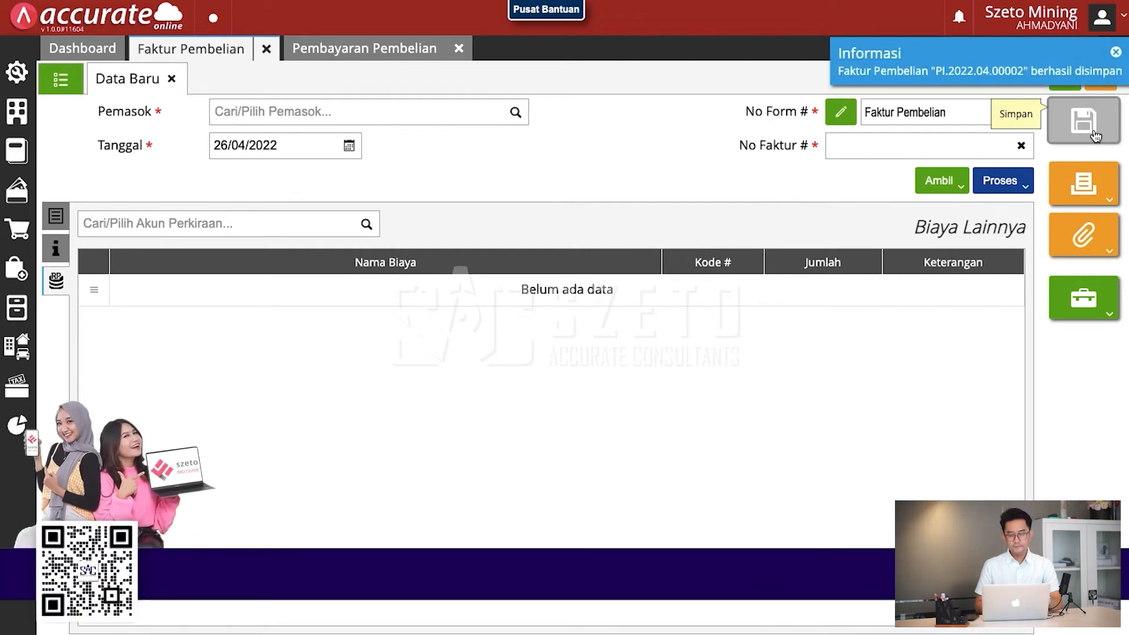
Close the Pembayaran Pembelian and Faktur Pembelian pages.
left_click(374, 52)
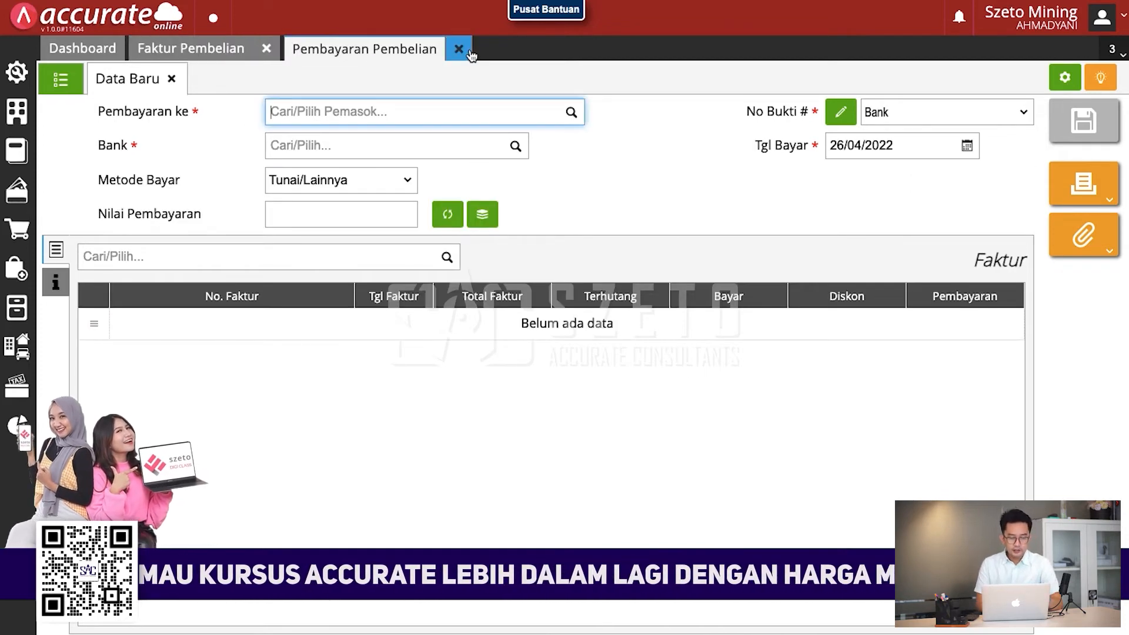
left_click(460, 48)
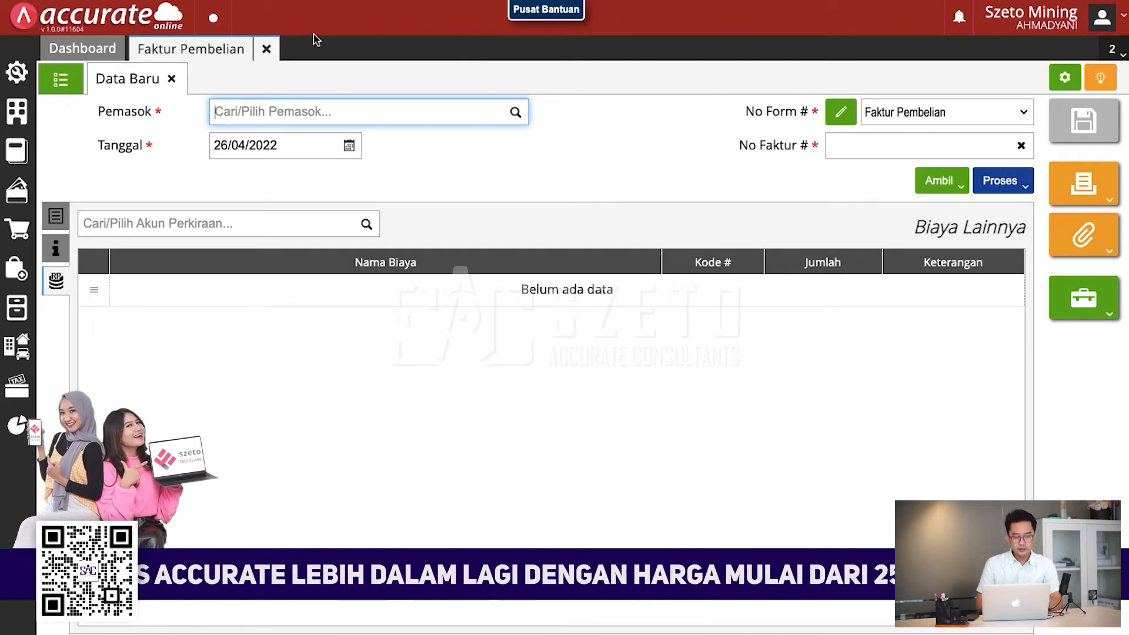
left_click(266, 49)
Open the list of financial reports and generate the Neraca (Standar) report.
left_click(17, 425)
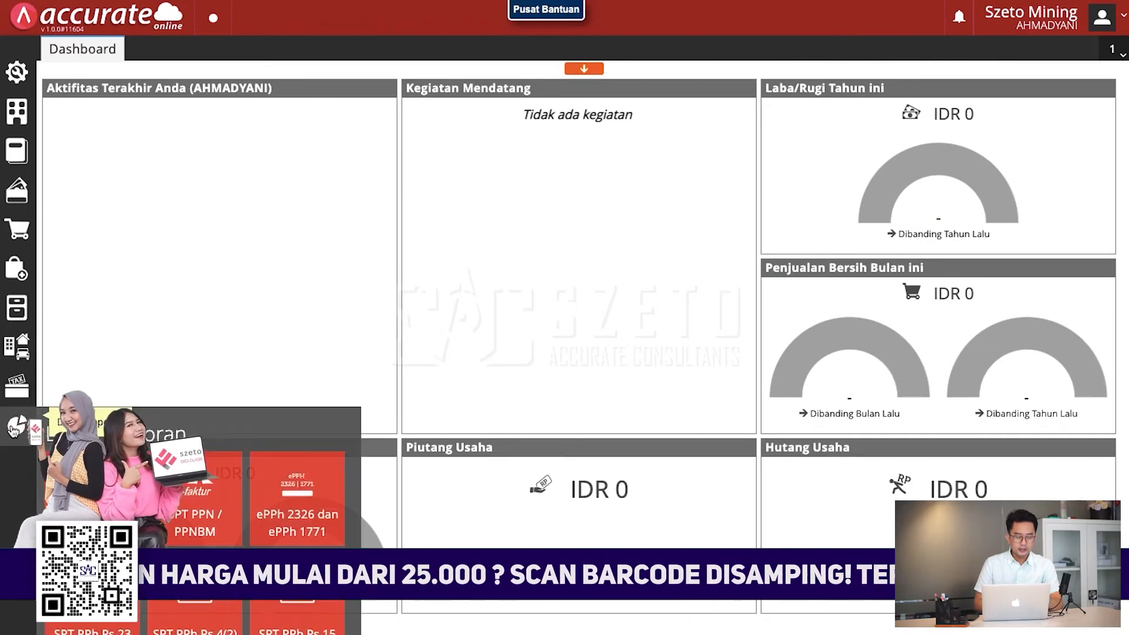
left_click(86, 494)
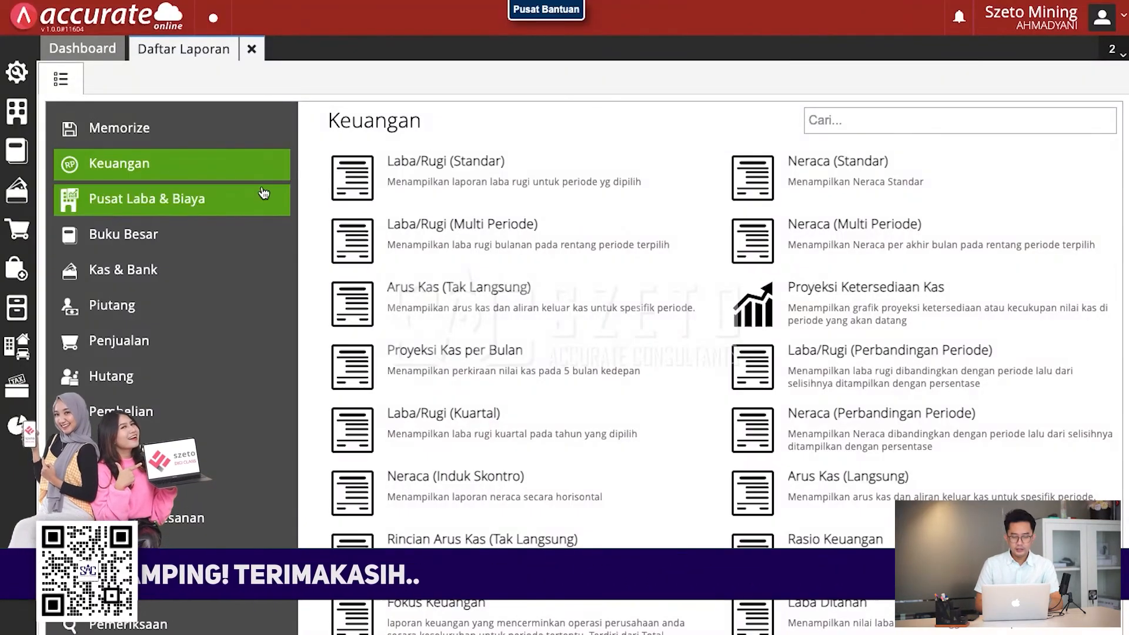
left_click(763, 169)
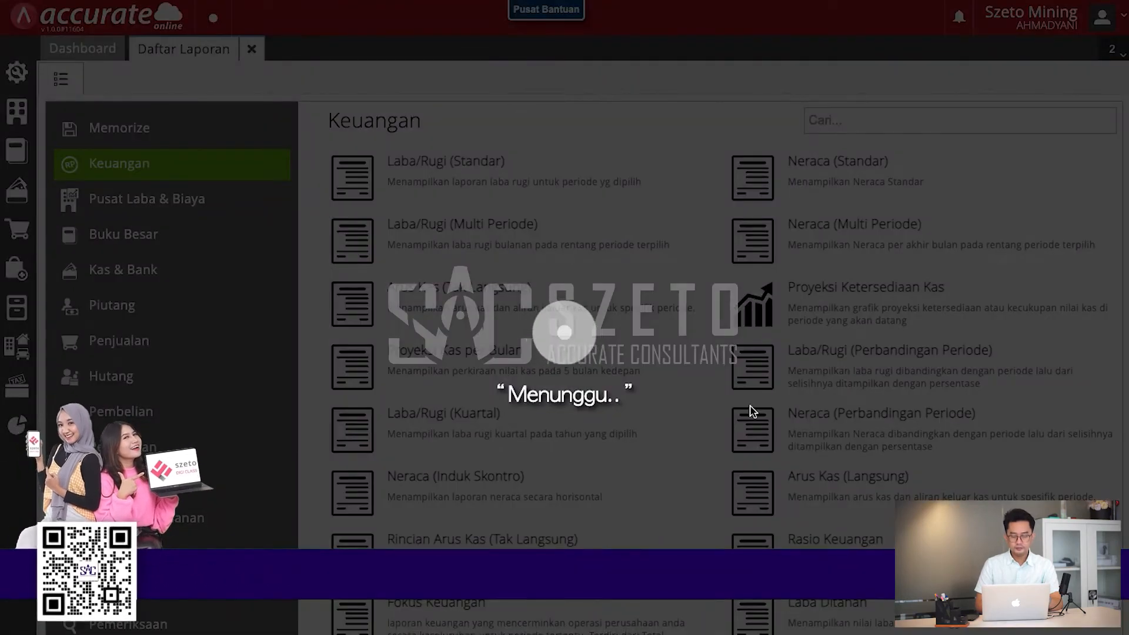
left_click(765, 513)
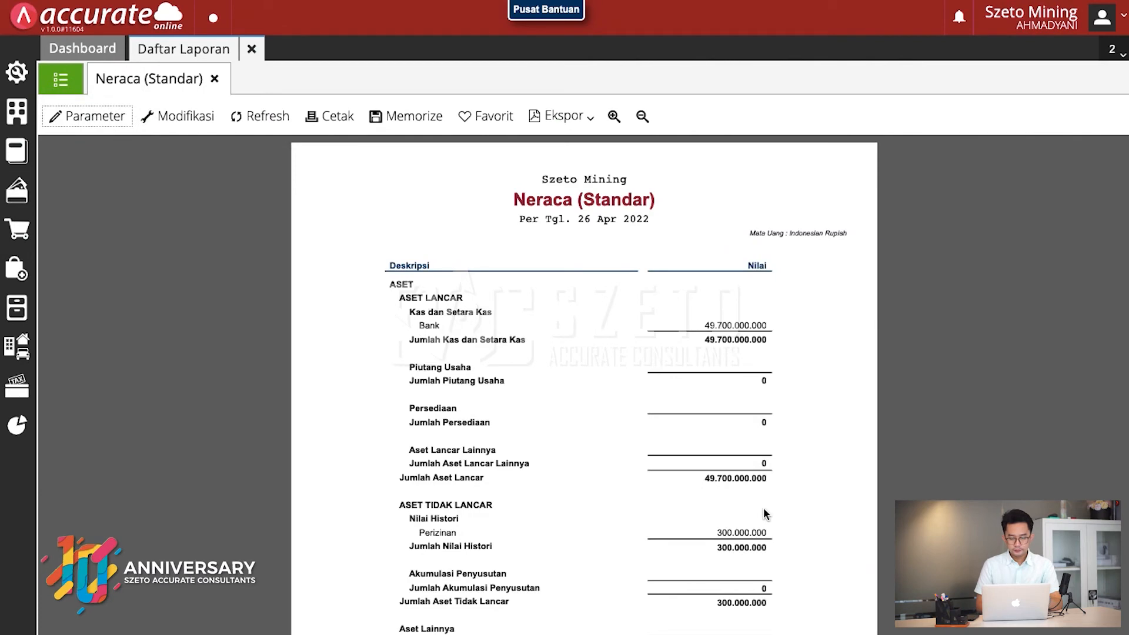
Examine the asset and liability balances in the Neraca (Standar) report and close it along with the report list.
scroll(764, 512, "down", 1)
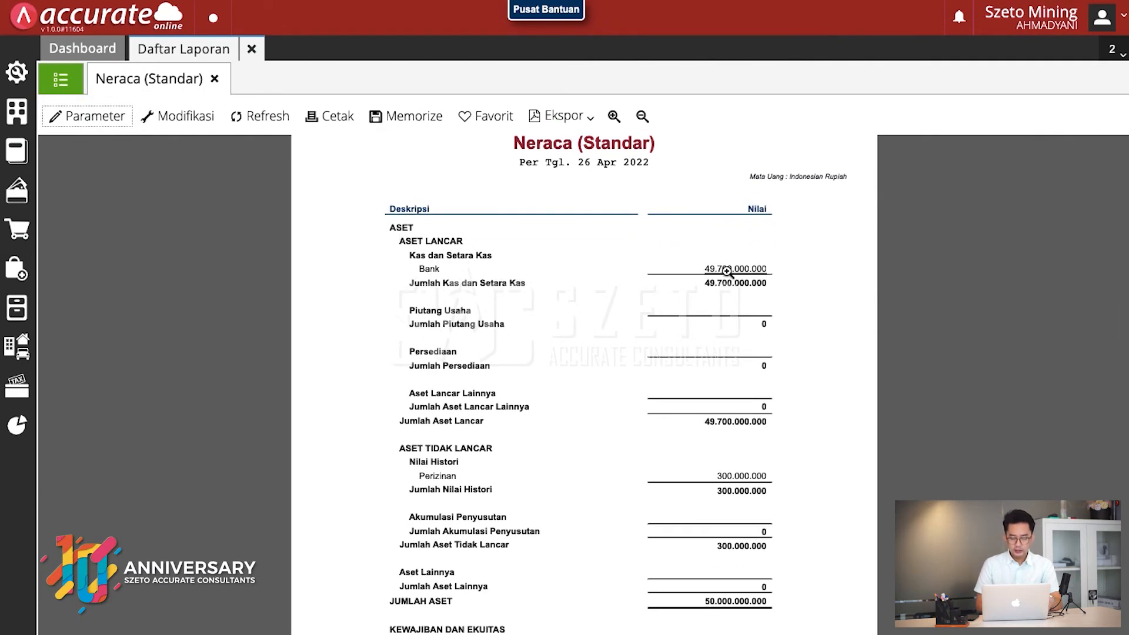
scroll(727, 271, "down", 3)
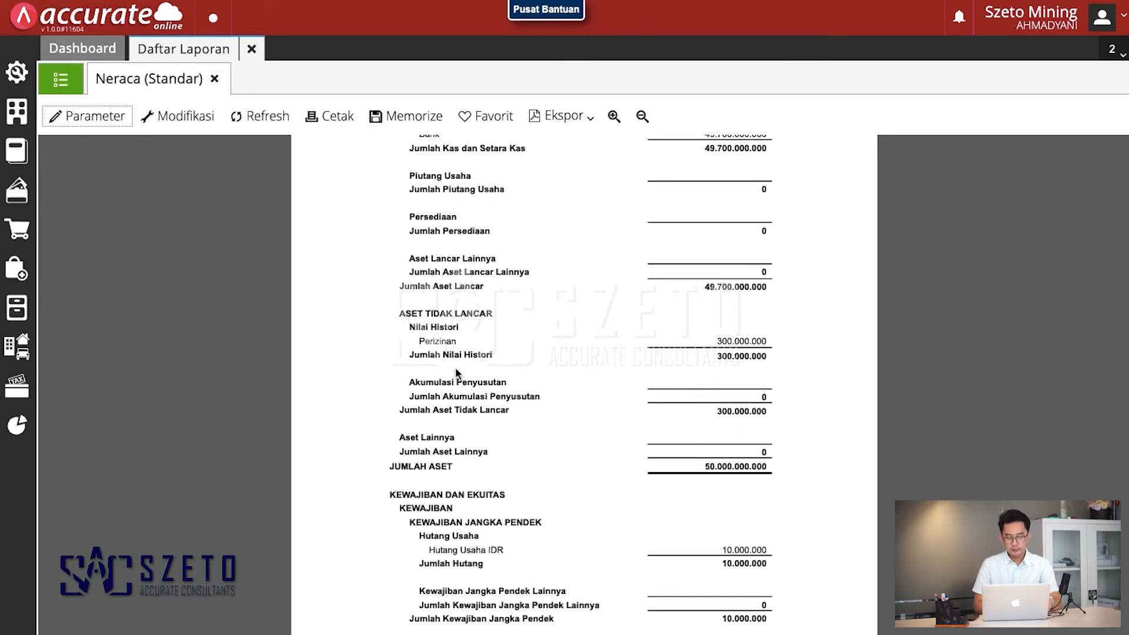
scroll(696, 373, "down", 3)
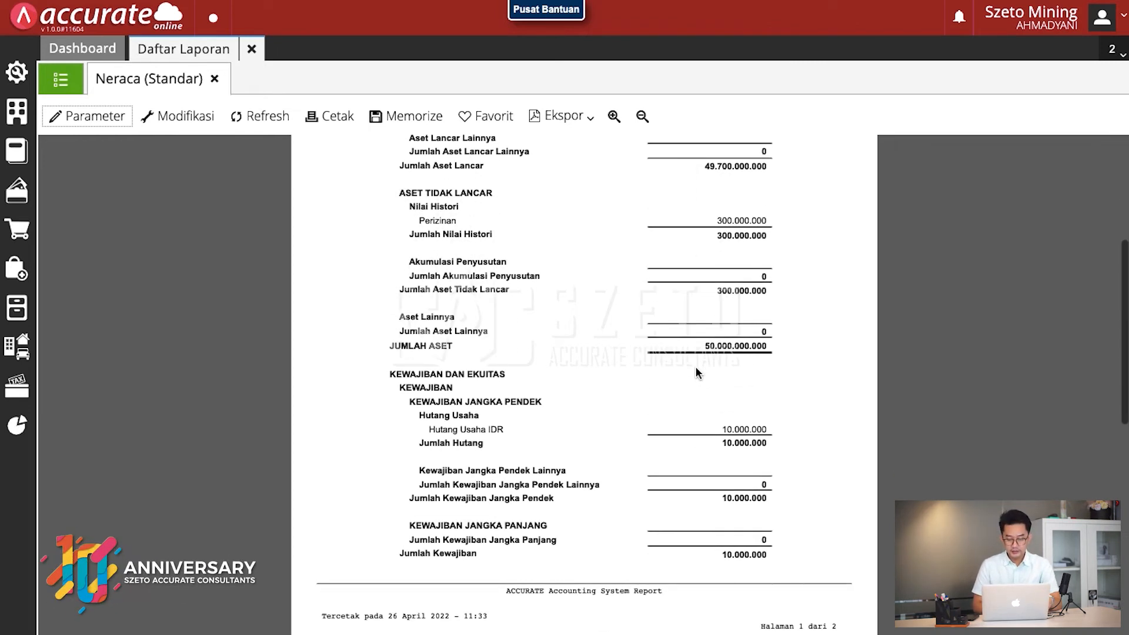
scroll(696, 371, "down", 3)
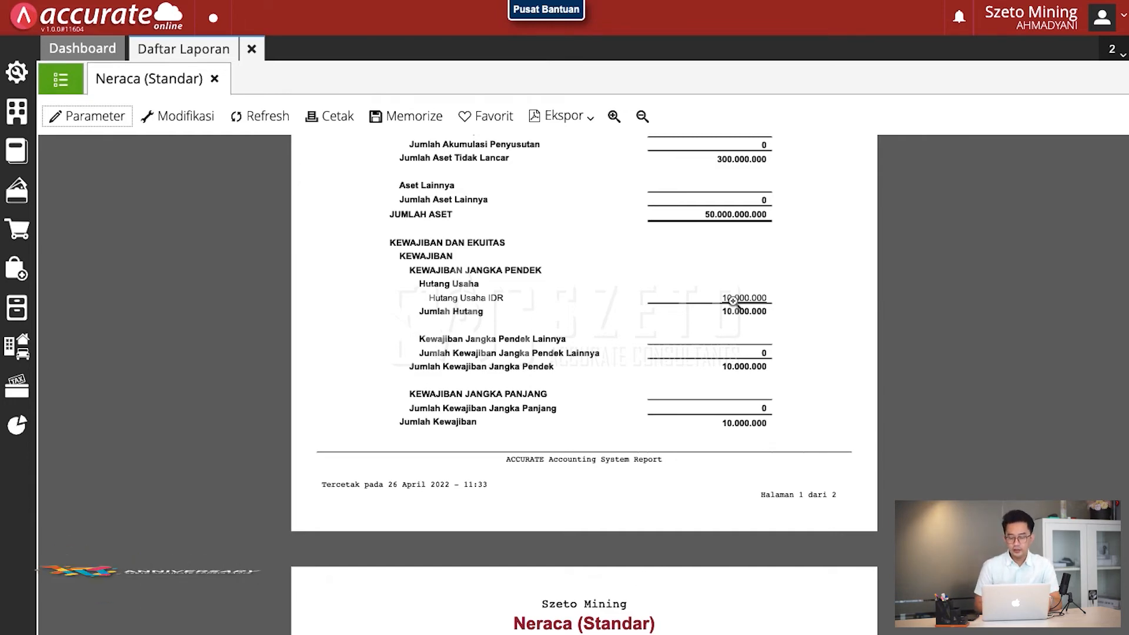
scroll(735, 283, "down", 2)
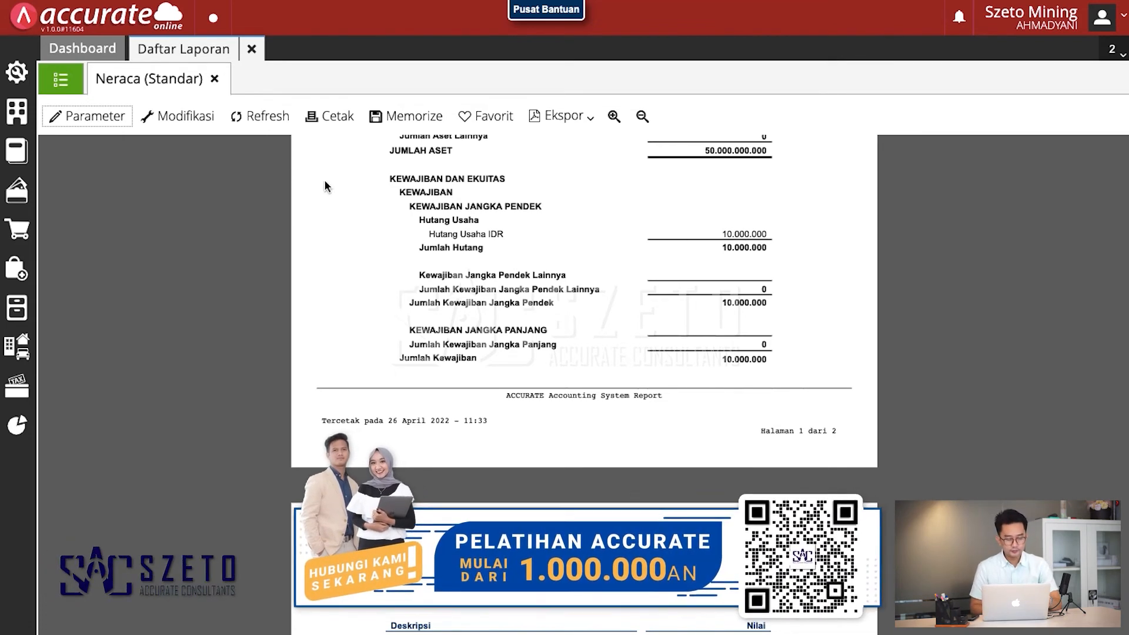
scroll(527, 265, "up", 15)
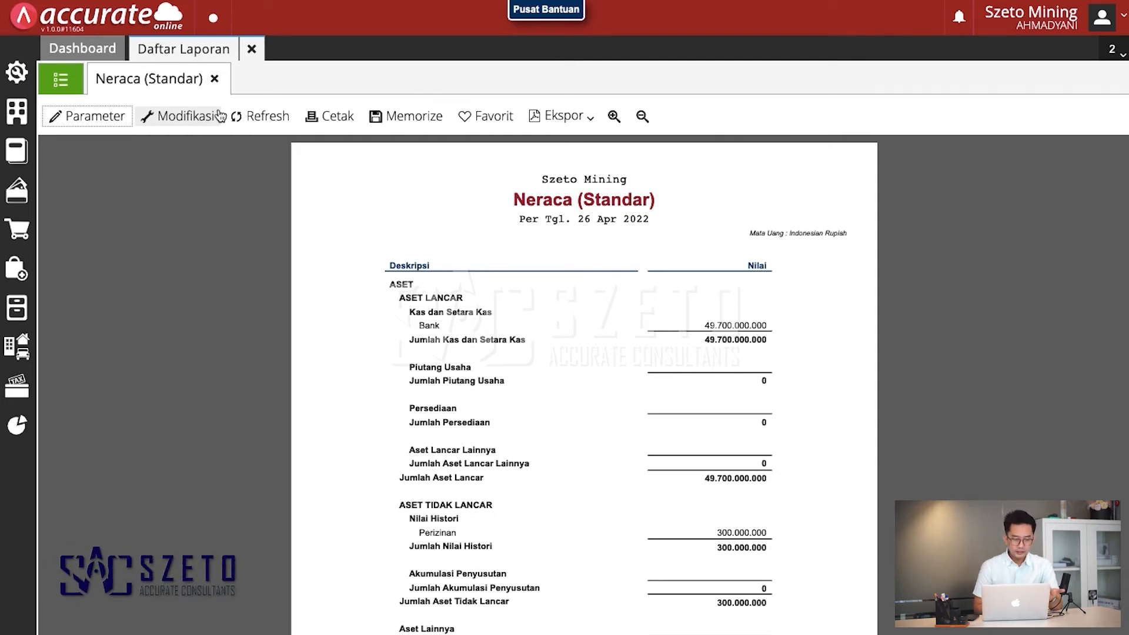
left_click(214, 79)
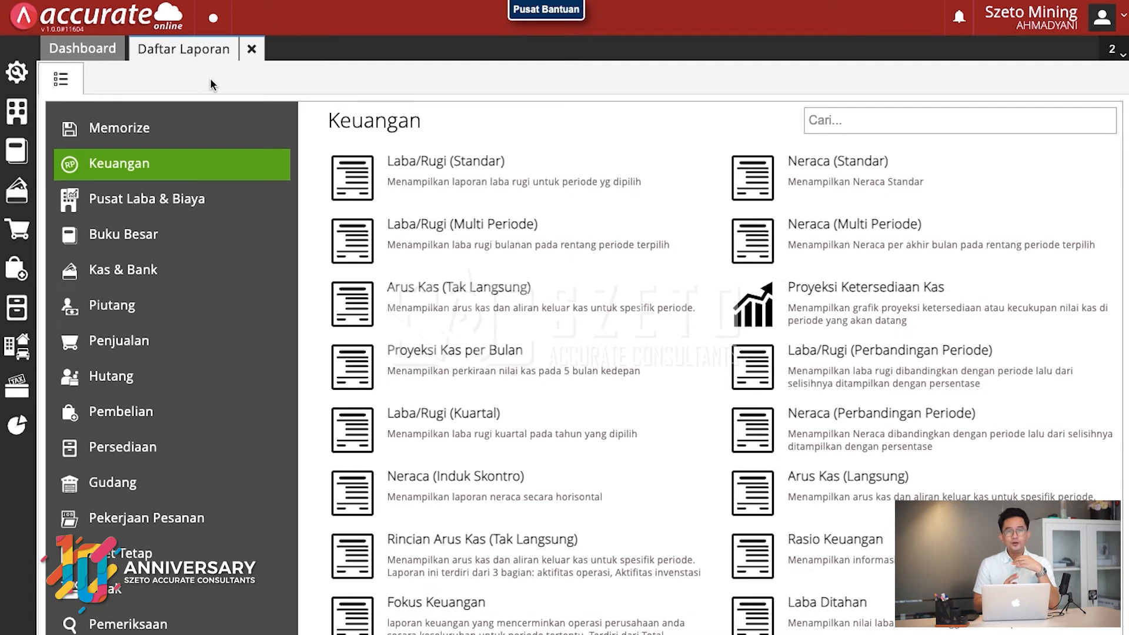
left_click(250, 51)
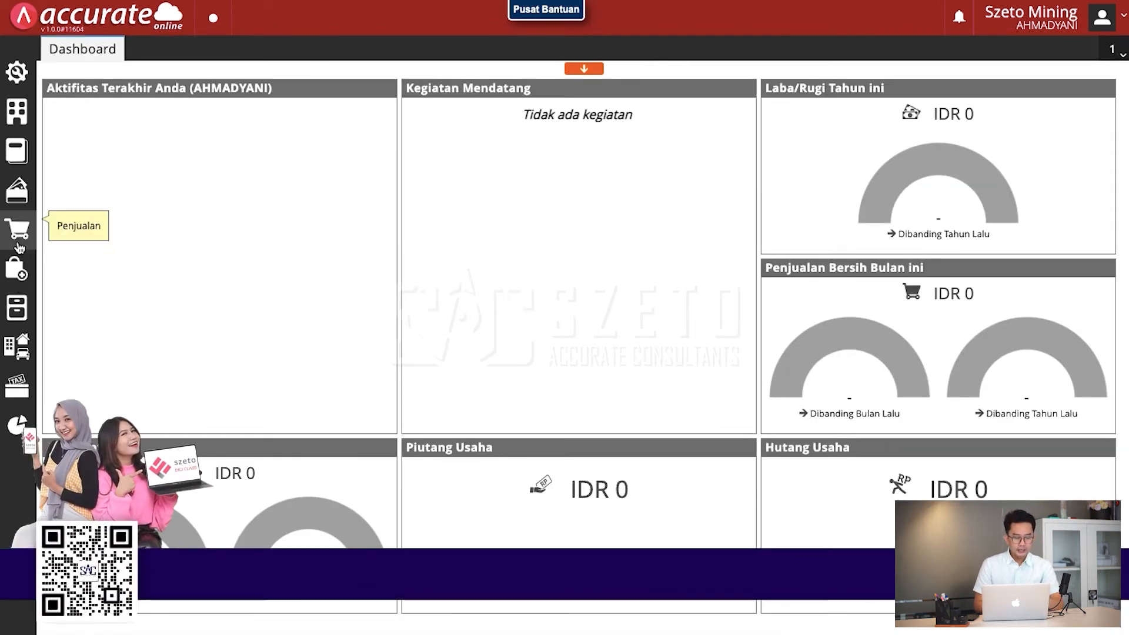
Start a new Barang & Jasa item of type Jasa named Pendapatan Tambang.
left_click(20, 318)
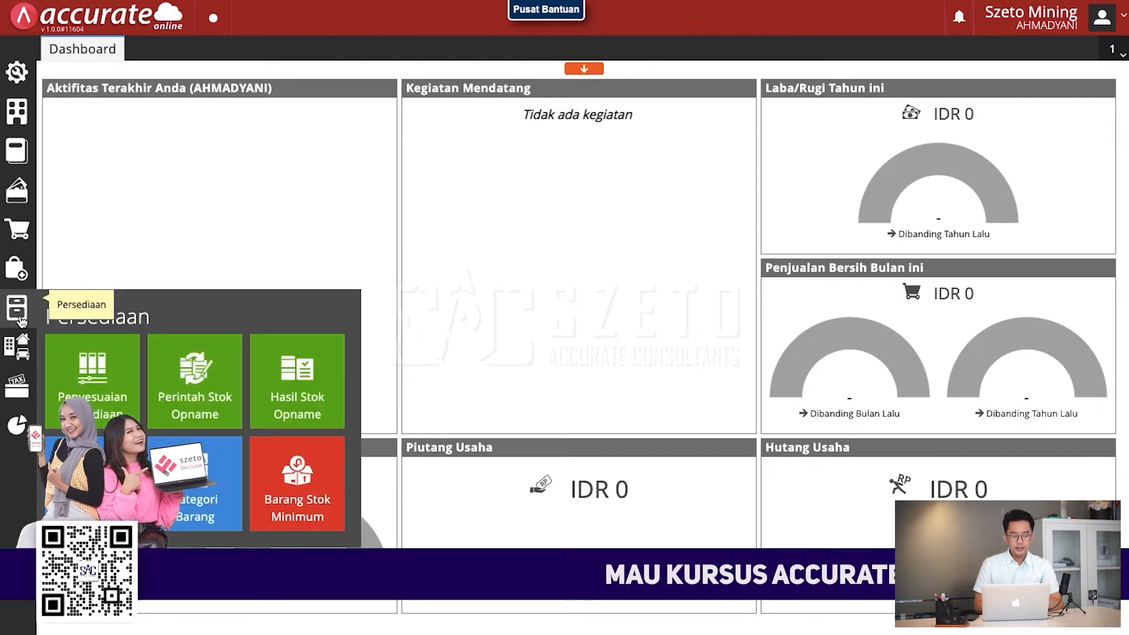
left_click(92, 483)
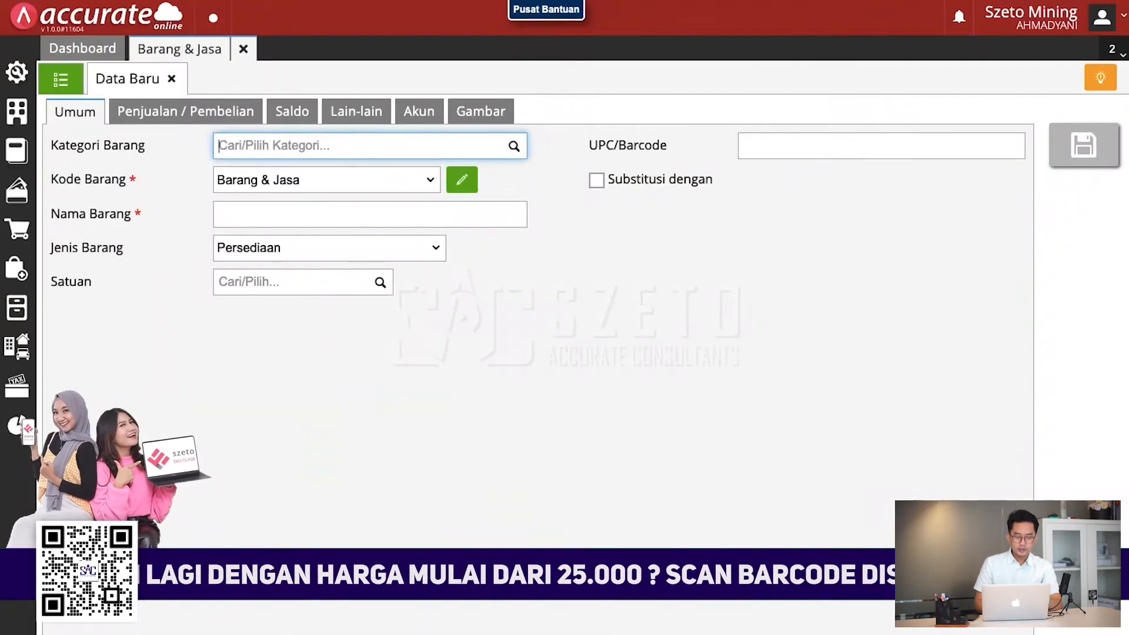
left_click(402, 259)
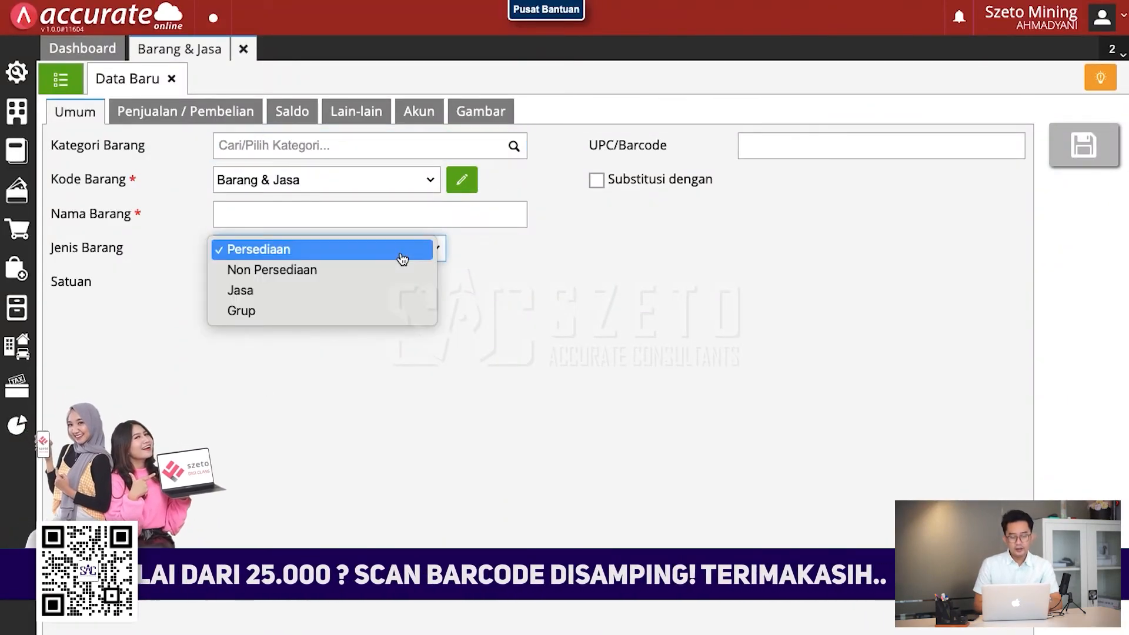
left_click(313, 295)
left_click(262, 216)
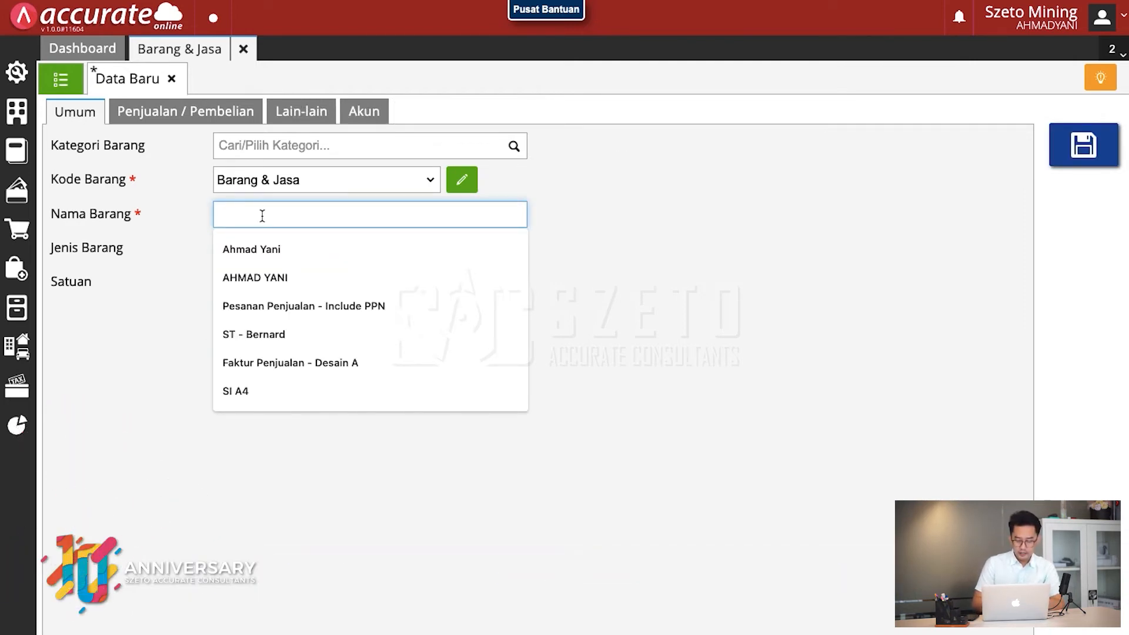
type("Pend")
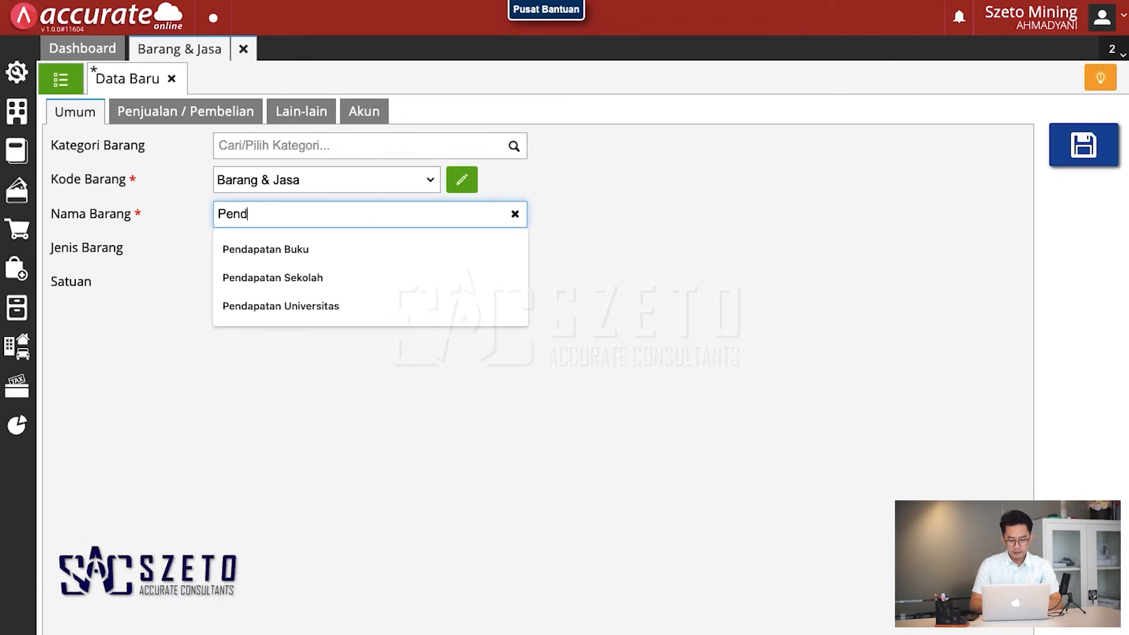
type("apatan Tambang")
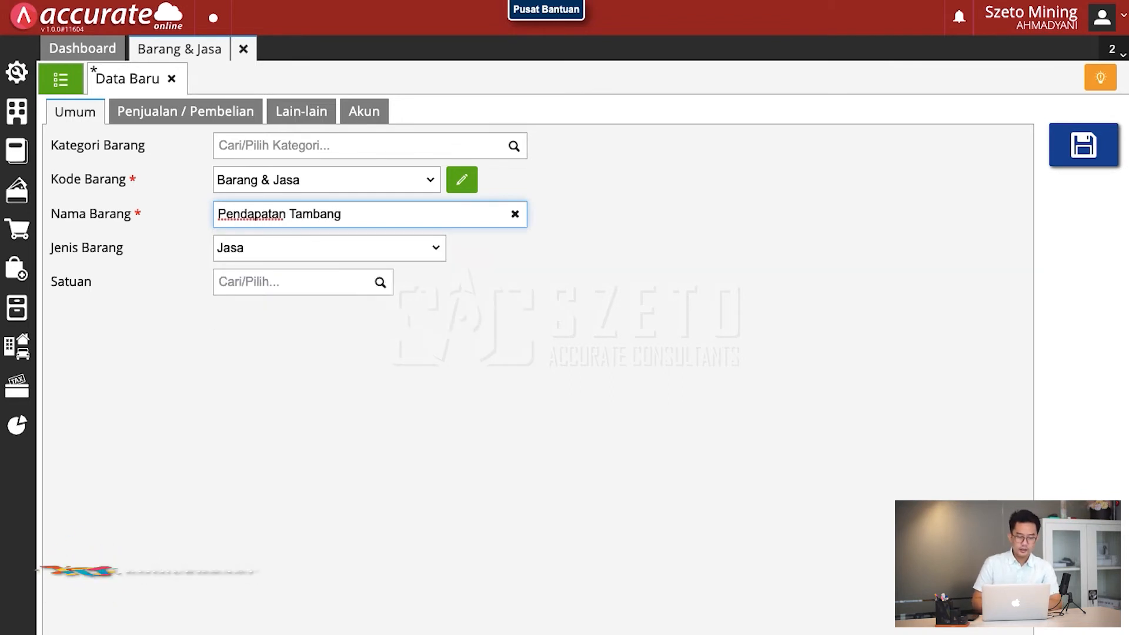
Check the new item's Penjualan / Pembelian and Akun settings and save the item.
left_click(234, 119)
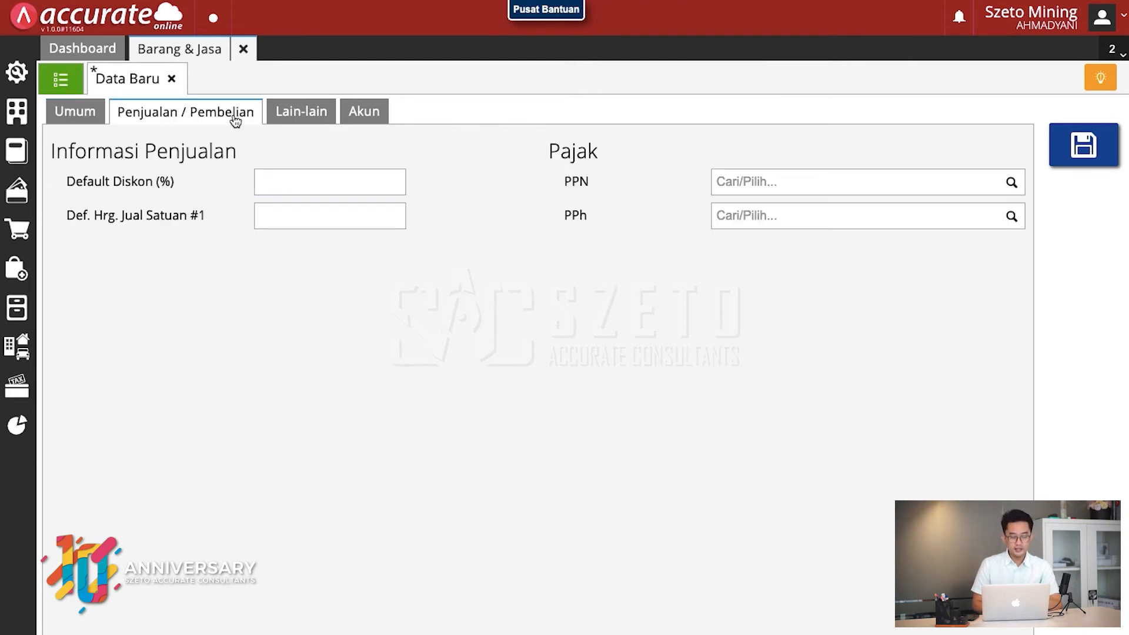
left_click(347, 116)
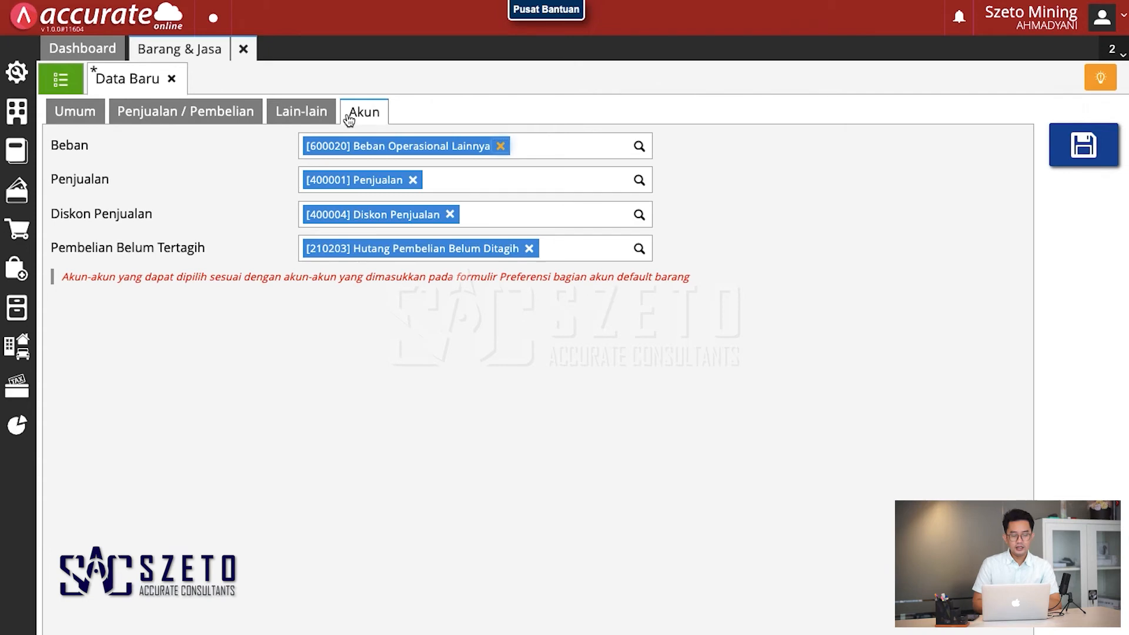
left_click(101, 114)
left_click(1103, 153)
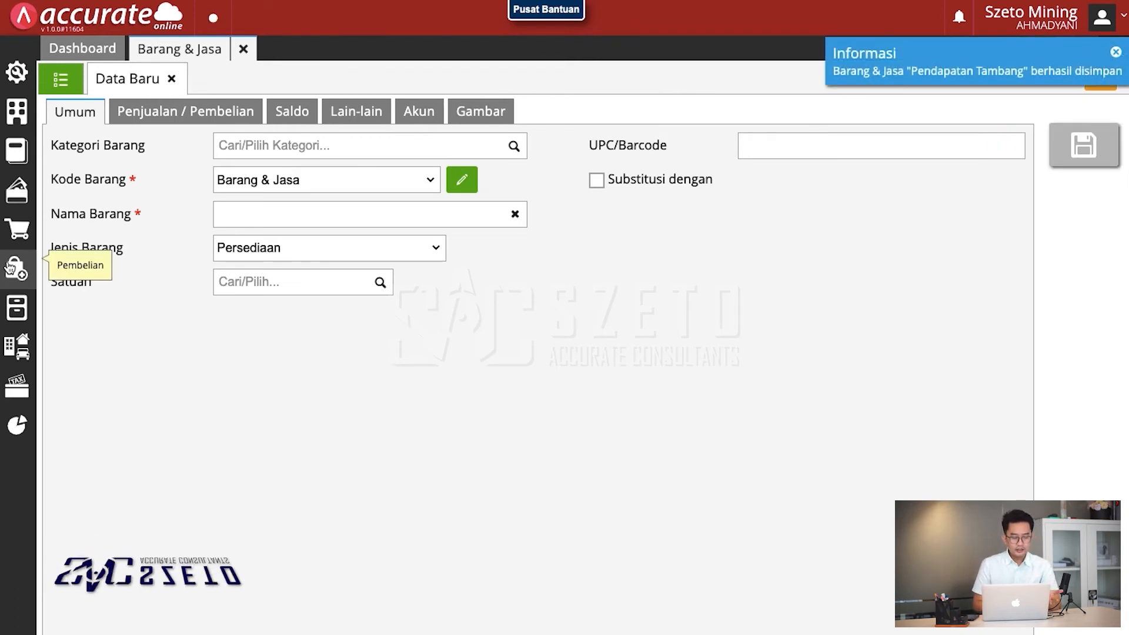
Start a new sales invoice and add PT Ananda Cemerlang as its new customer.
left_click(16, 231)
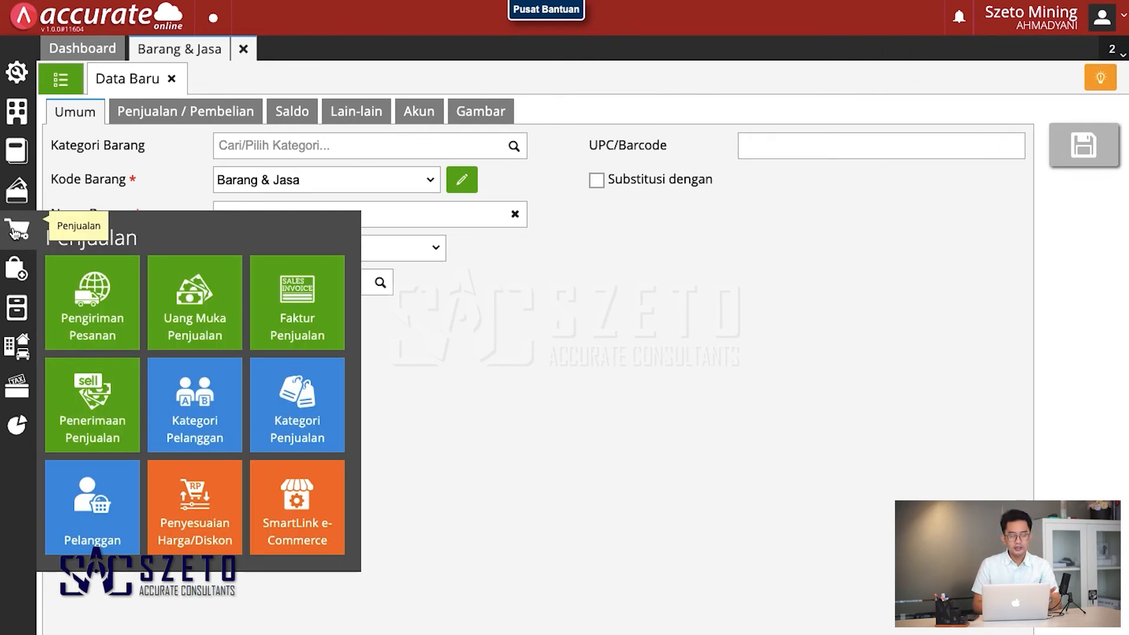
left_click(284, 342)
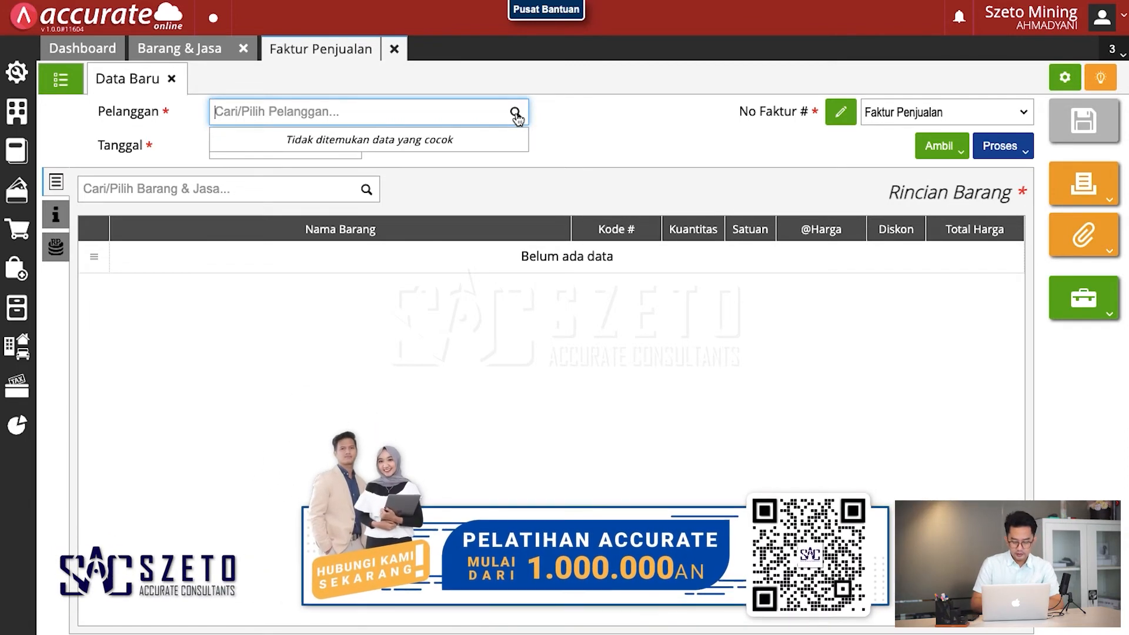
type("PT")
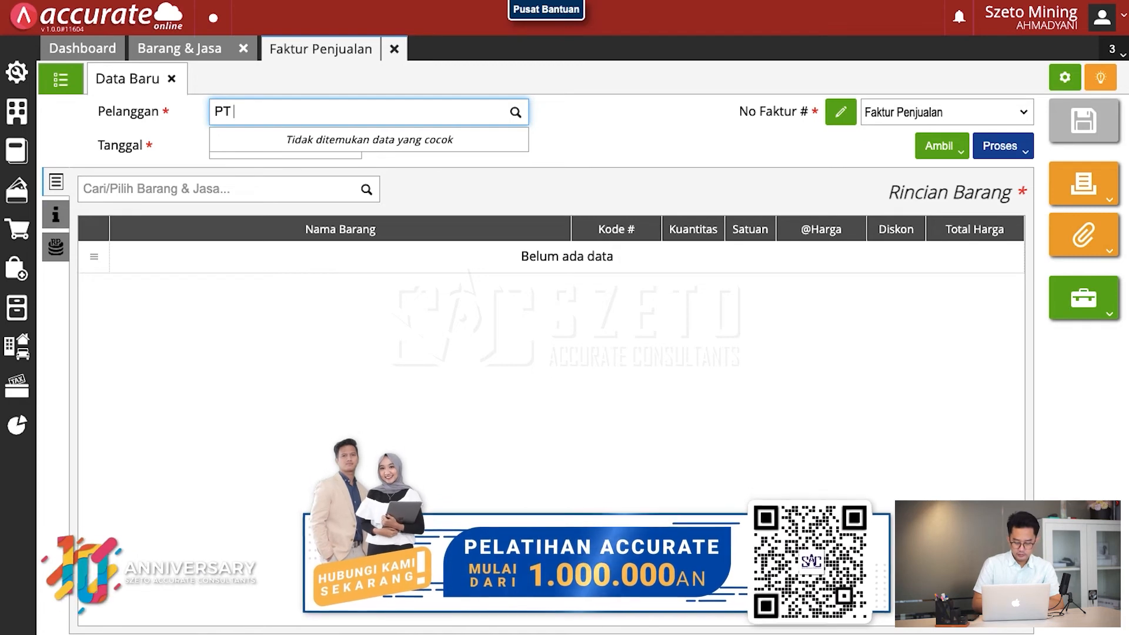
type(" Ananda ")
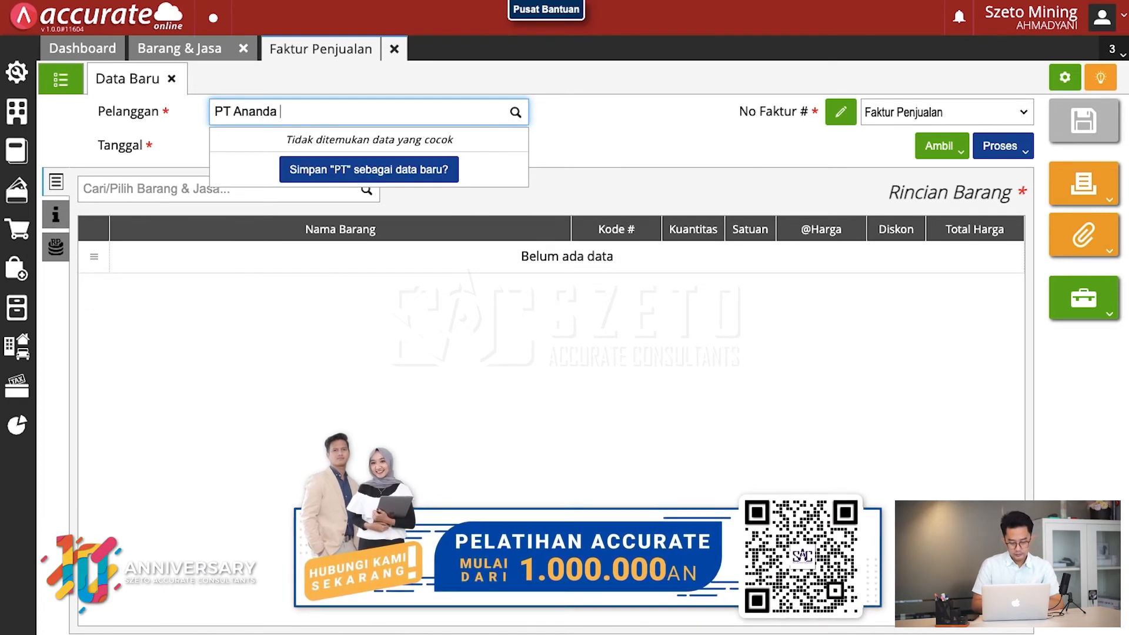
type("Cemerlang")
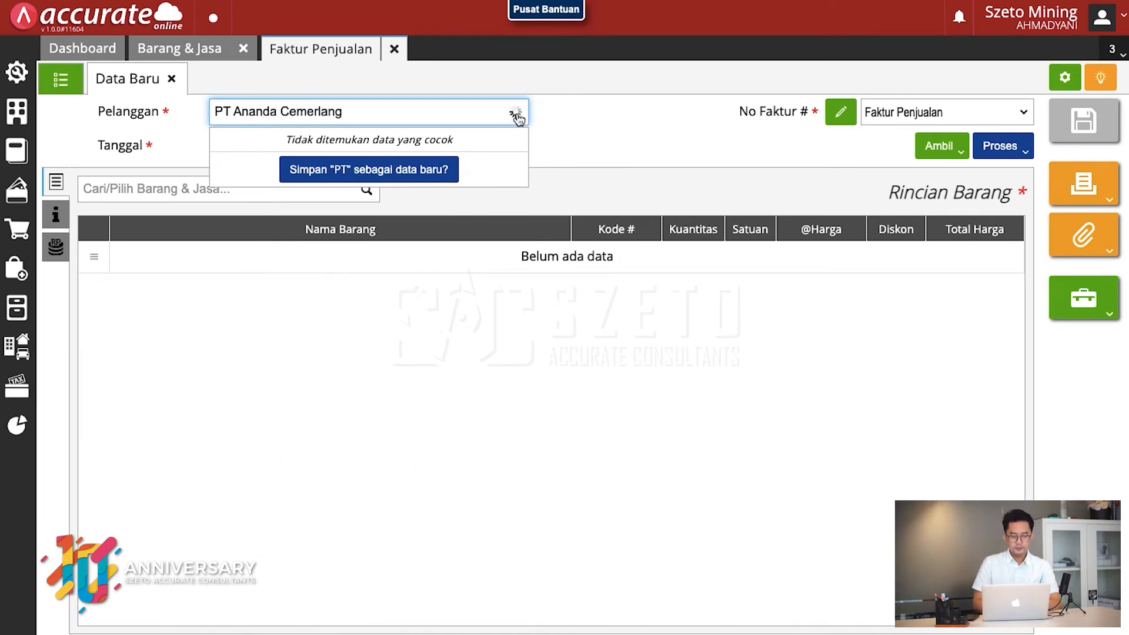
left_click(429, 170)
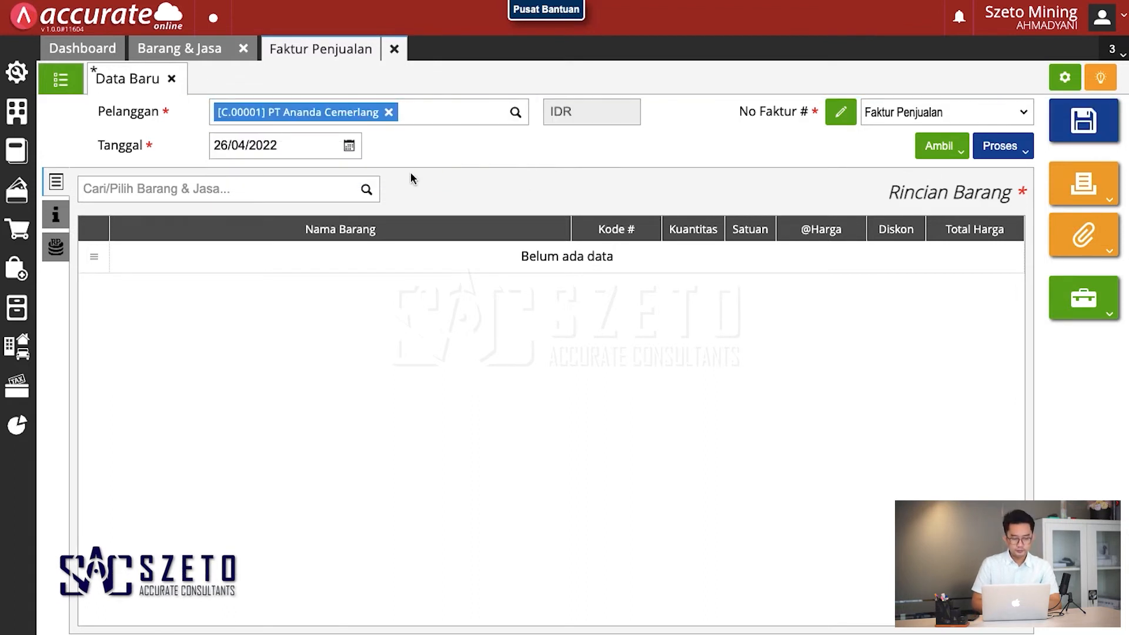
Open the saved Pendapatan Tambang item's Penjualan / Pembelian settings and search the PPh taxes for "tamban".
left_click(207, 55)
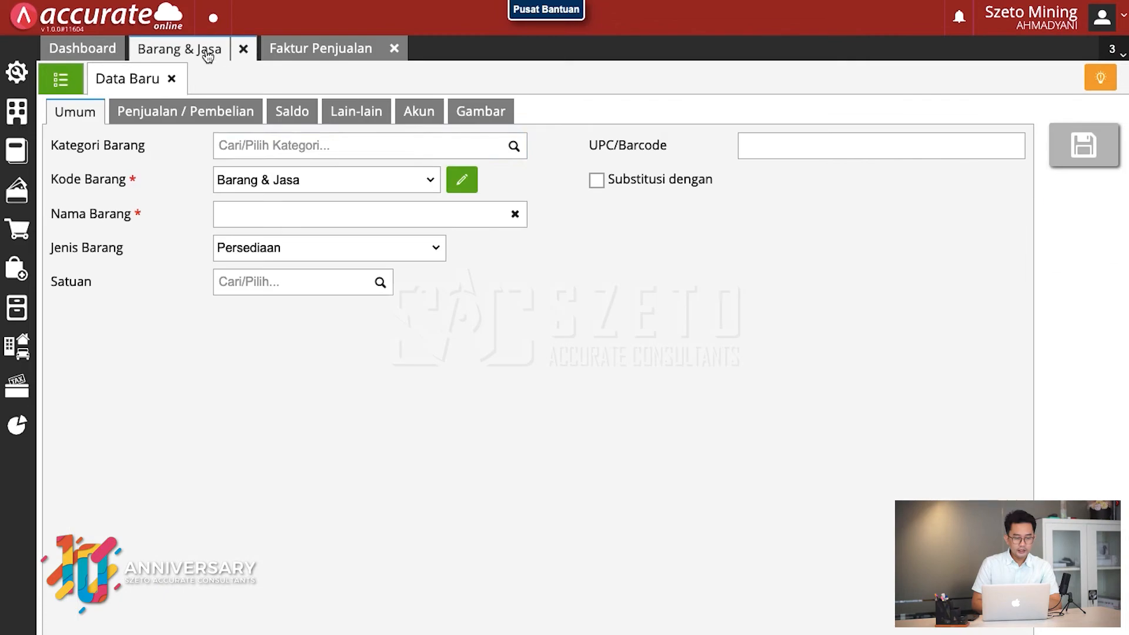
left_click(61, 80)
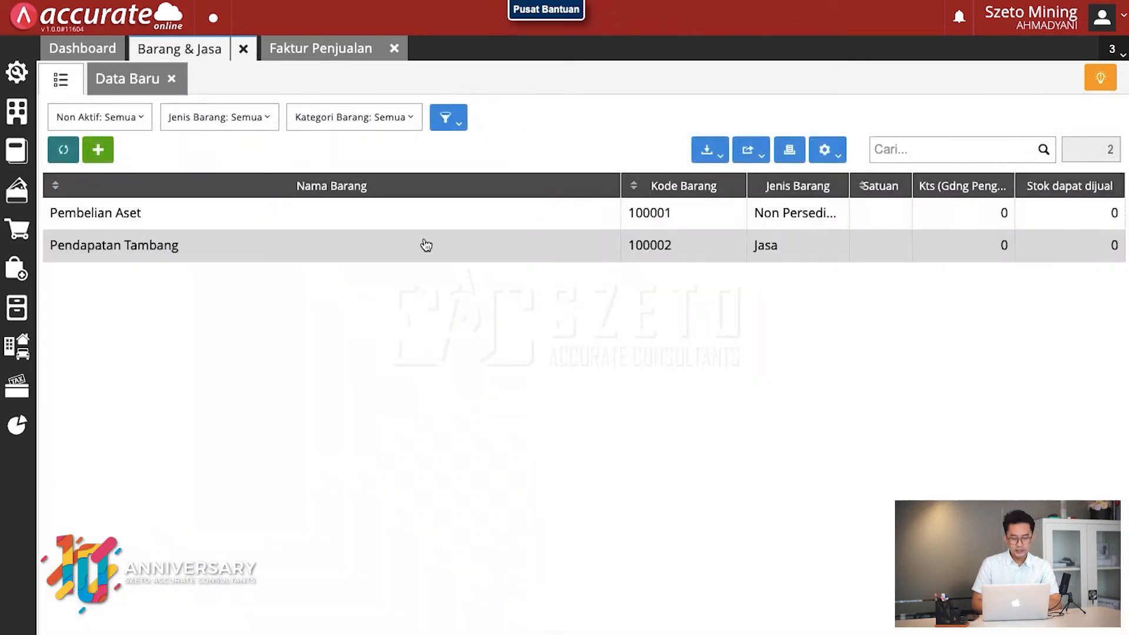
left_click(445, 257)
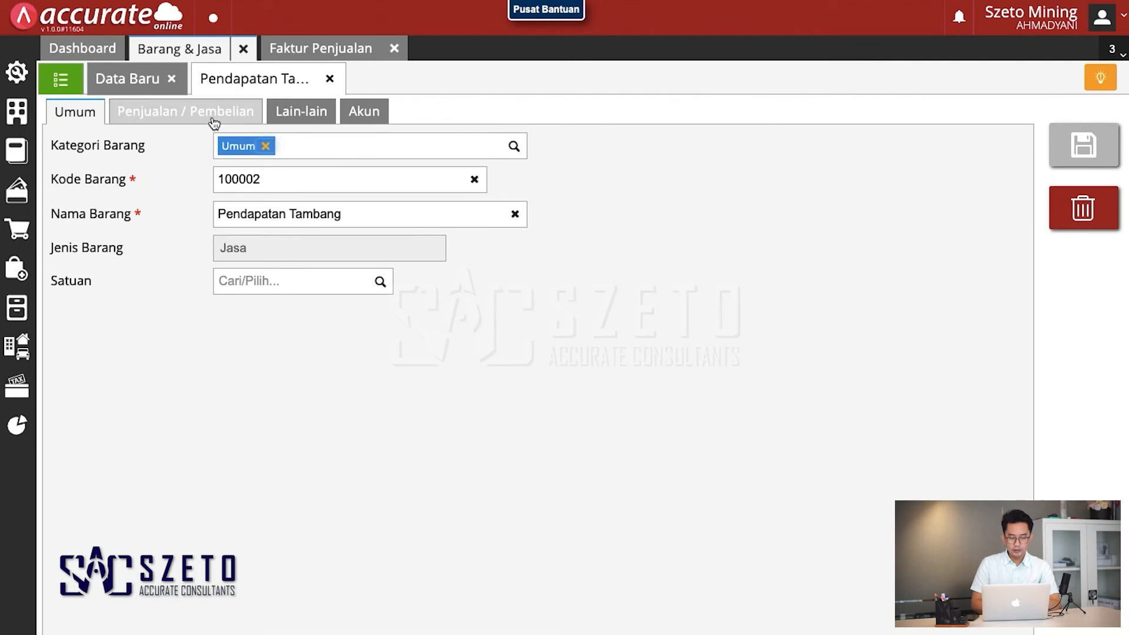
left_click(214, 117)
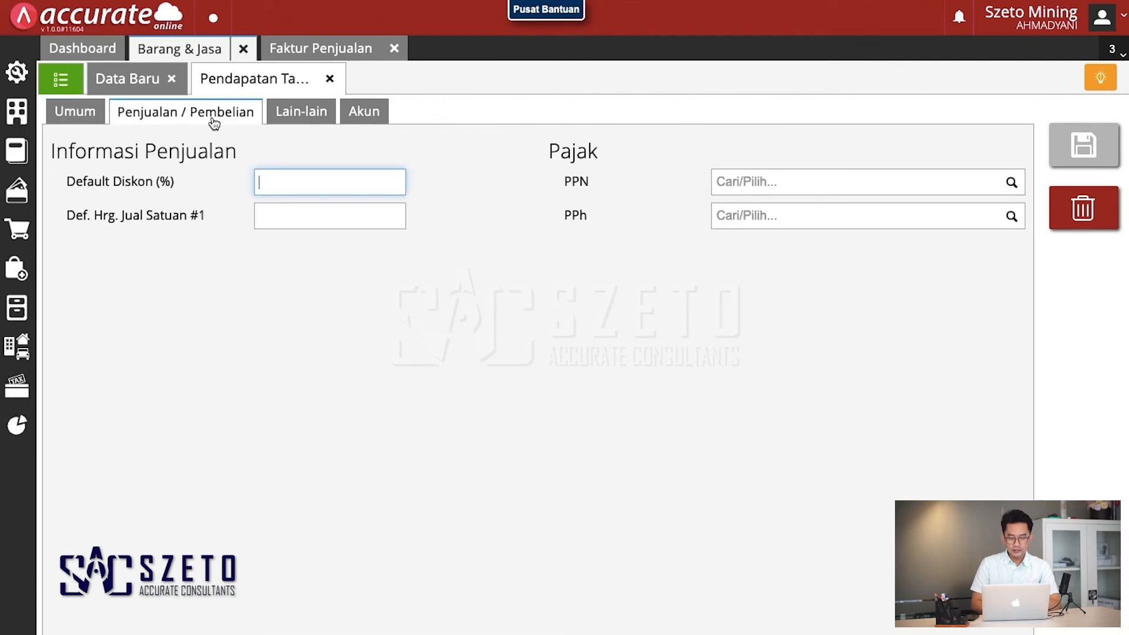
left_click(1013, 218)
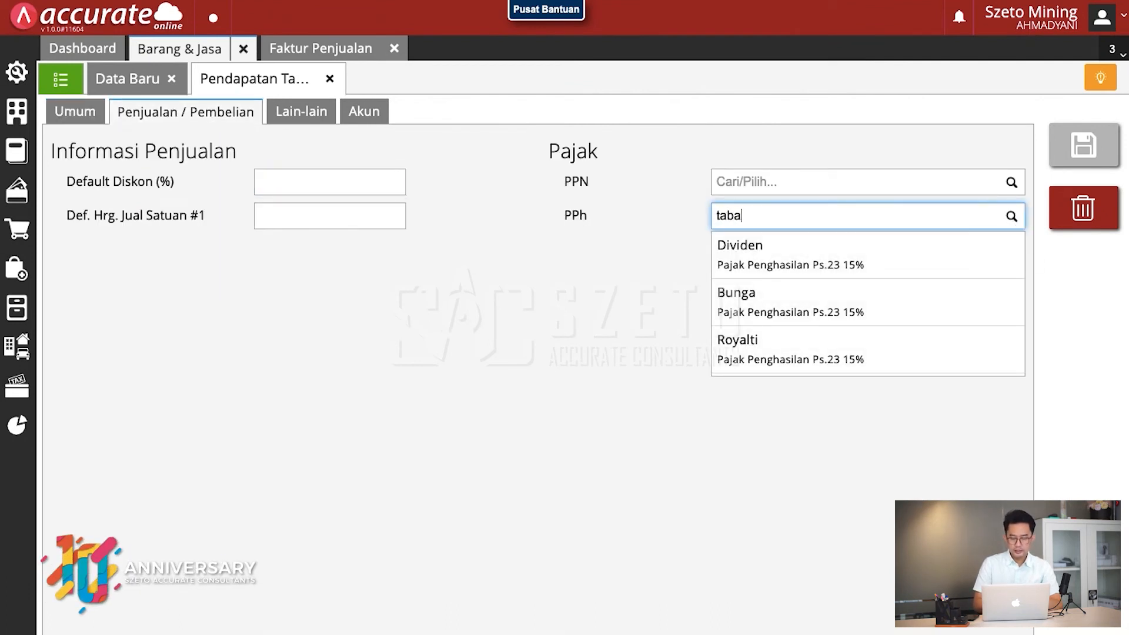
type("tamban")
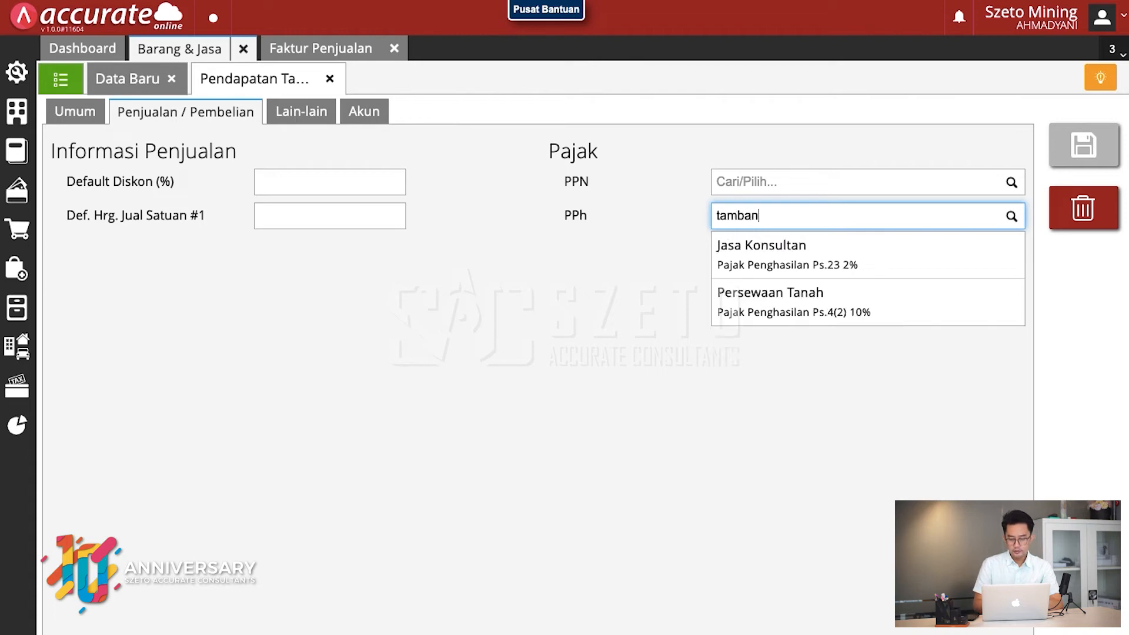
left_click(569, 292)
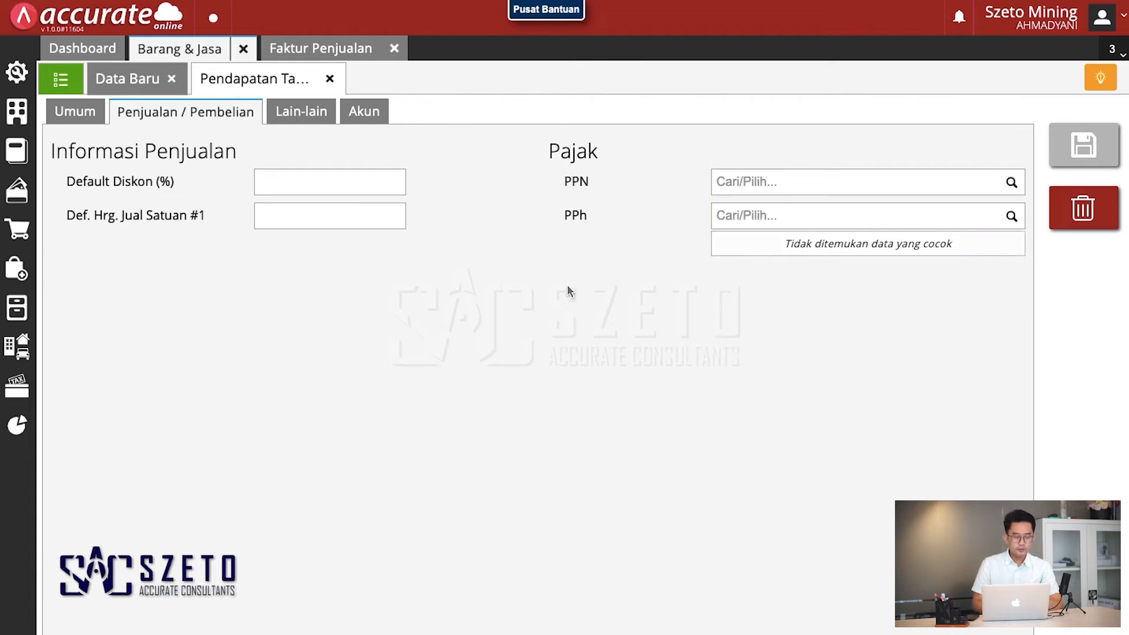
Start a new Pajak Penghasilan Ps.23 tax of type Jasa Penambangan dan Jasa Penunjang di Bidang Penambangan Selain Migas.
left_click(10, 118)
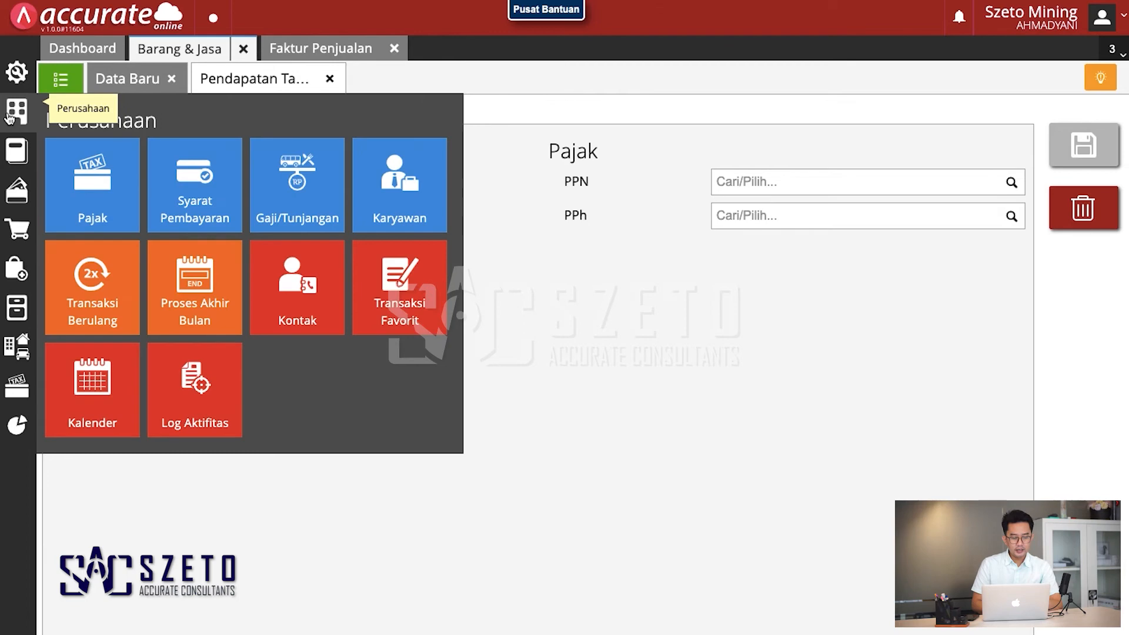
left_click(96, 202)
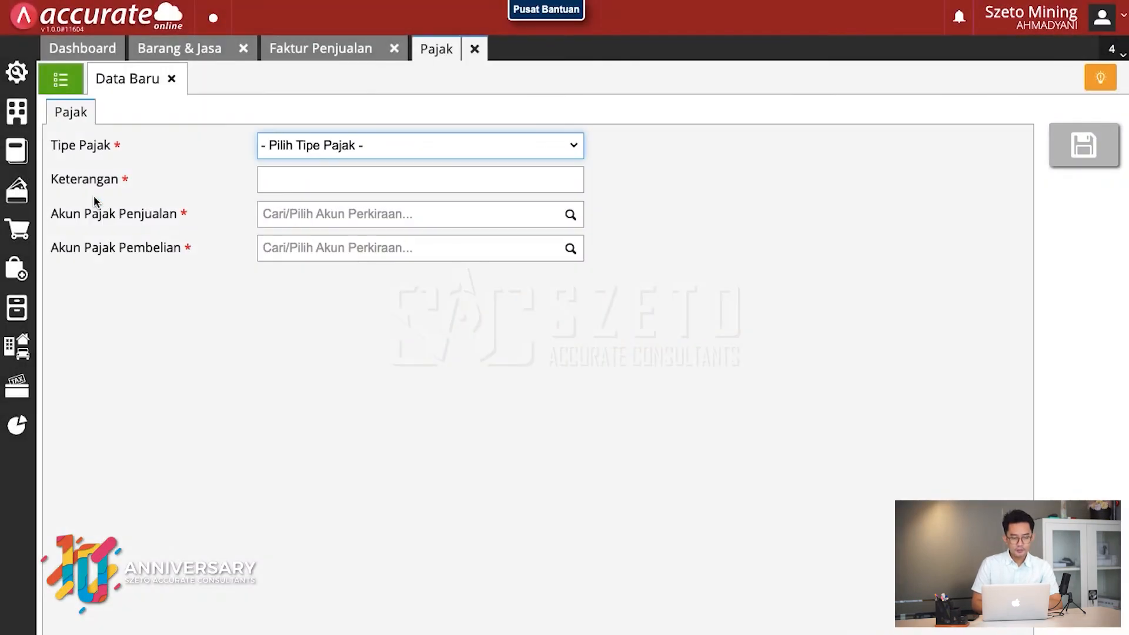
left_click(363, 145)
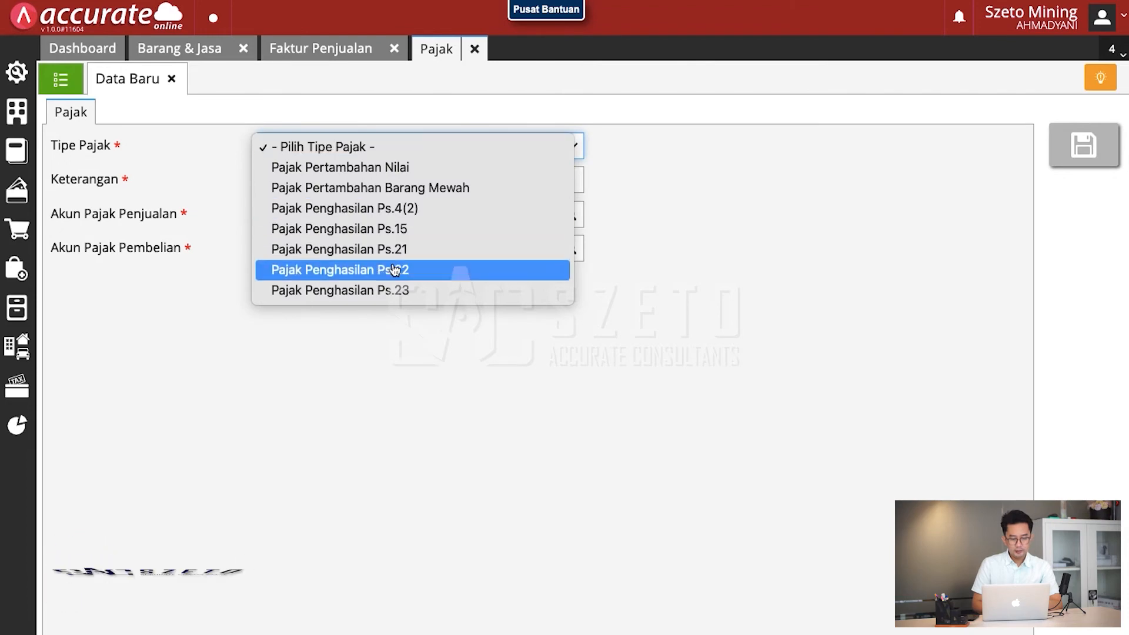
left_click(398, 288)
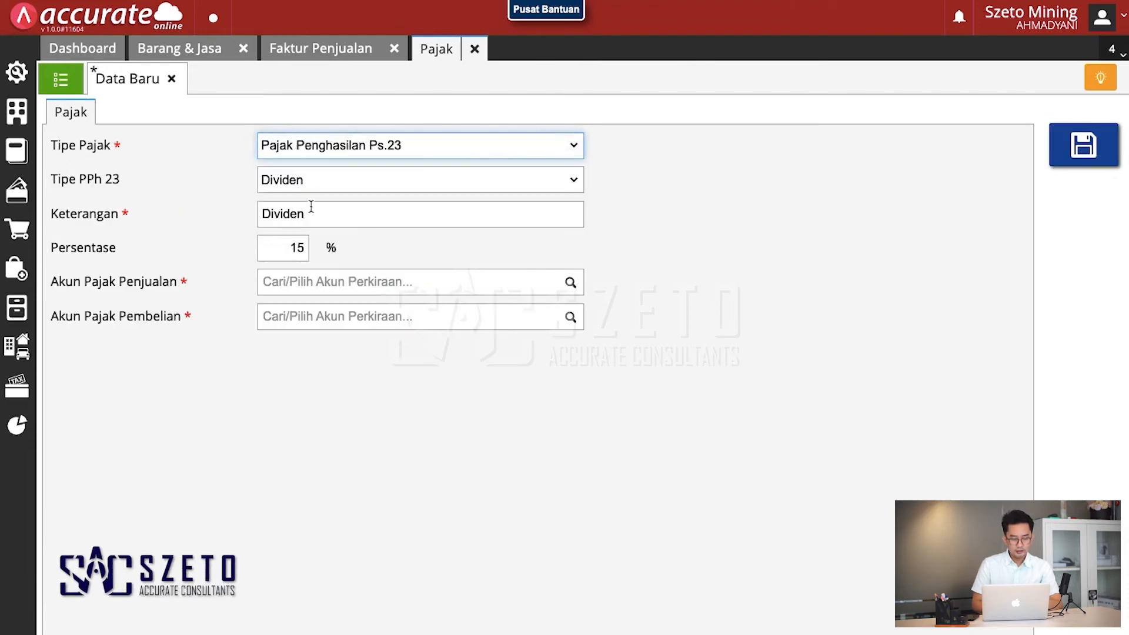
left_click(333, 189)
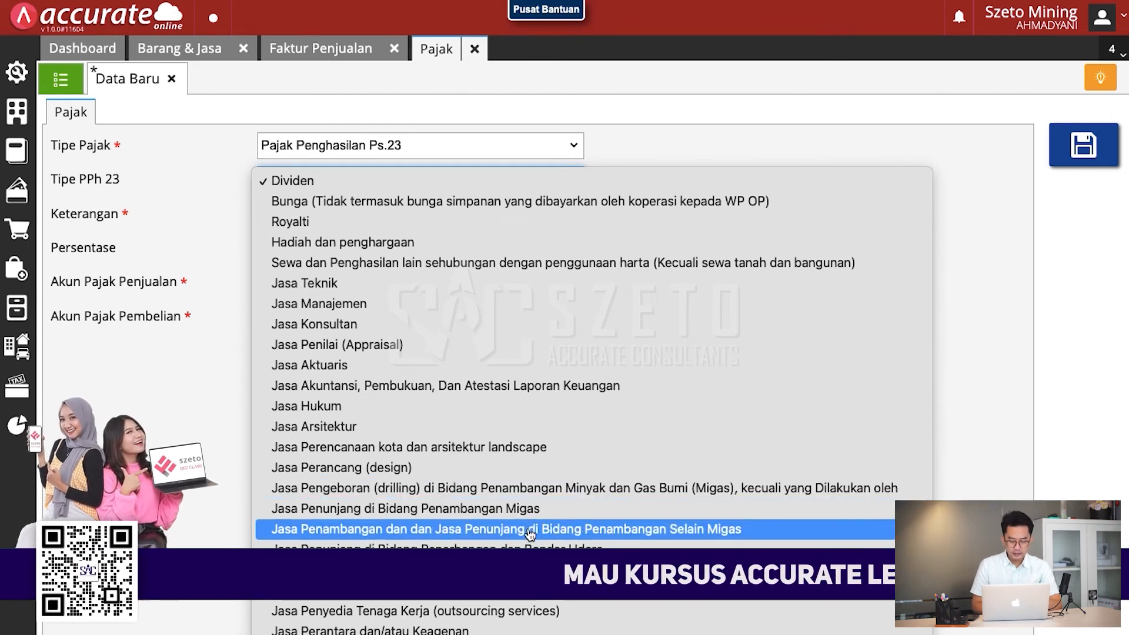
left_click(559, 529)
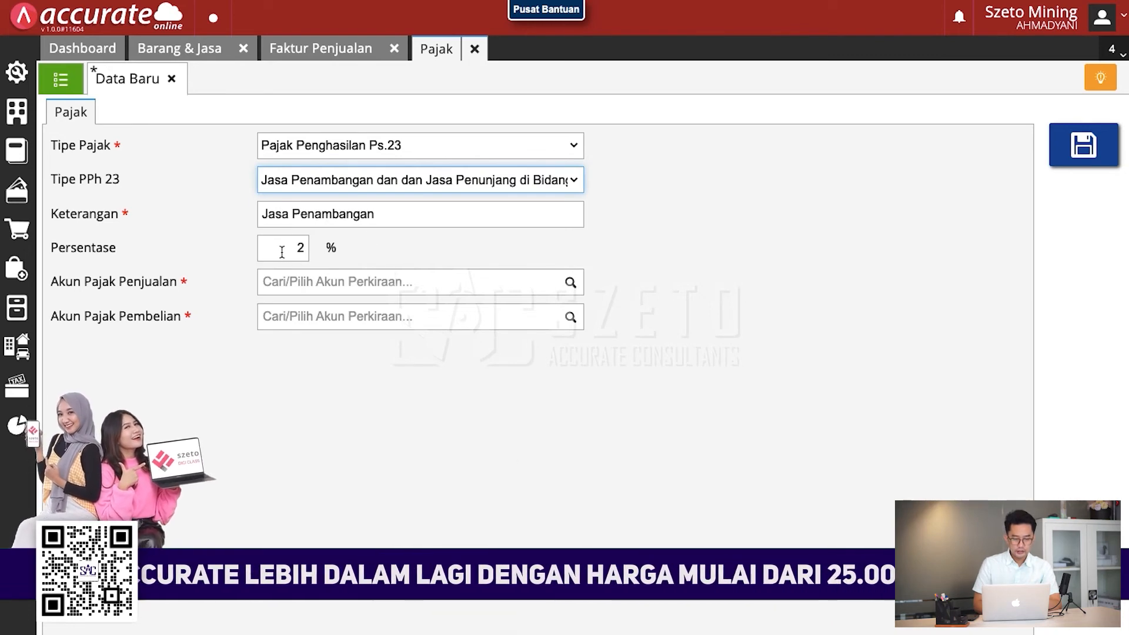
Assign PPh 23 Penjualan as the sales tax account and PPh 23 Pembelian as the purchase tax account, and save the tax.
left_click(555, 282)
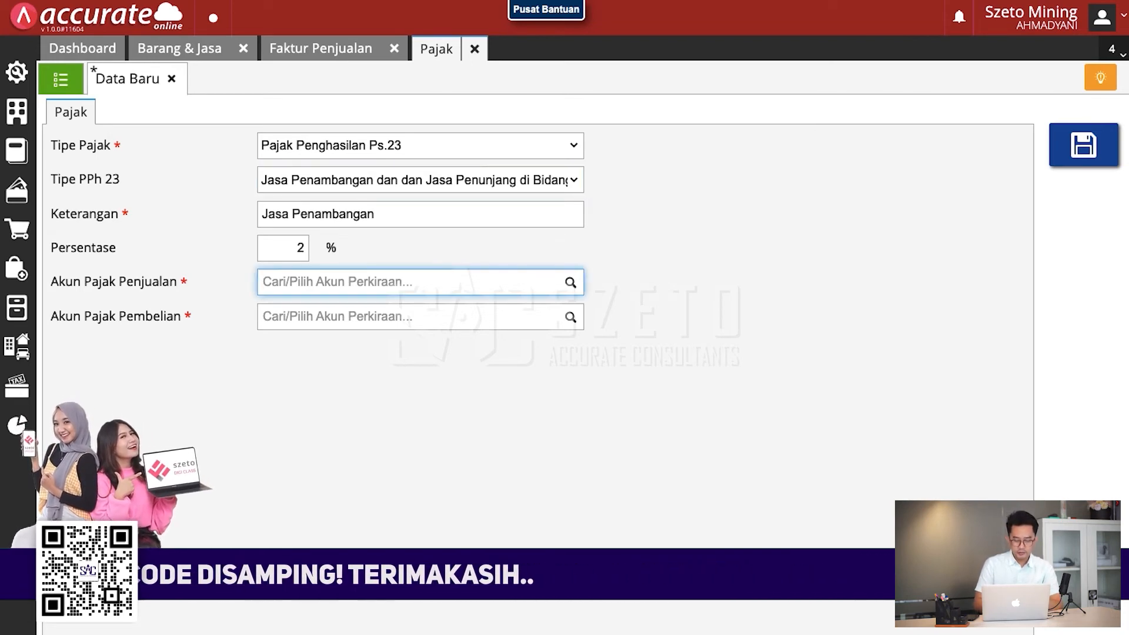
type("pph 23")
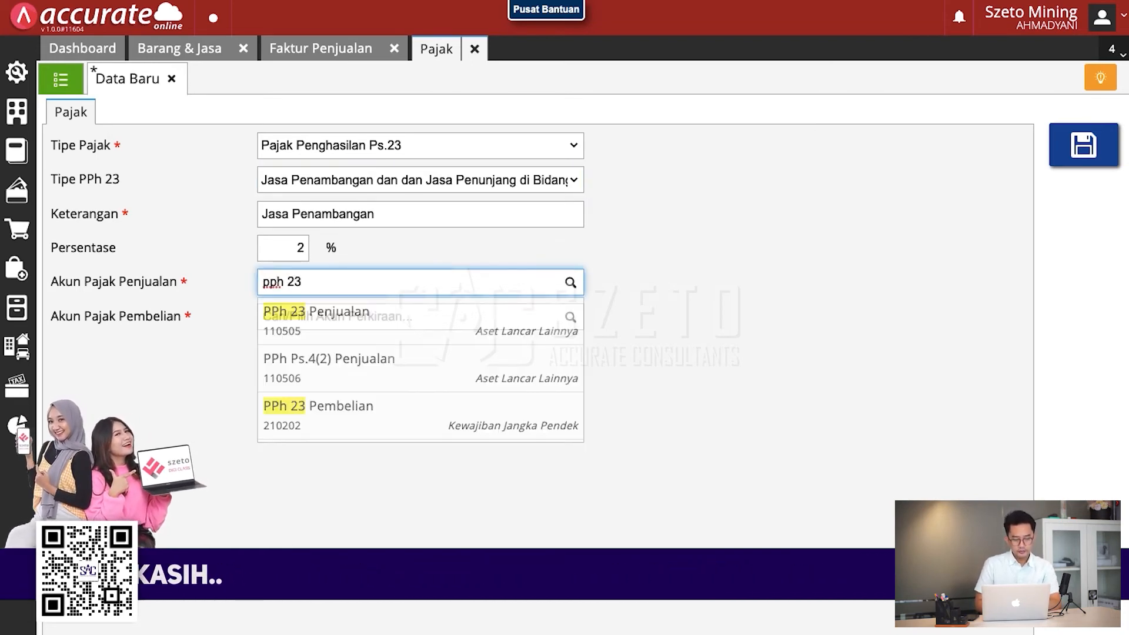
left_click(538, 319)
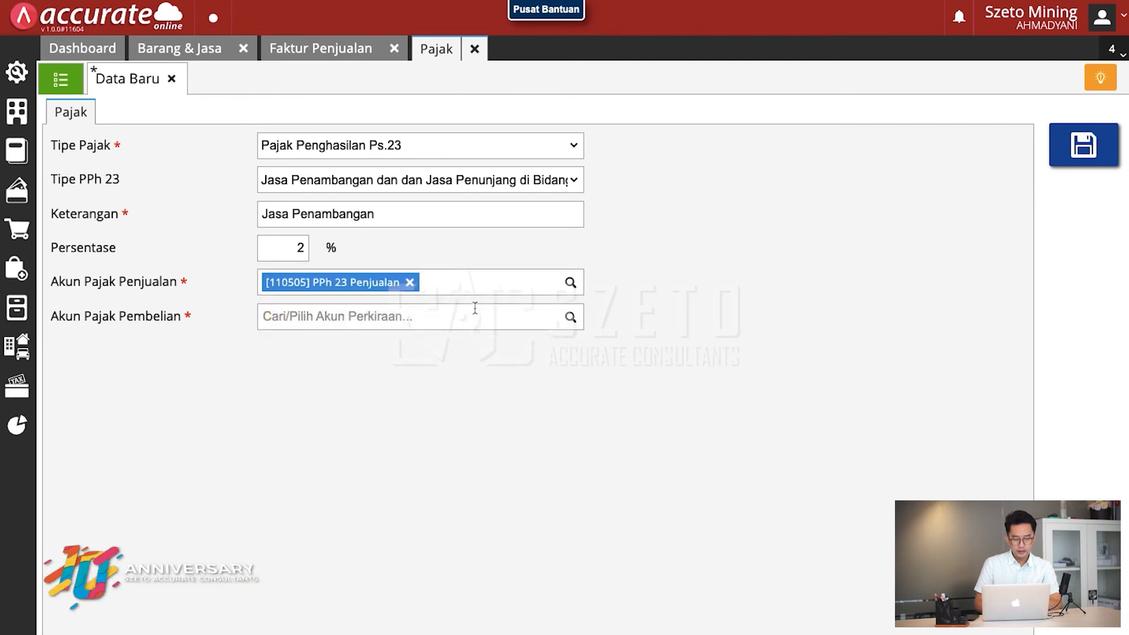
left_click(461, 323)
type("23")
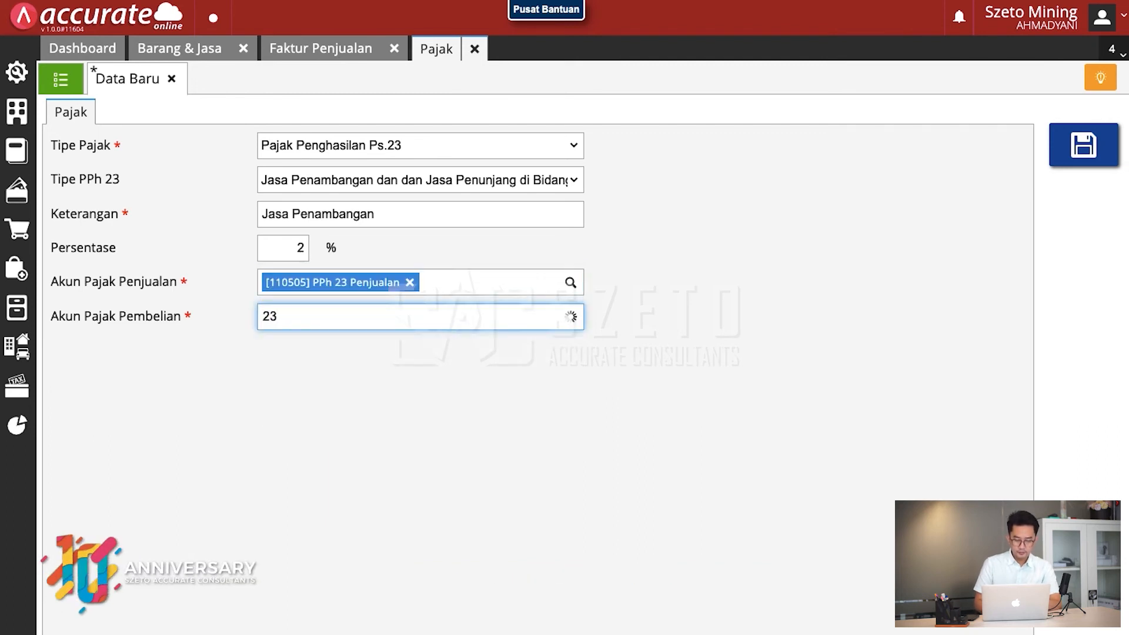
left_click(428, 397)
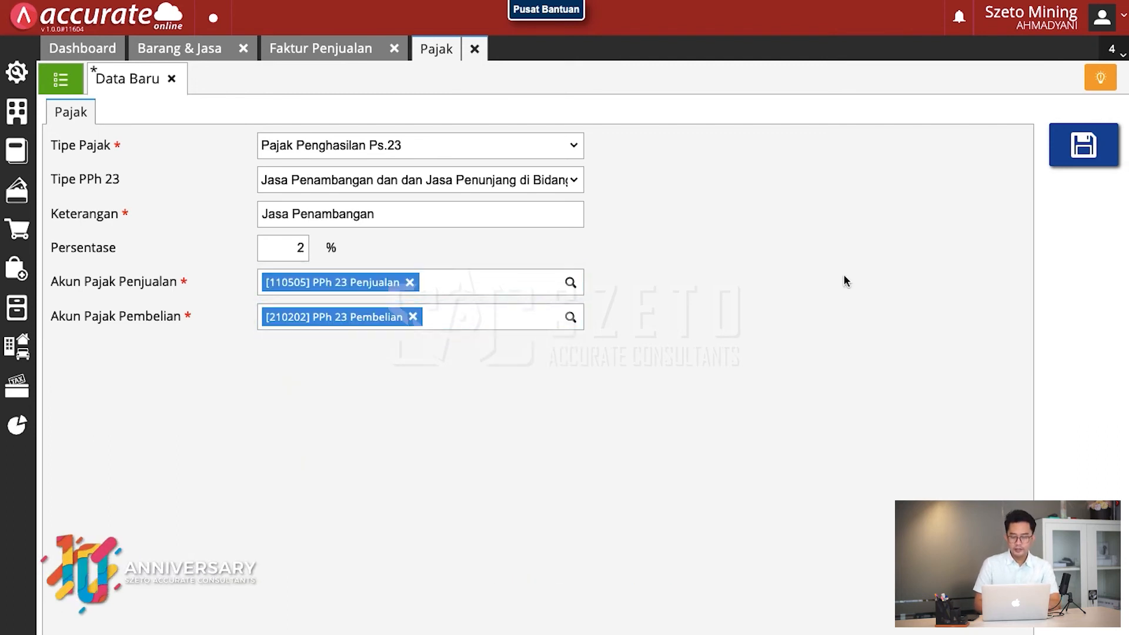
left_click(1085, 159)
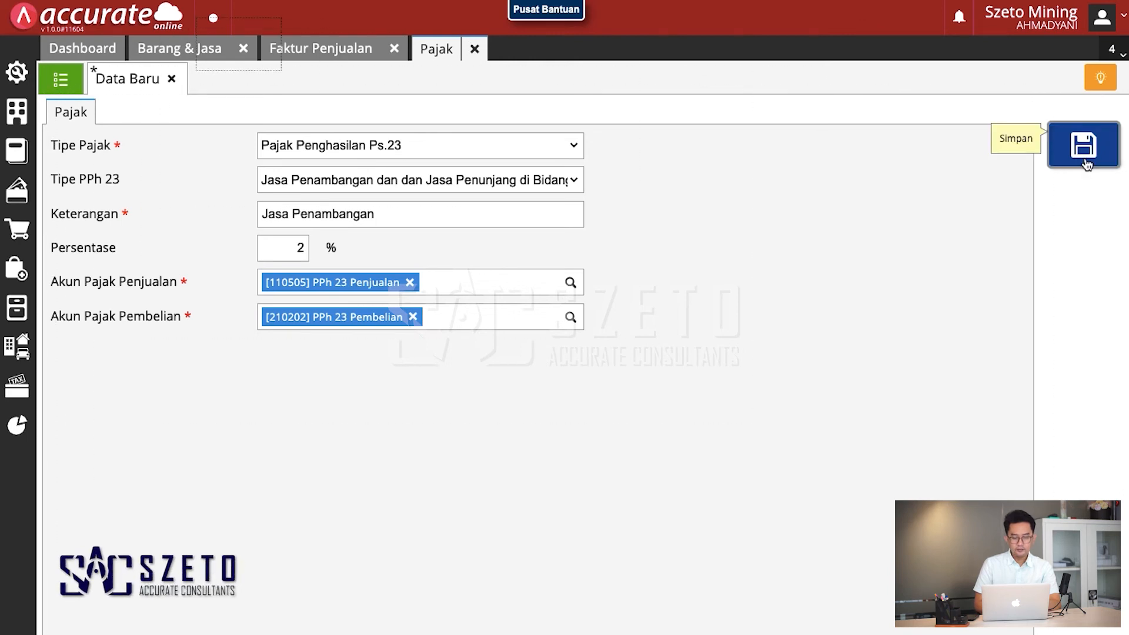
Set the Pendapatan Tambang item's PPh to Jasa Penambangan and save the item.
left_click(195, 56)
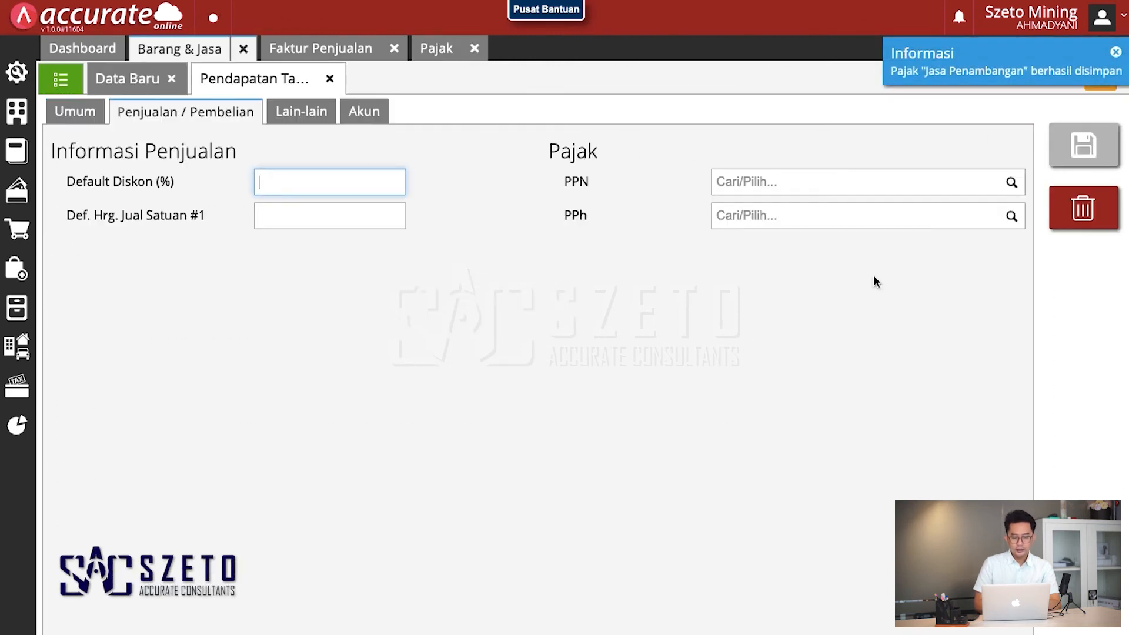
left_click(1011, 216)
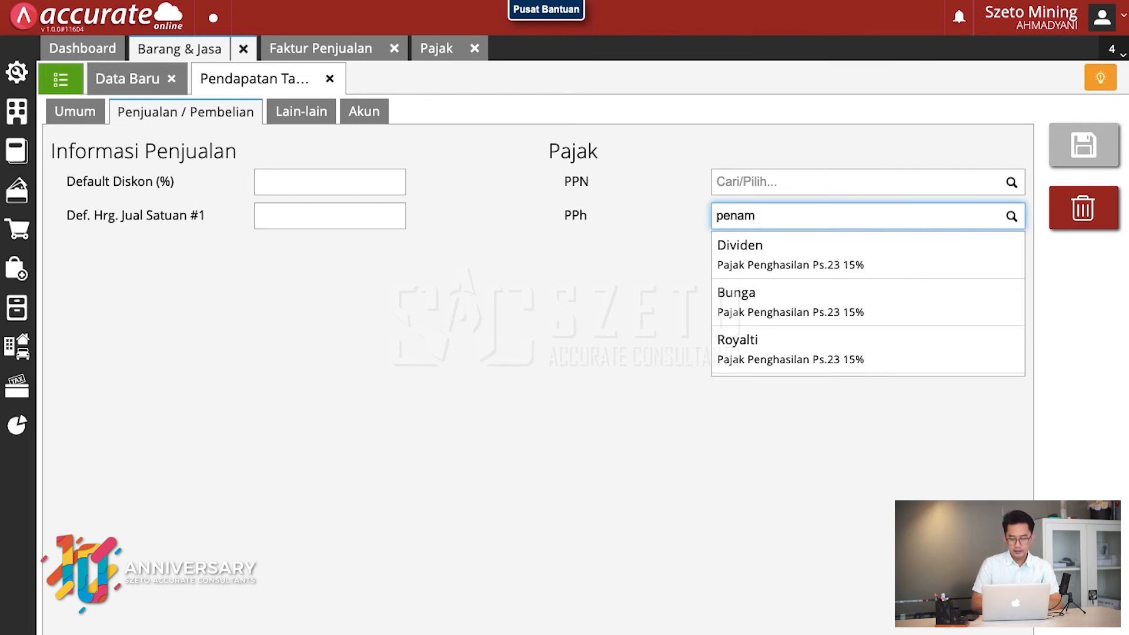
left_click(935, 265)
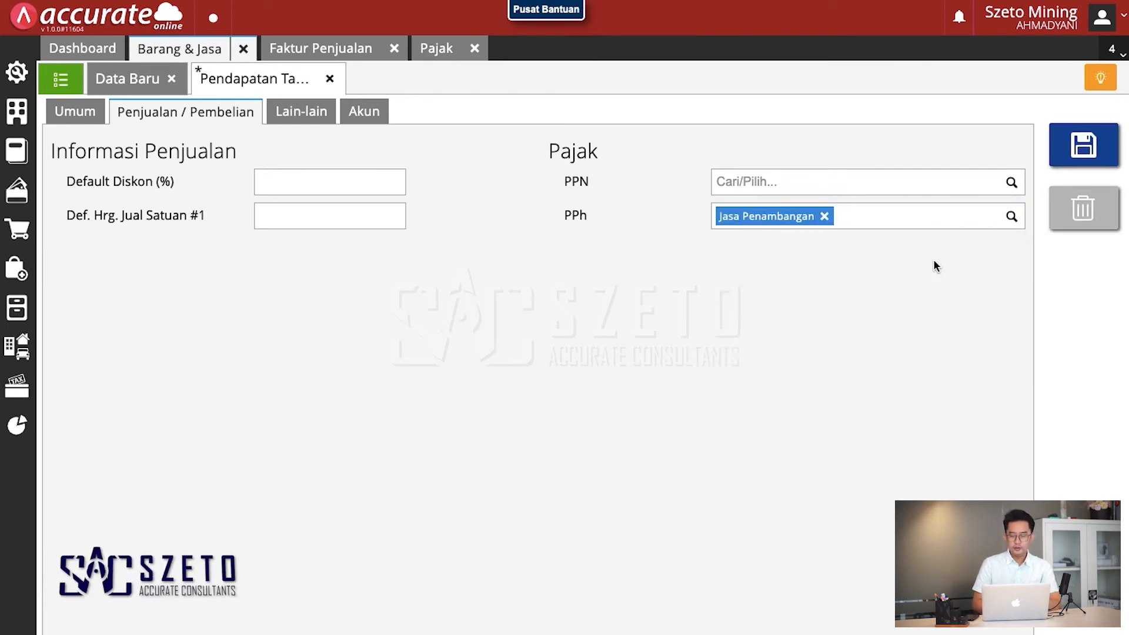
left_click(1067, 150)
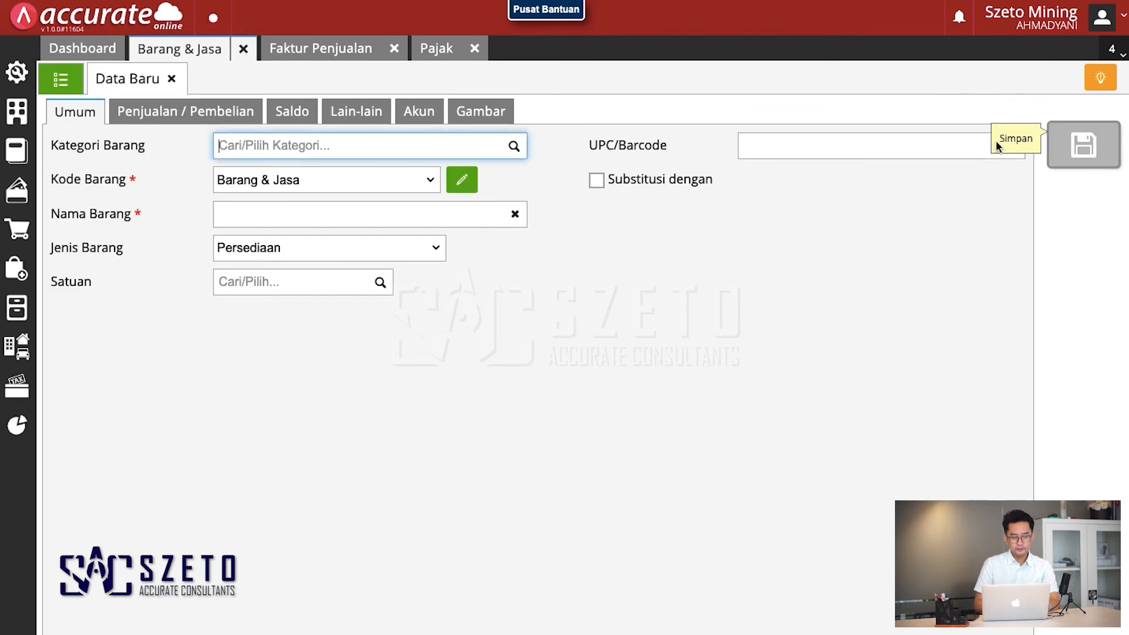
Add one Pendapatan Tambang at Rp 500.000.000 to the open sales invoice for PT Ananda Cemerlang and save the invoice.
left_click(362, 54)
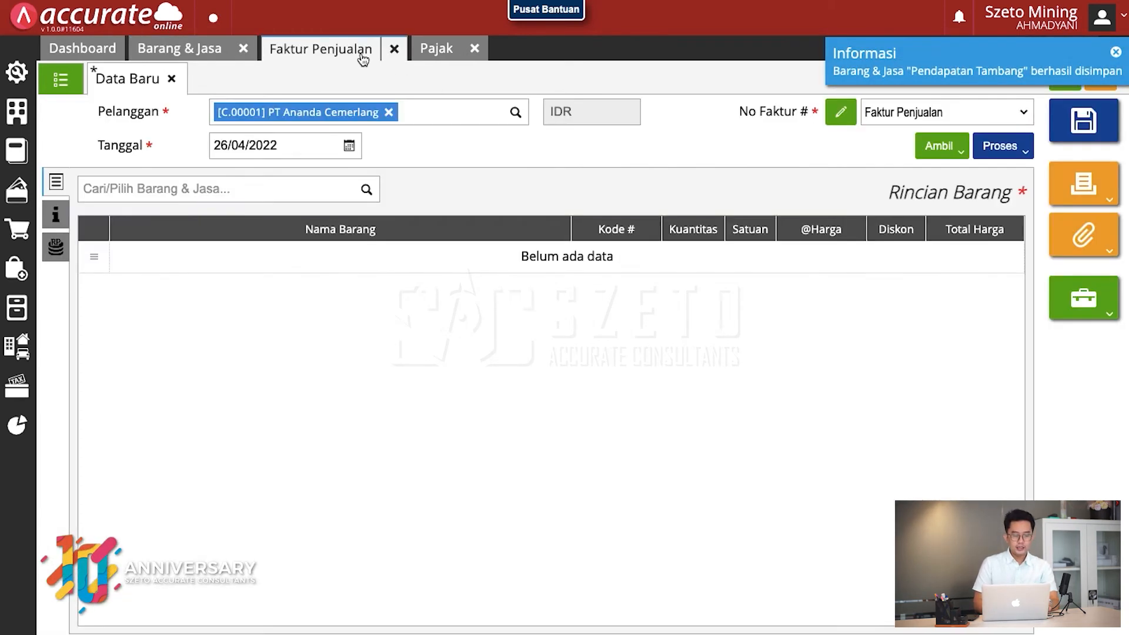
left_click(307, 193)
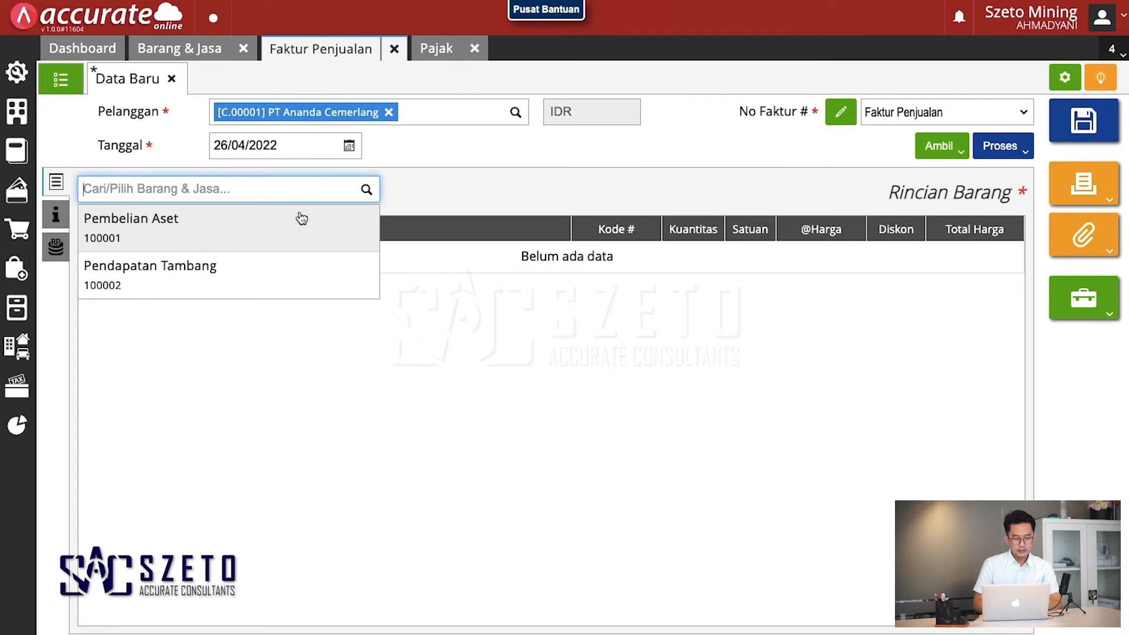
left_click(304, 280)
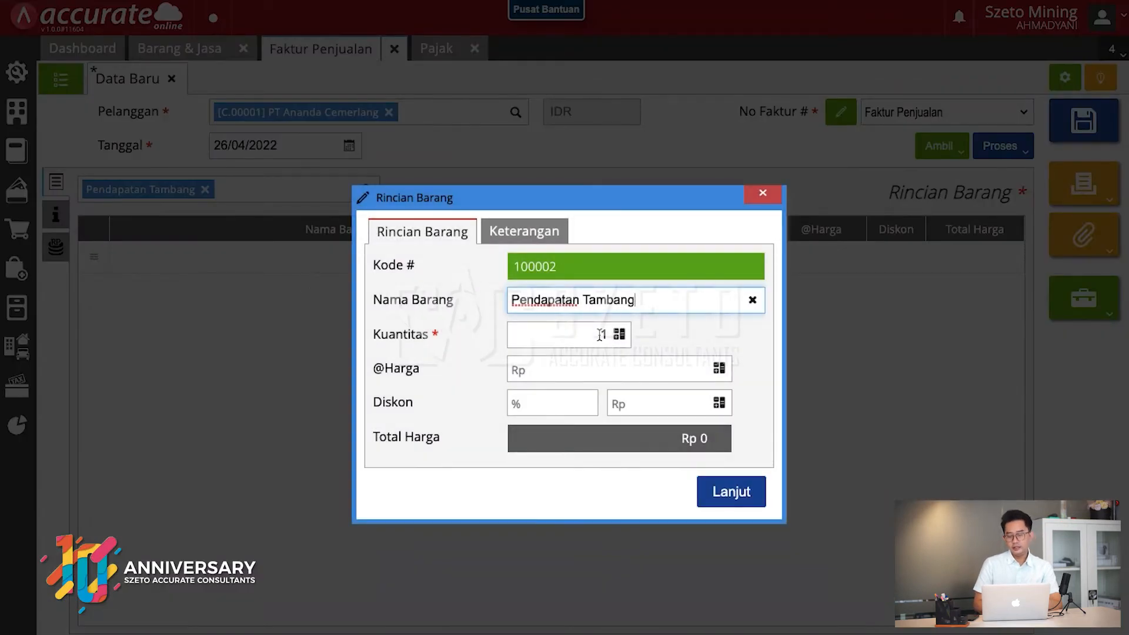
left_click(605, 336)
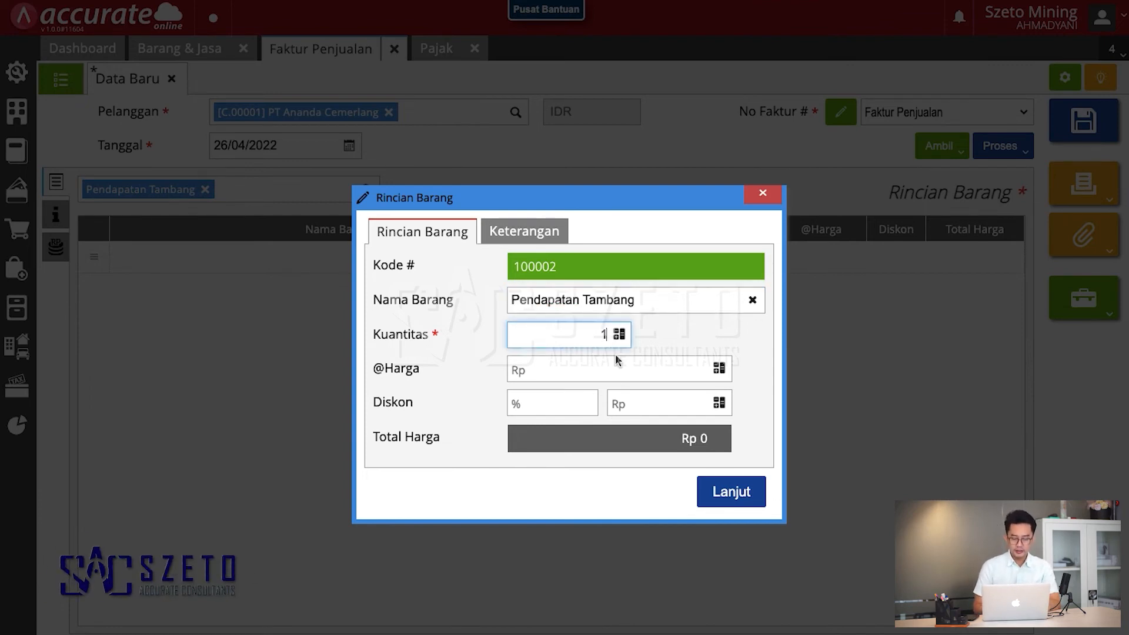
left_click(633, 371)
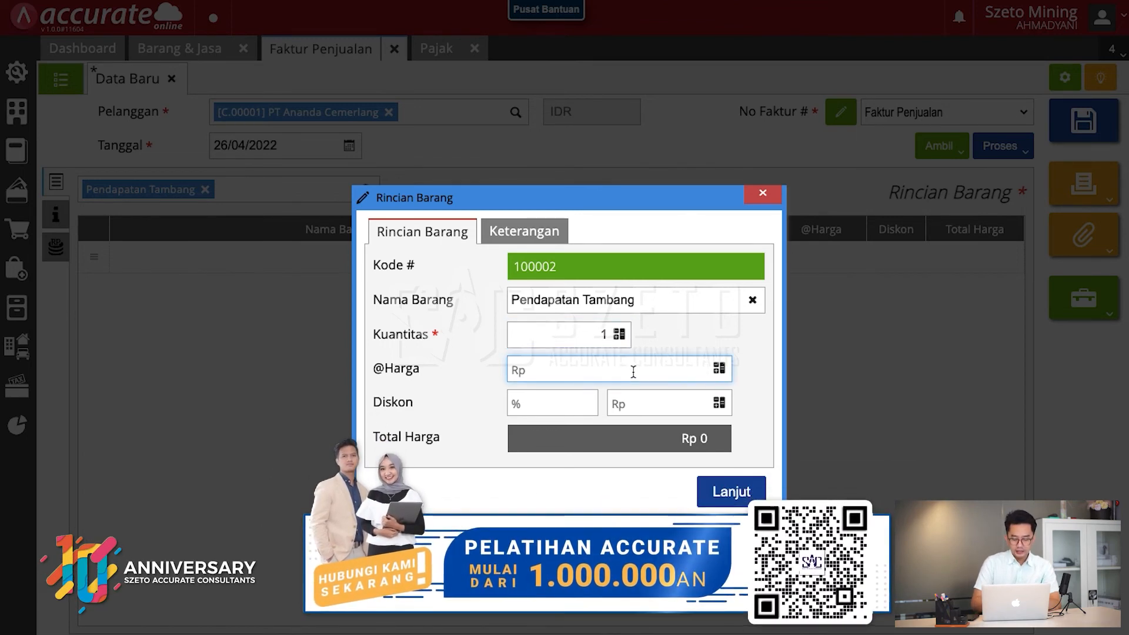
type("3")
key("BackSpace")
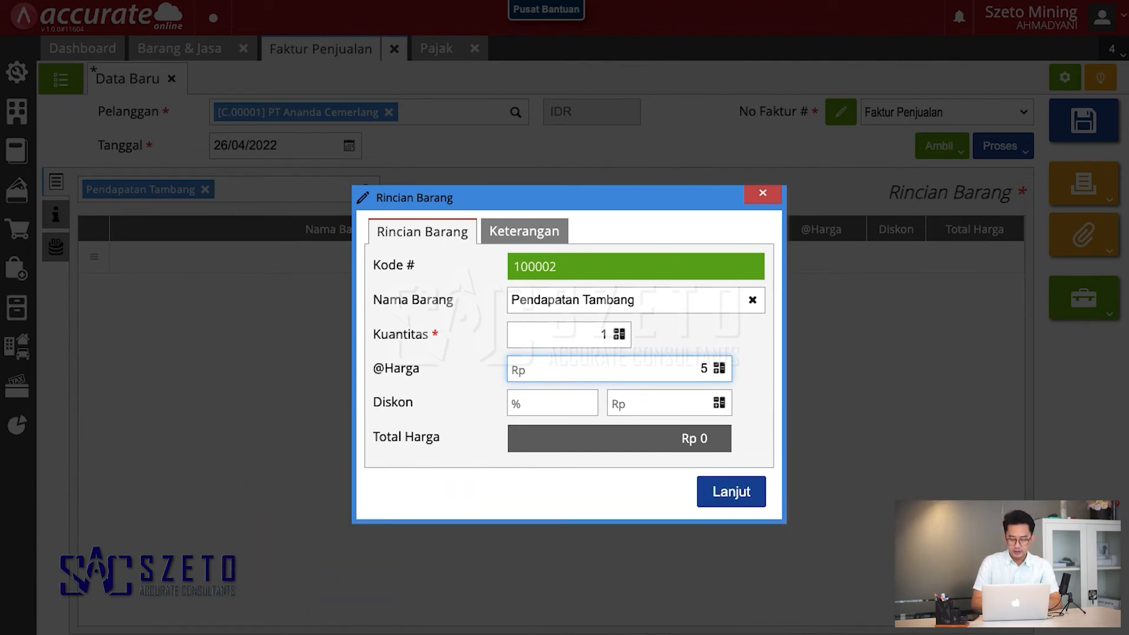
type("500.000.000")
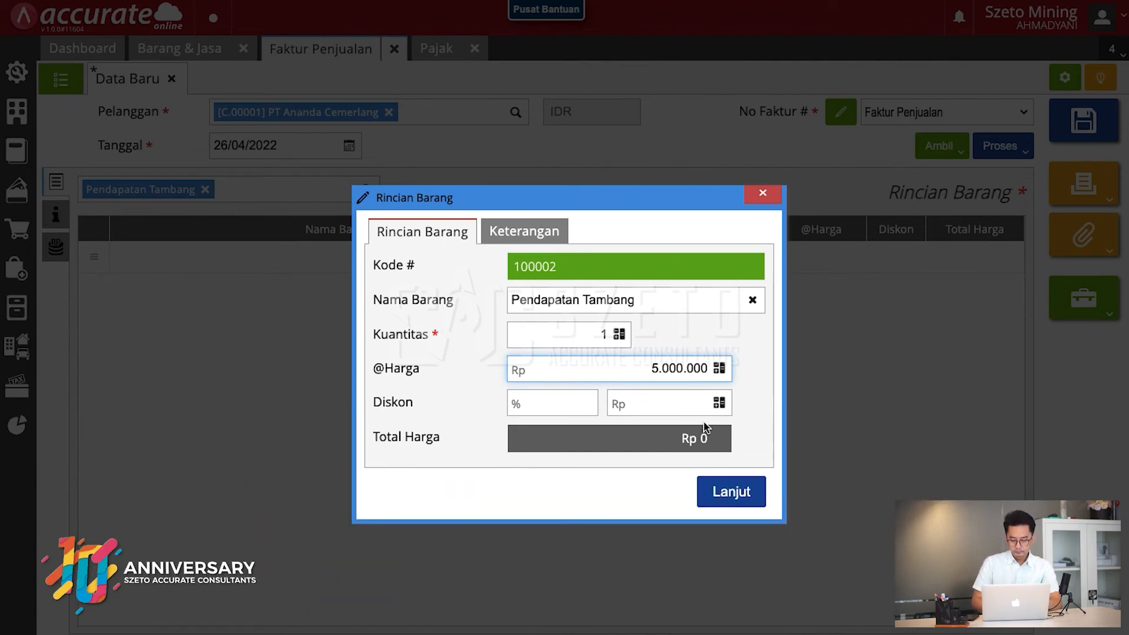
left_click(735, 499)
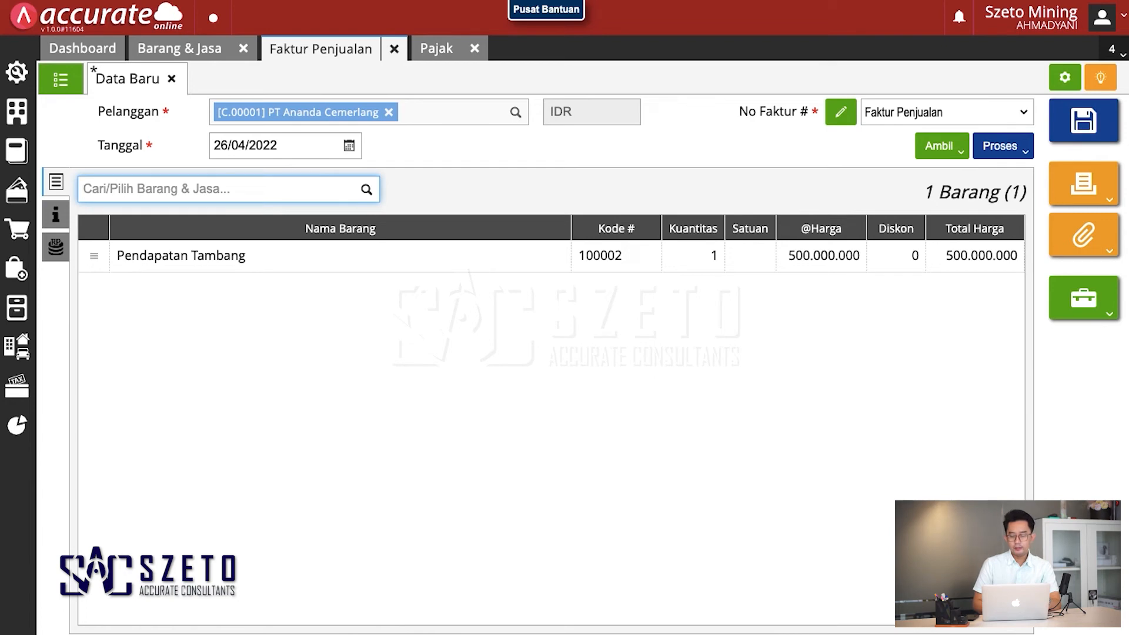
left_click(1084, 123)
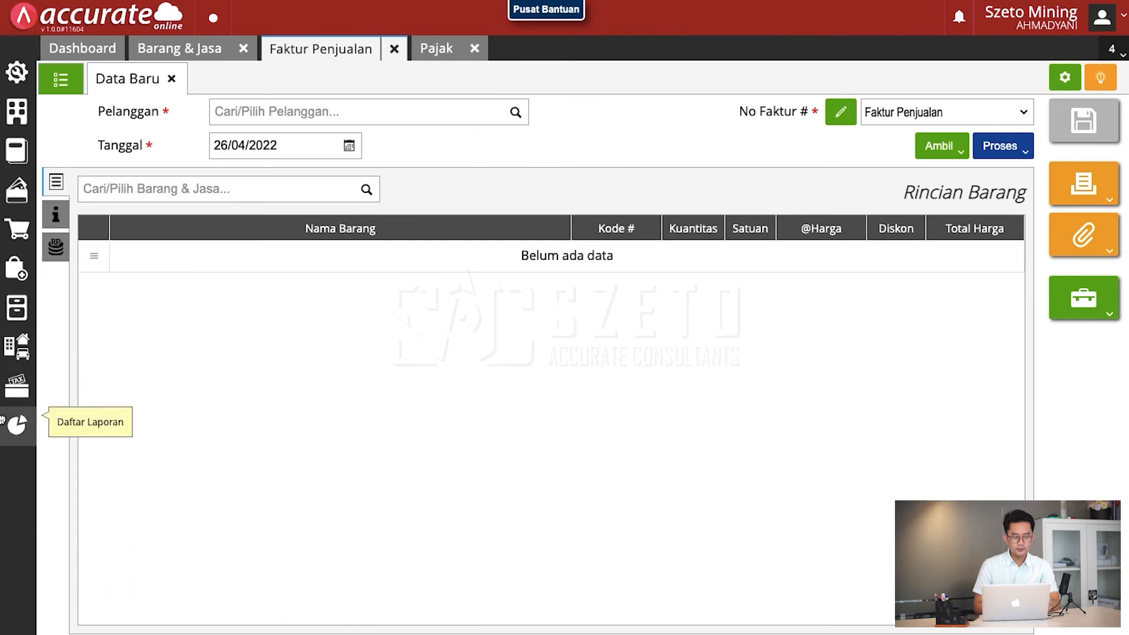
Display the Neraca (Standar) report as of 26/04/2022 and examine its receivables, assets and liabilities.
left_click(12, 427)
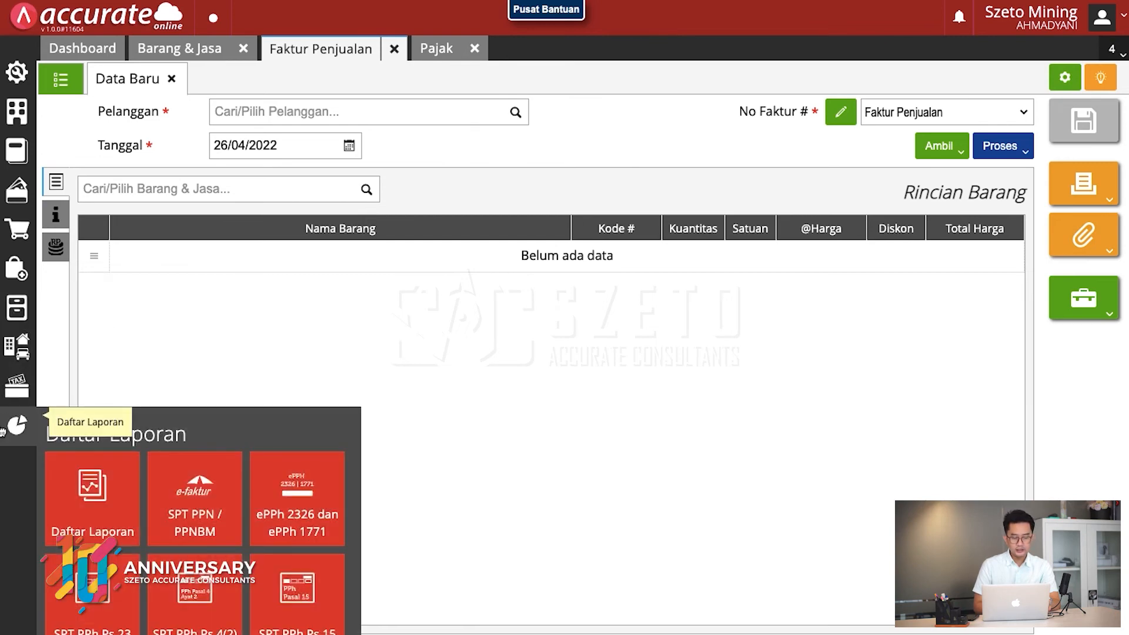
left_click(79, 489)
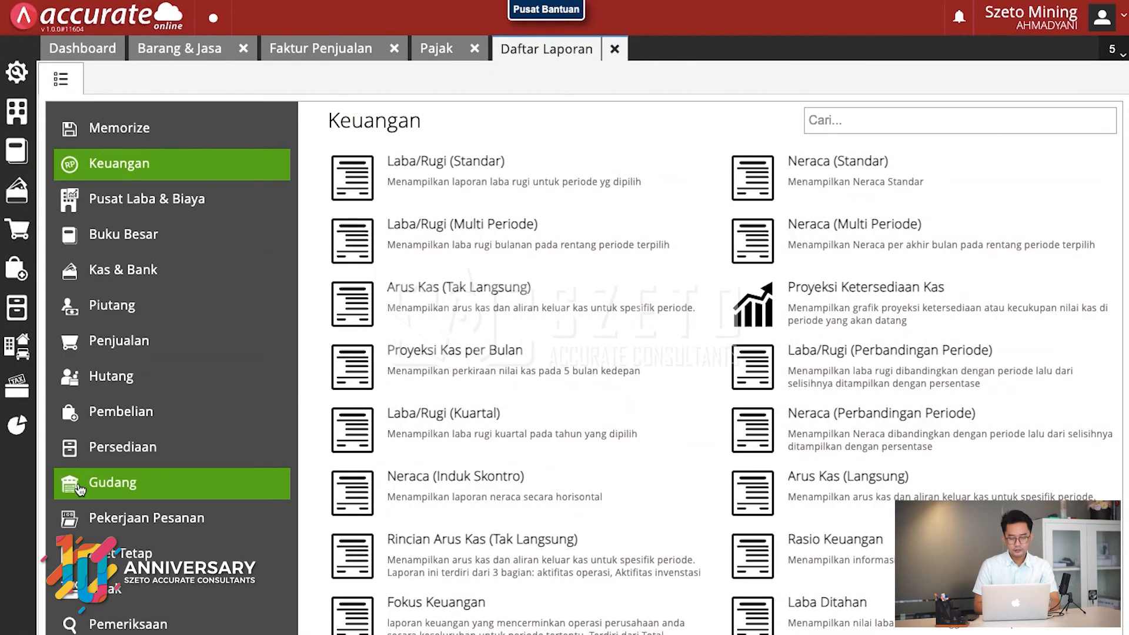
left_click(801, 193)
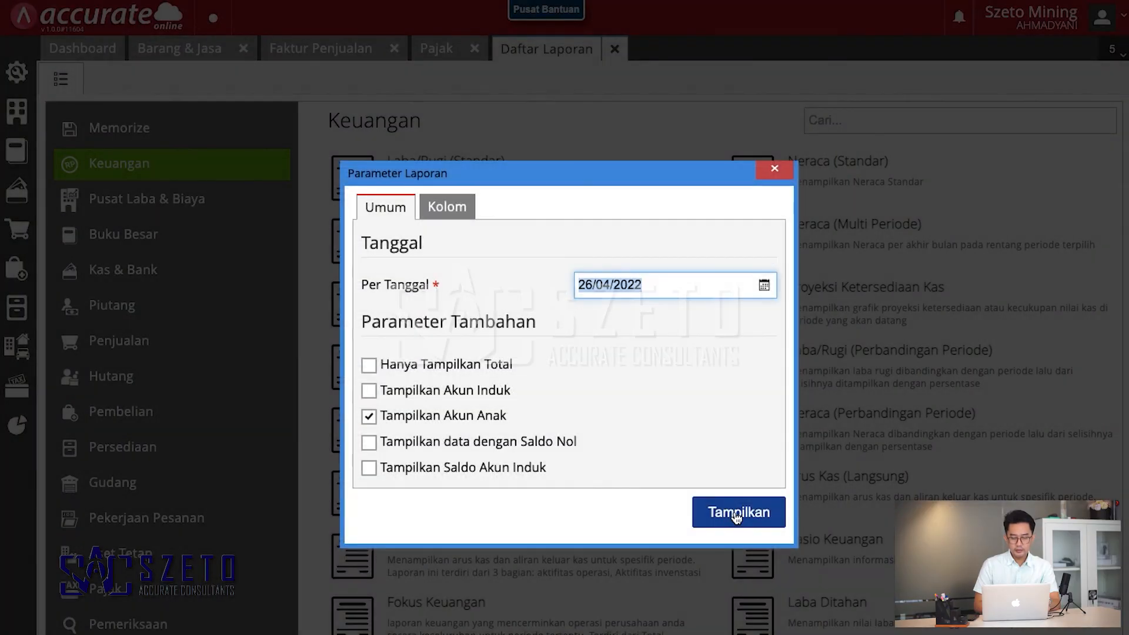
left_click(734, 513)
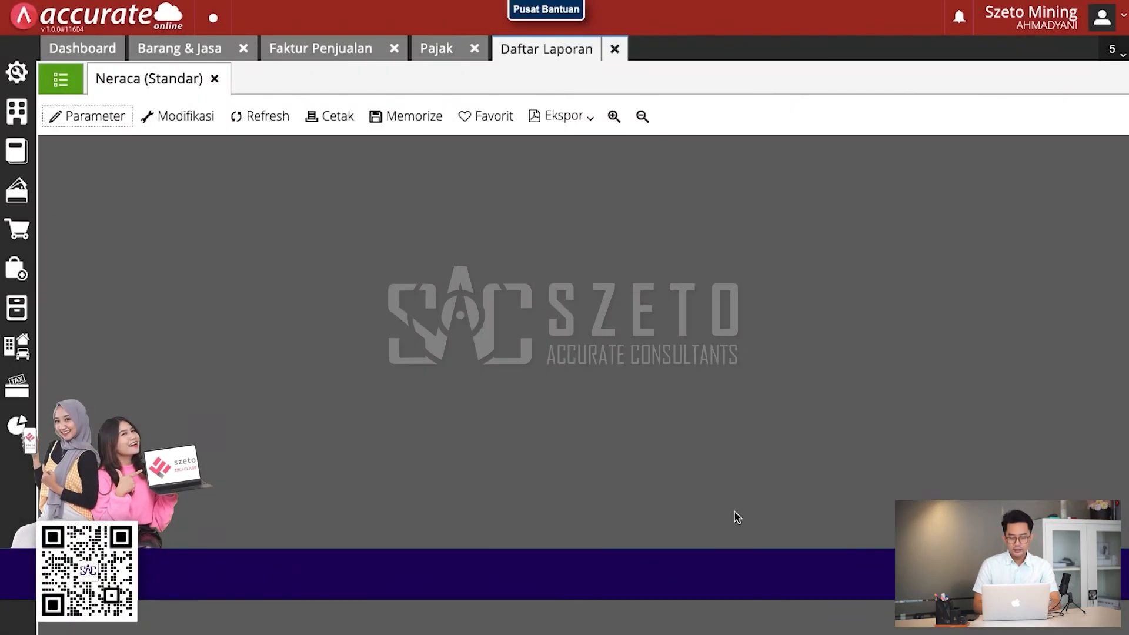
scroll(594, 339, "down", 3)
scroll(594, 340, "down", 3)
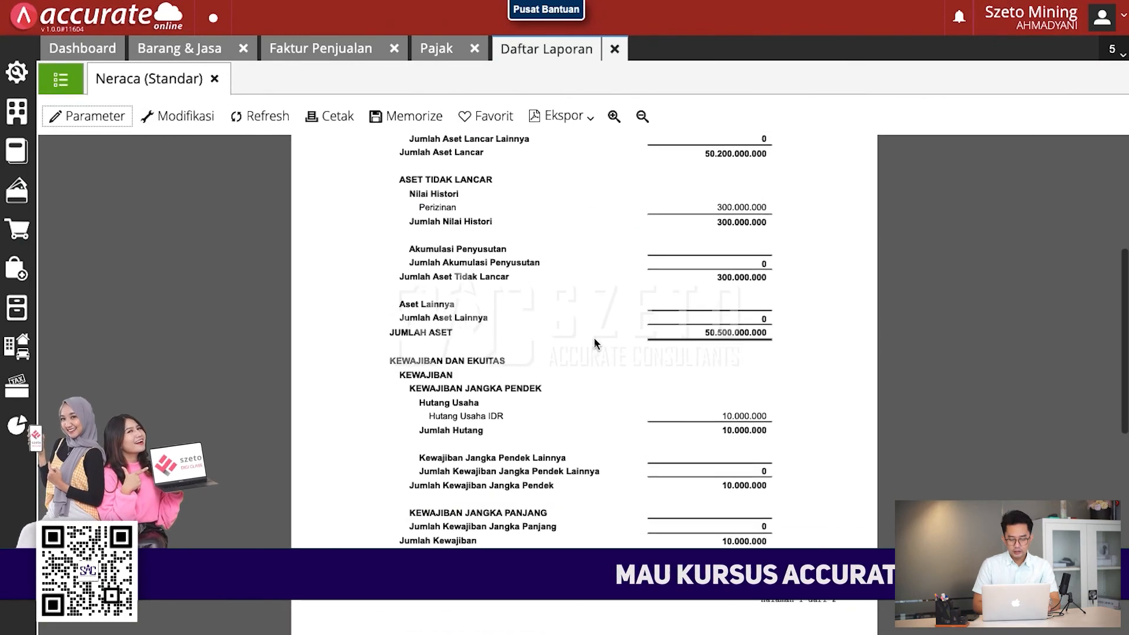
scroll(594, 337, "up", 3)
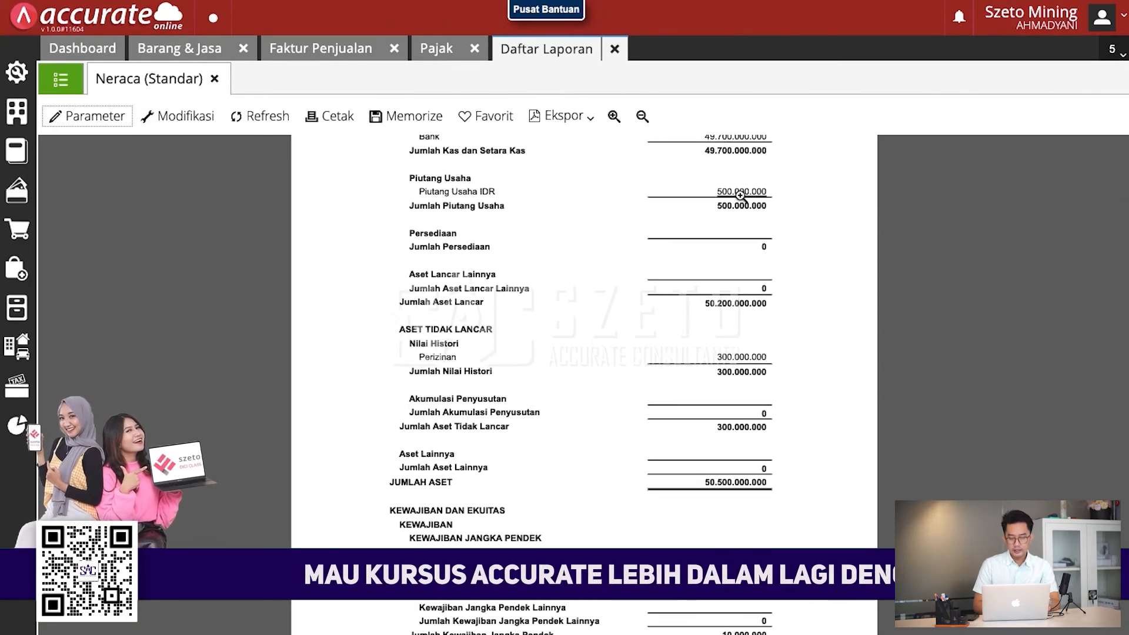
Display the Laba/Rugi (Standar) report for 01/04/2022 to 30/04/2022 across all branches and examine its income and expenses.
left_click(56, 82)
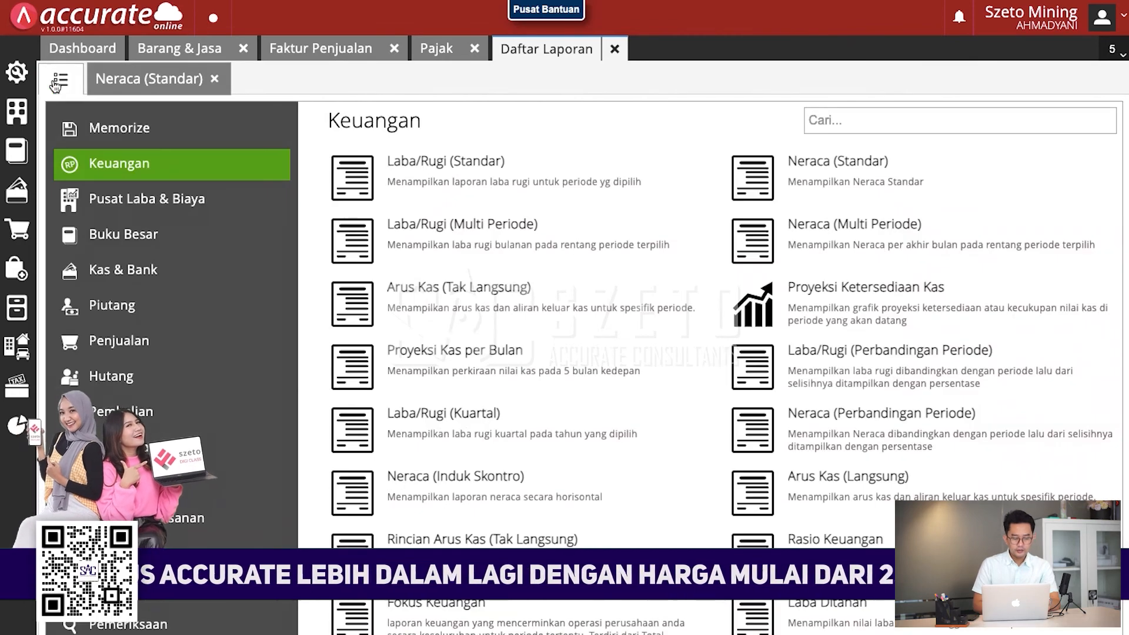
left_click(453, 175)
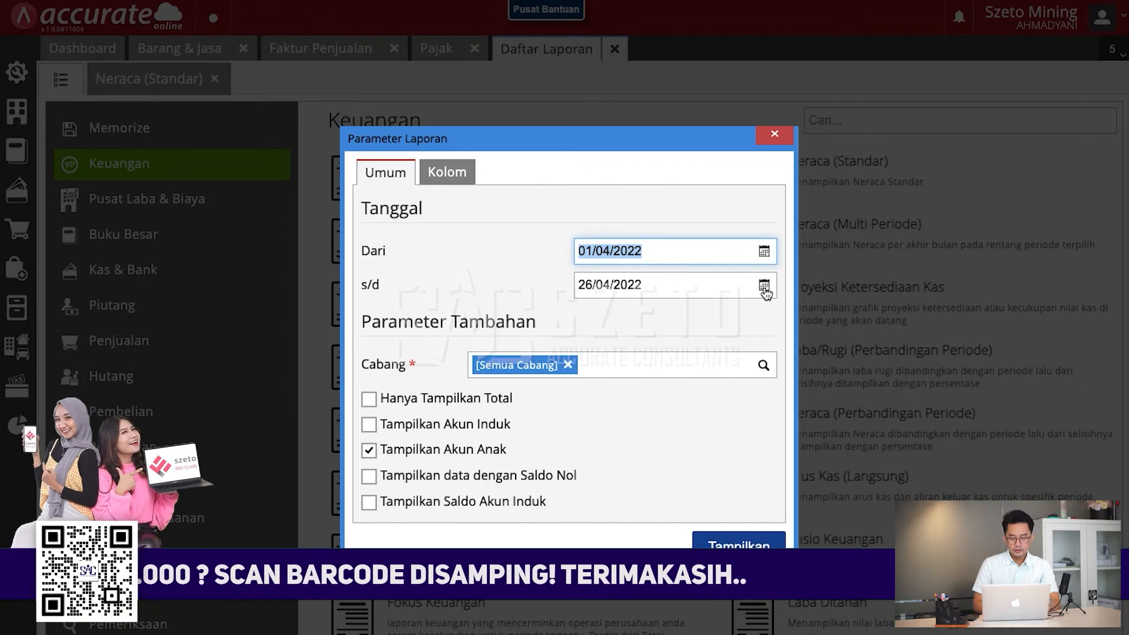
left_click(763, 285)
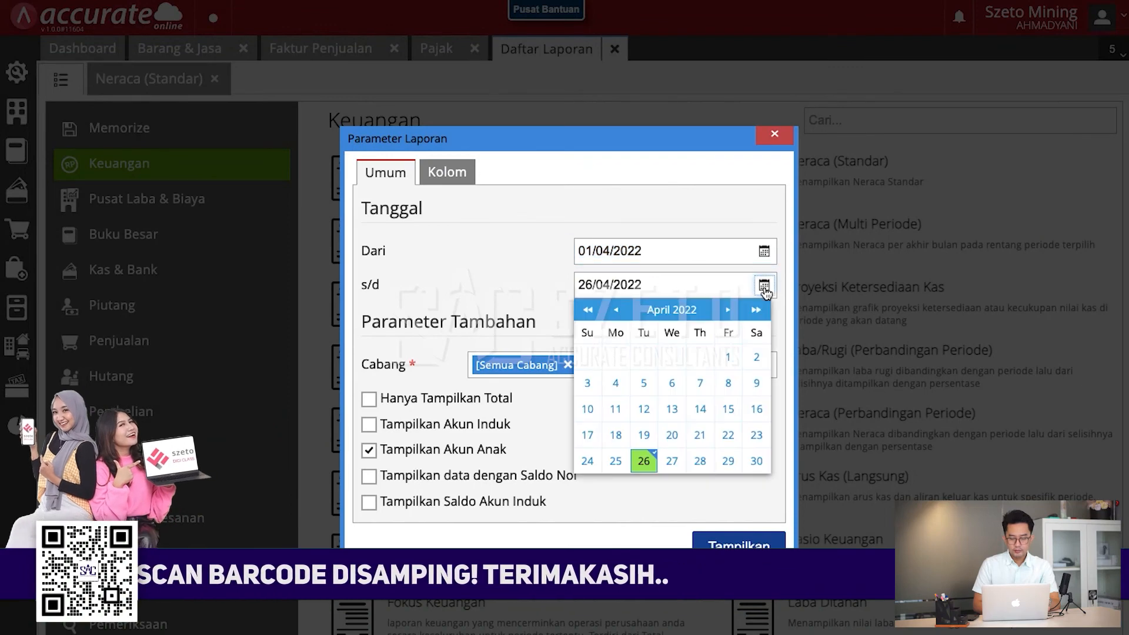
left_click(729, 310)
left_click(615, 310)
left_click(756, 461)
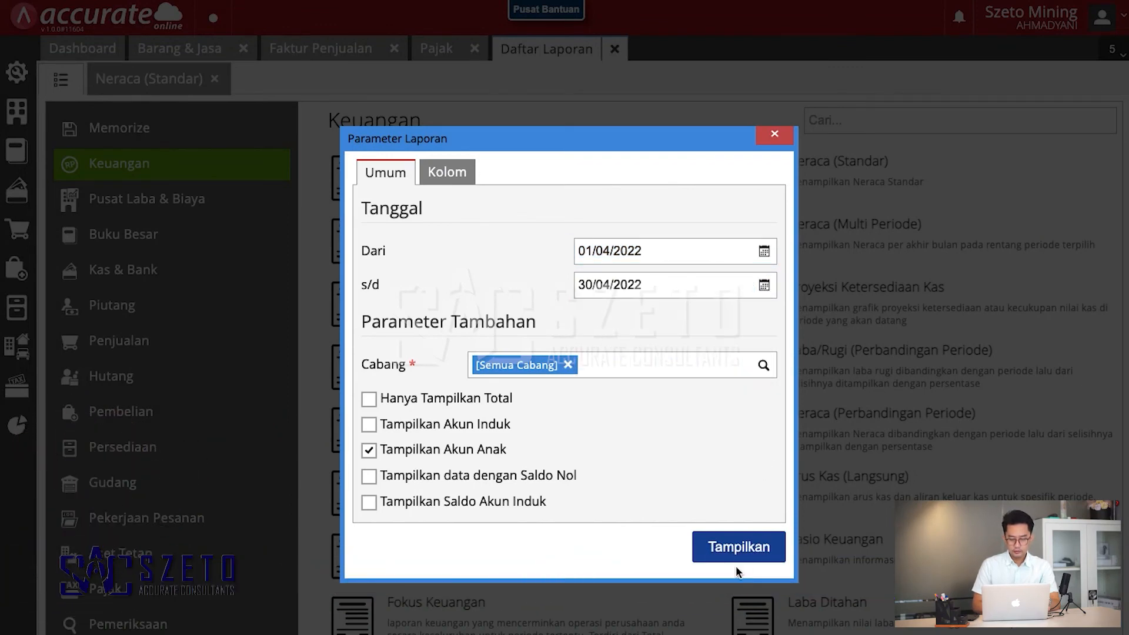
left_click(738, 547)
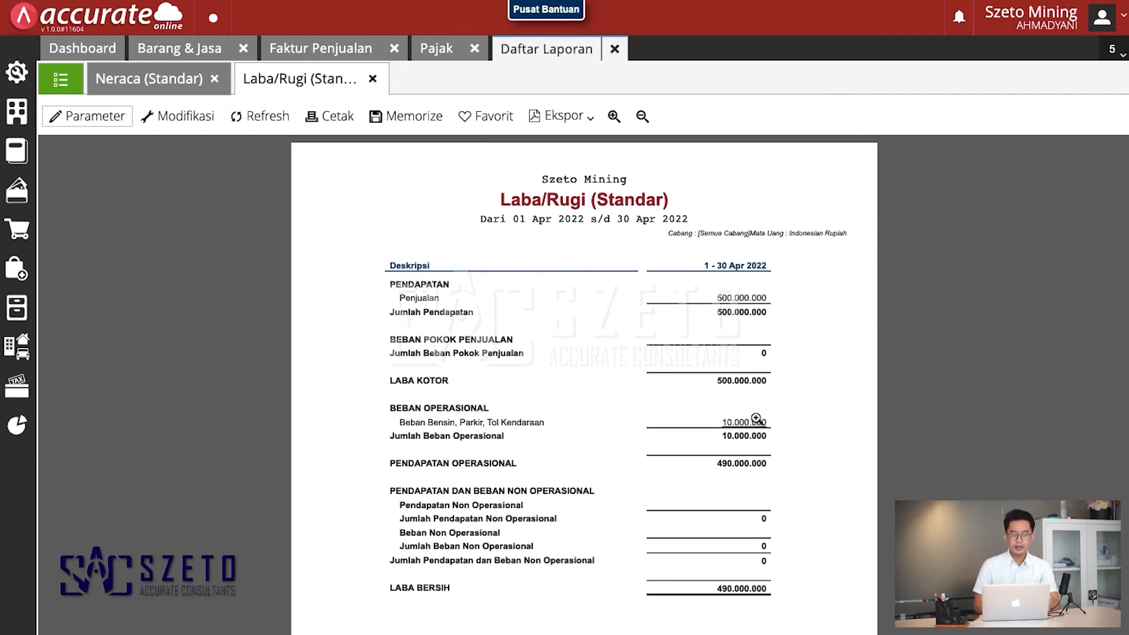
Run and save the month-end process (Proses Akhir Bulan) for April 2022, continuing despite the month not having ended.
left_click(13, 123)
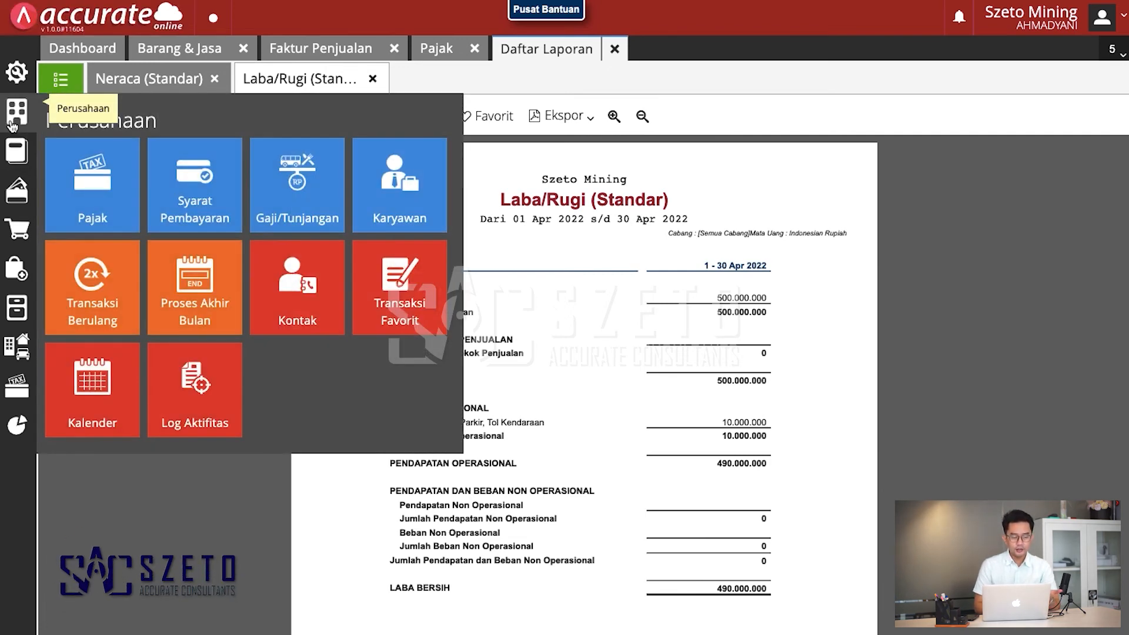
left_click(222, 324)
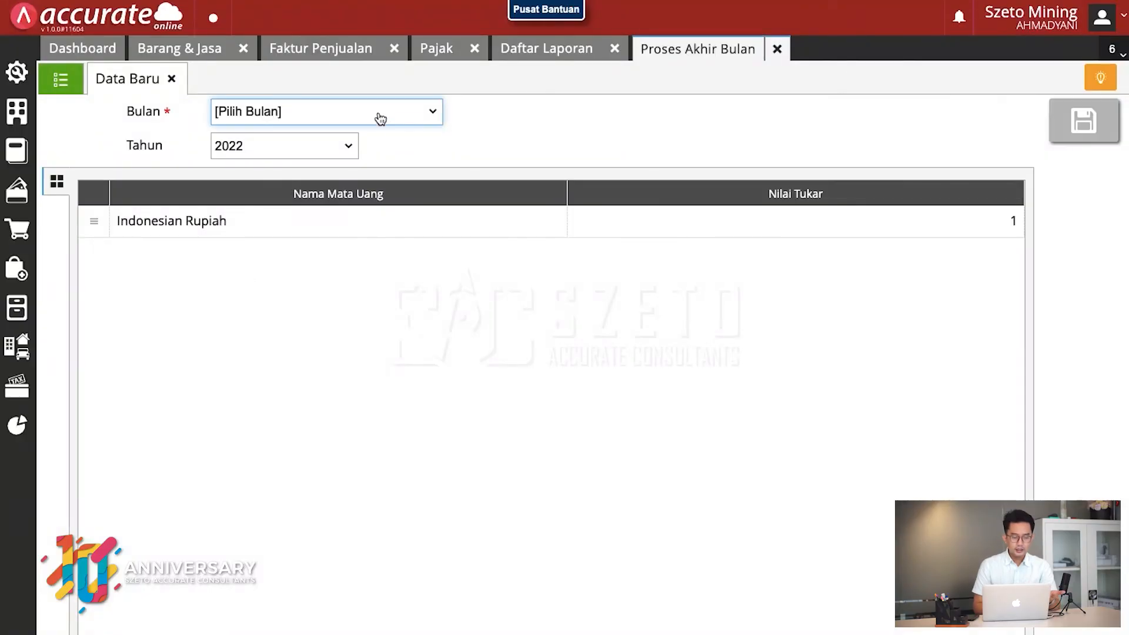
left_click(380, 118)
left_click(345, 195)
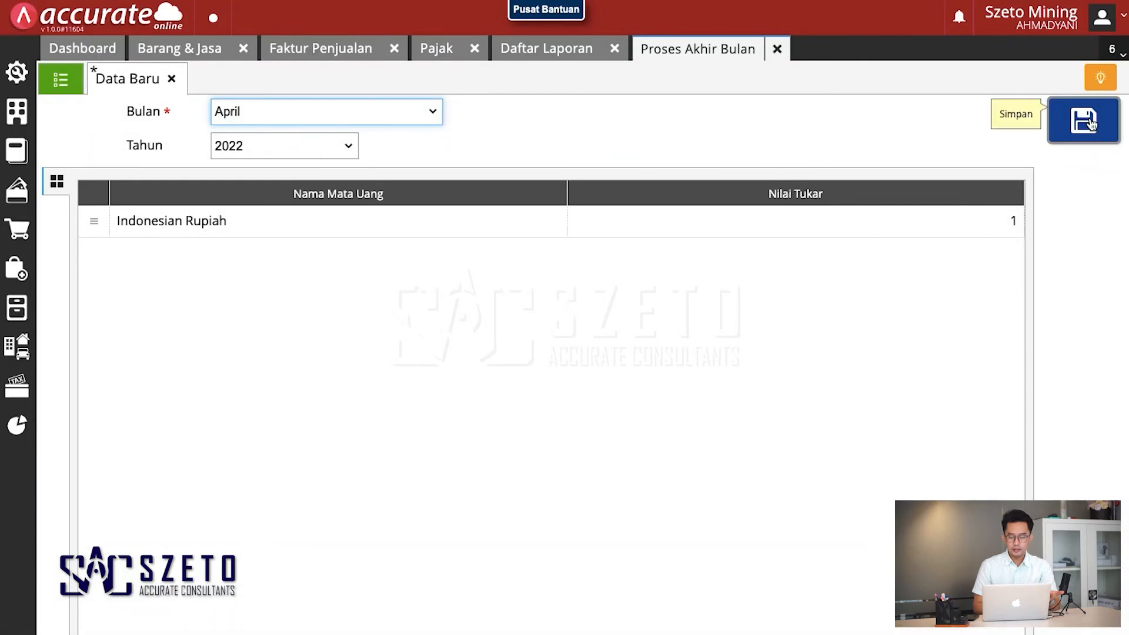
left_click(1091, 125)
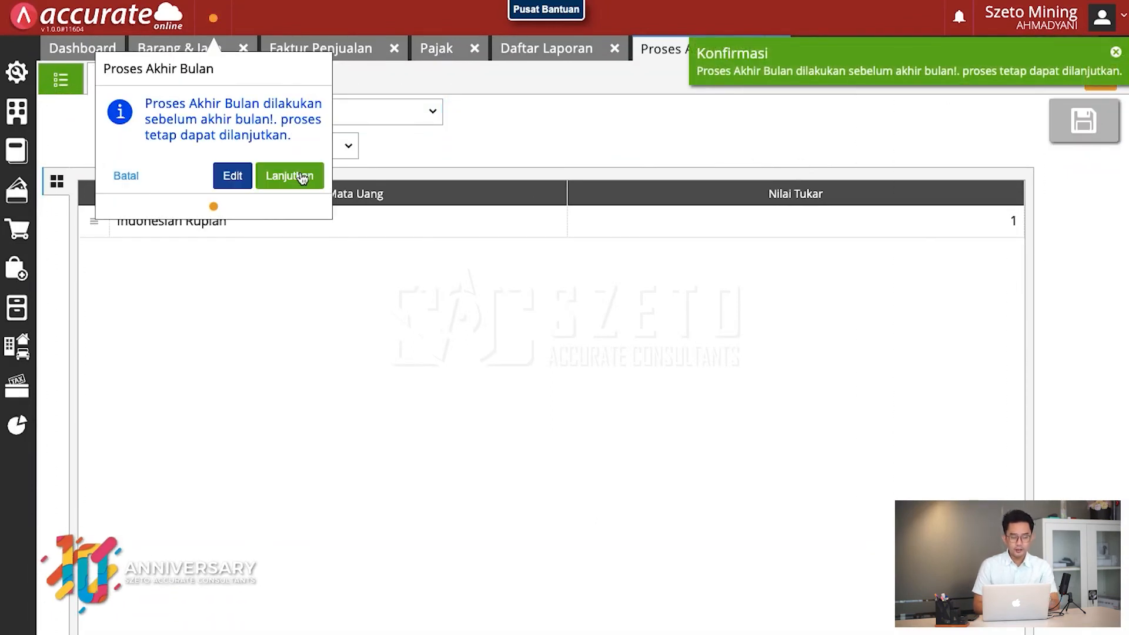
left_click(290, 176)
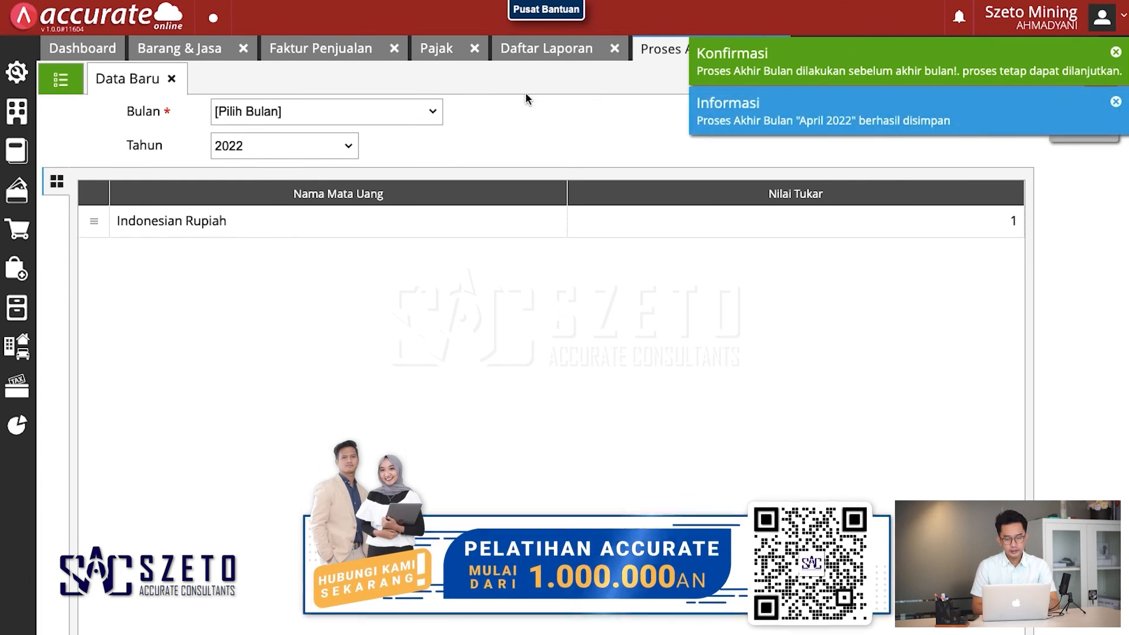
Return to the April Laba/Rugi (Standar) report and refresh its data.
left_click(538, 53)
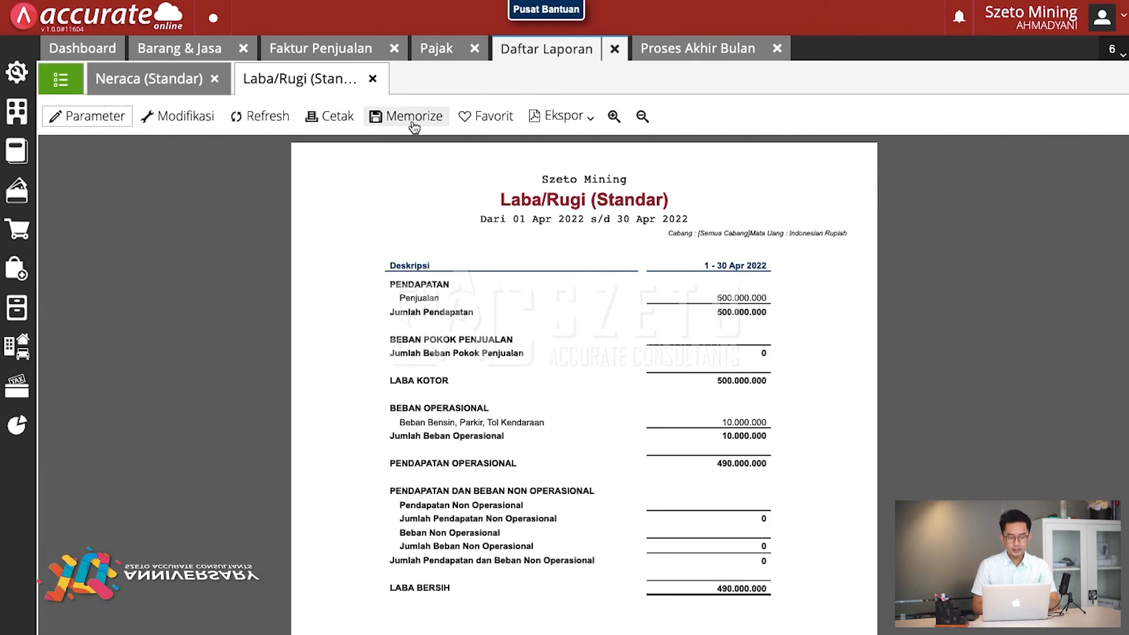
left_click(237, 123)
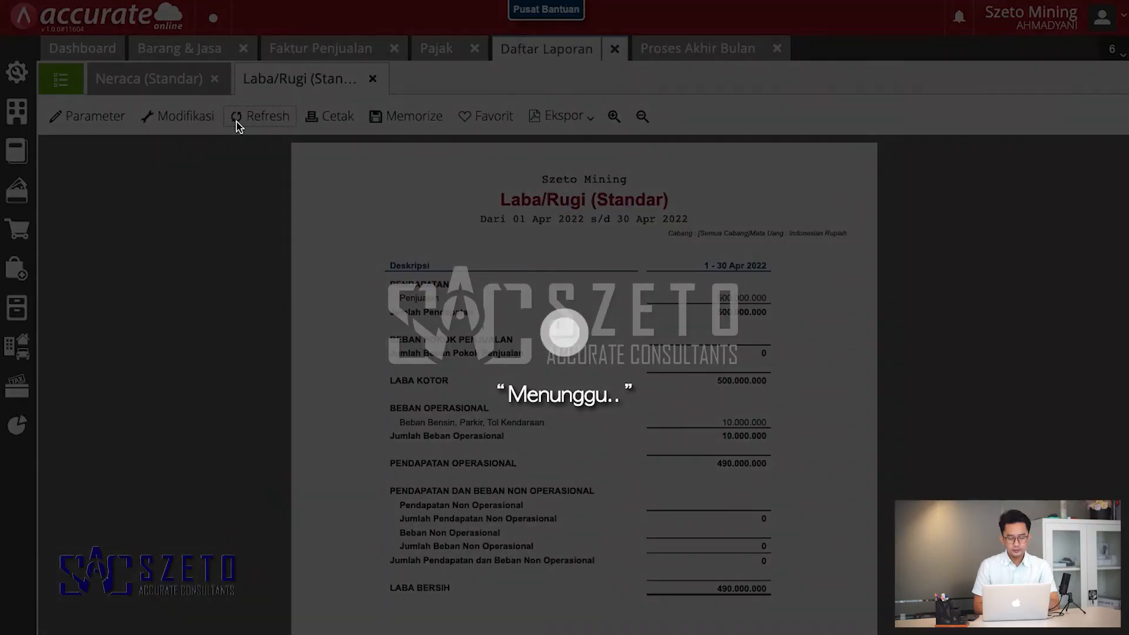